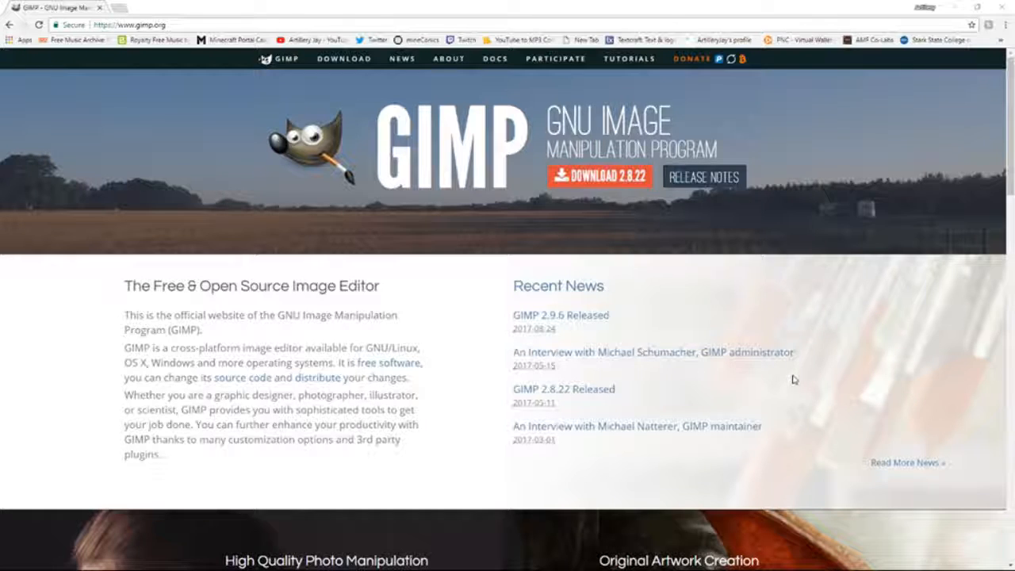
Step: Download the GIMP 2.8.22 Windows installer directly from the GIMP site and keep gimp-2.8.22-setup.exe
left_click(593, 178)
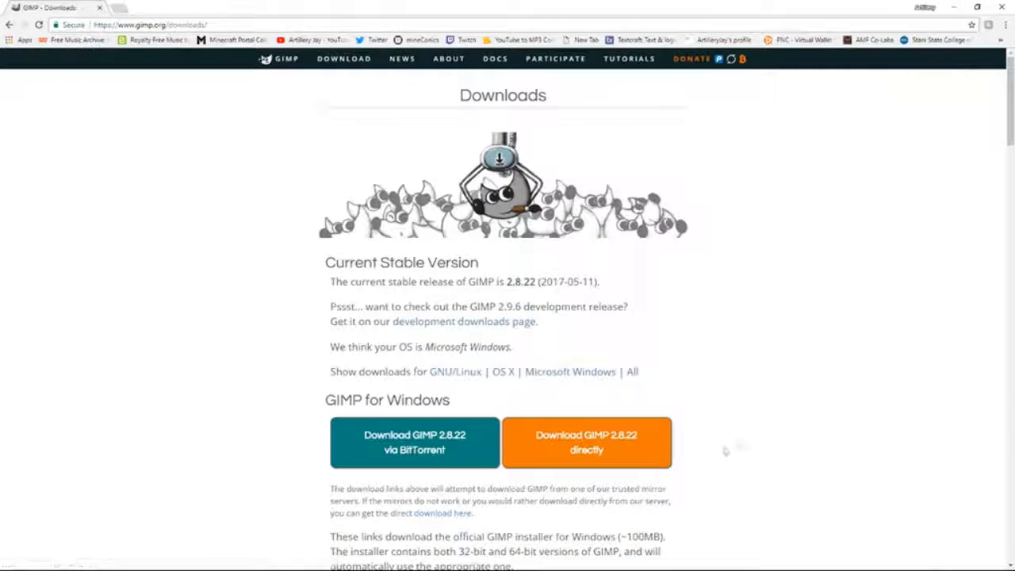
scroll(450, 521, "down", 1)
scroll(451, 521, "down", 1)
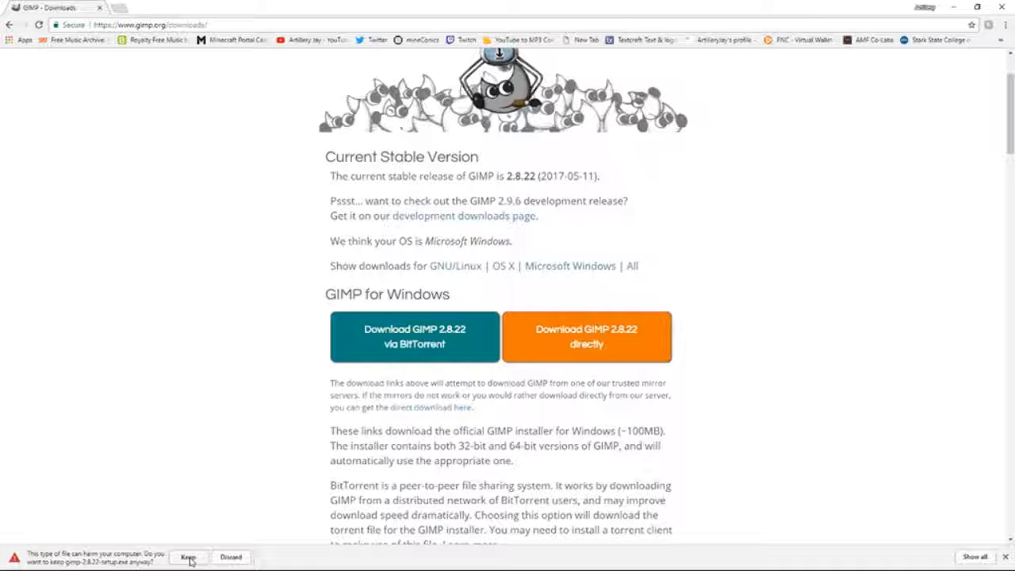
left_click(189, 557)
left_click(194, 555)
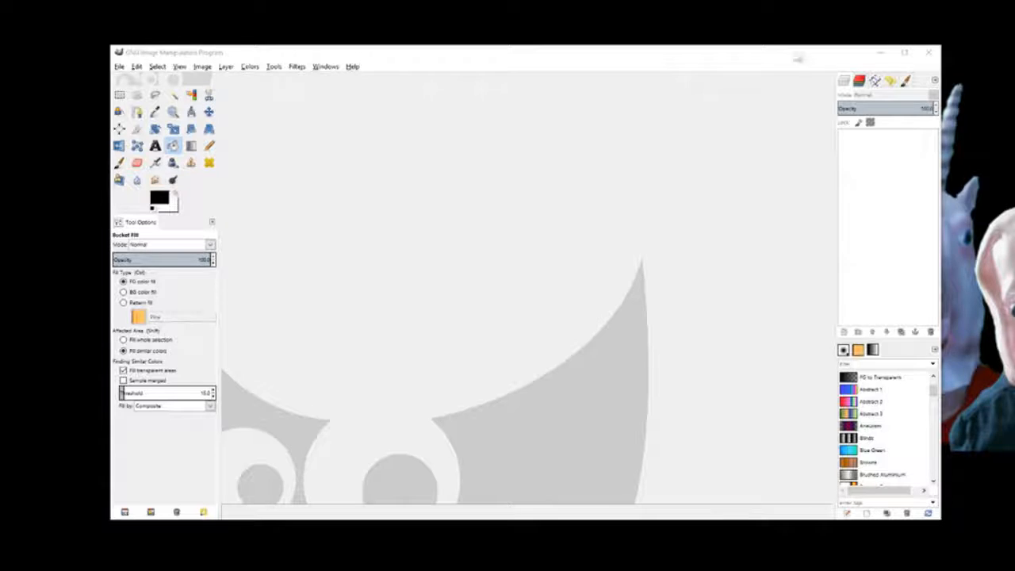
Step: In GIMP, turn off single-window mode and move the separate image, layers and toolbox windows apart
left_click_drag(759, 59, 725, 29)
left_click(291, 37)
left_click(305, 95)
left_click_drag(270, 29, 452, 23)
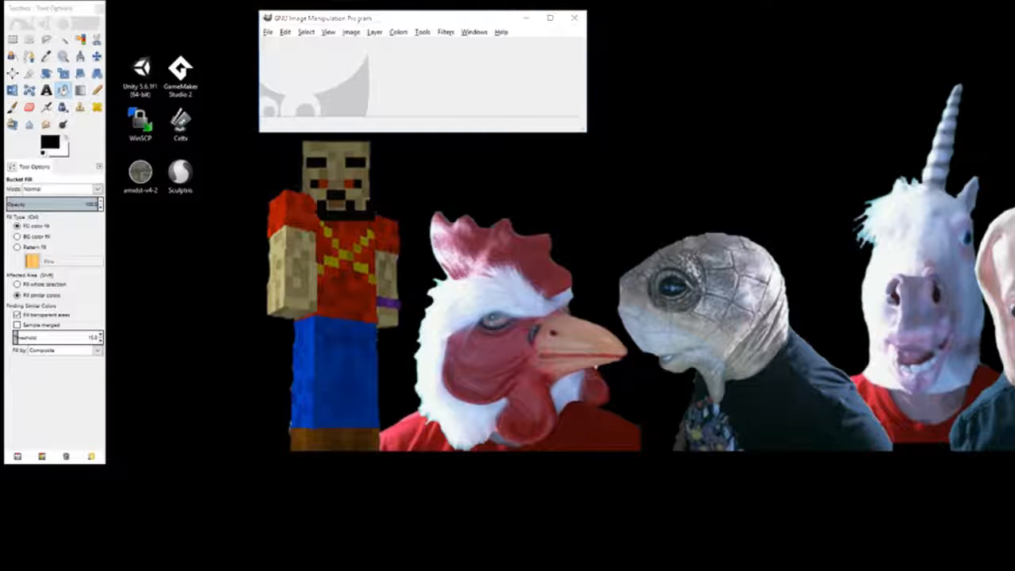
left_click_drag(1008, 92, 748, 36)
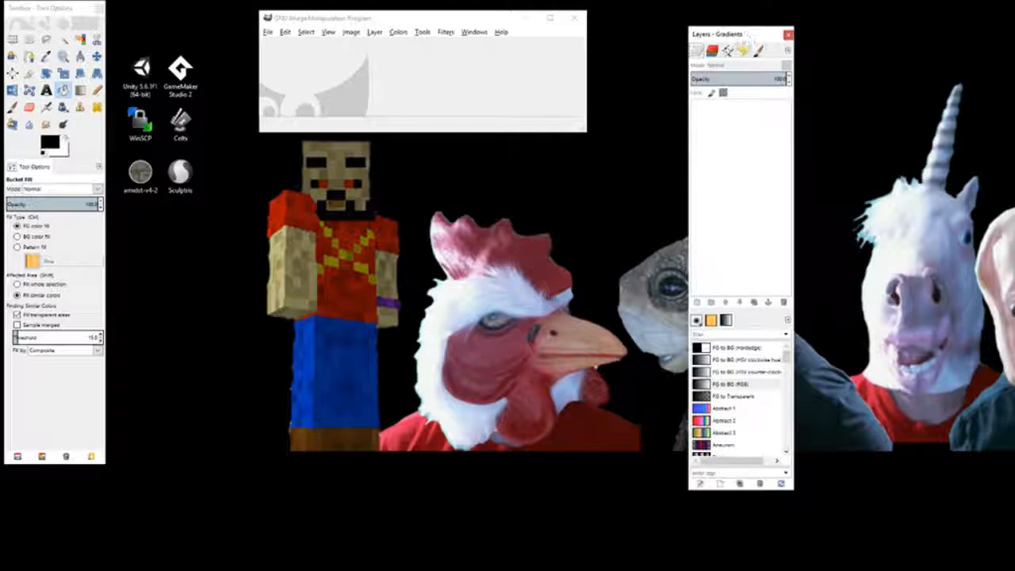
left_click_drag(57, 4, 162, 9)
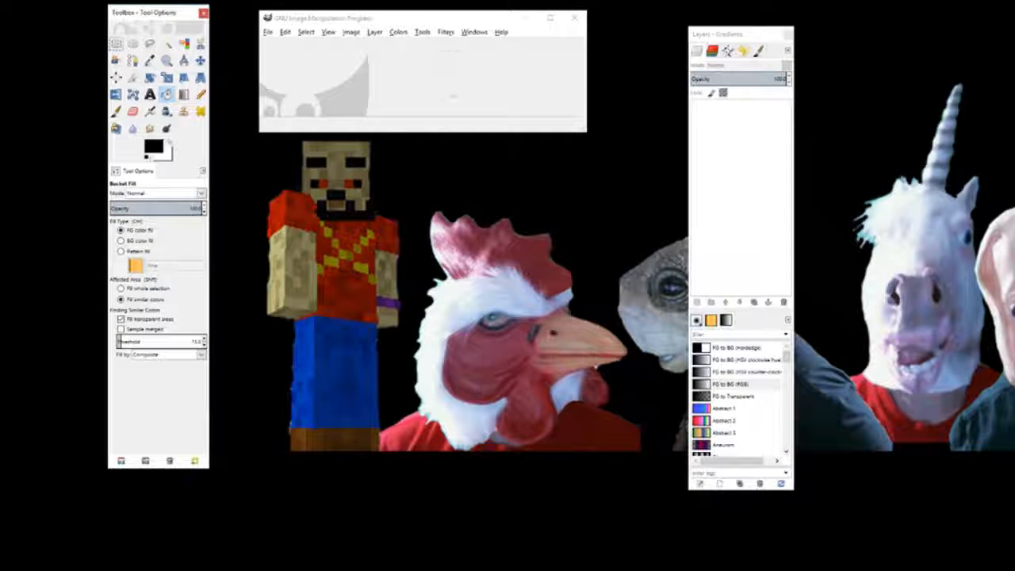
Step: Turn on single-window mode and maximize the GIMP window
left_click(473, 31)
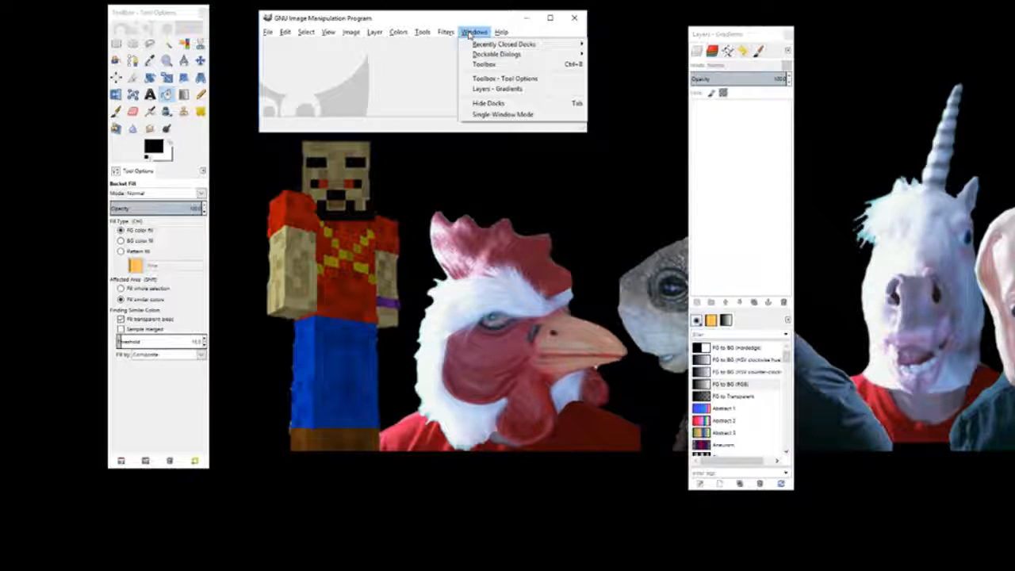
left_click(487, 117)
left_click_drag(532, 23, 380, 29)
double_click(379, 29)
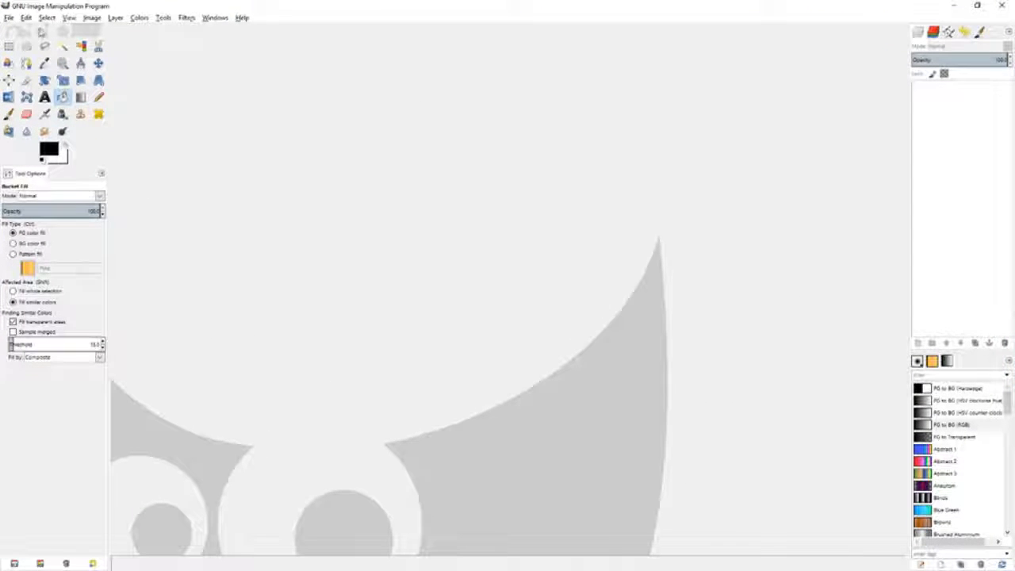
Step: Create a new blank image 1920 px wide and 1080 px high
left_click(7, 18)
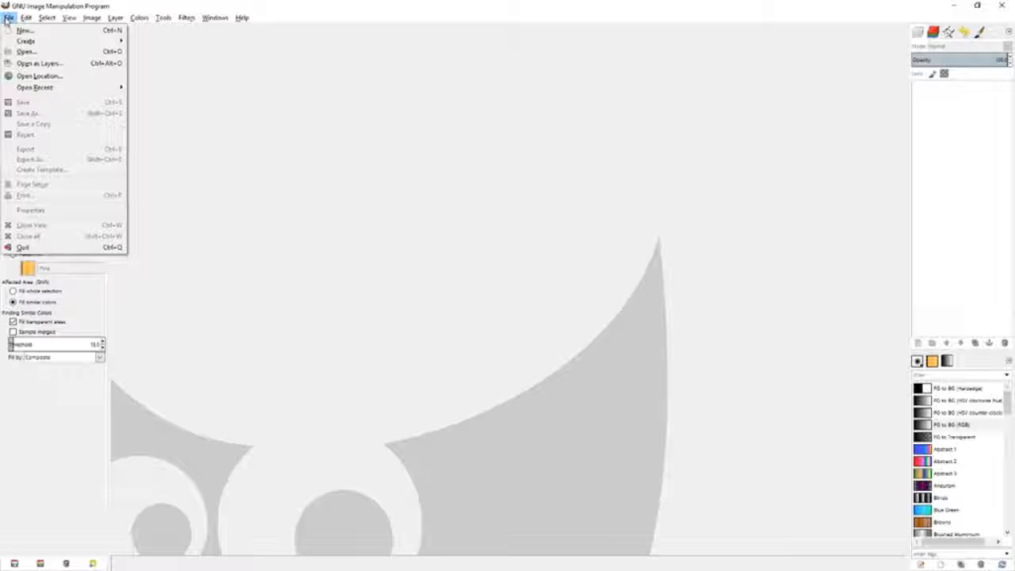
left_click(10, 30)
left_click_drag(698, 177, 387, 118)
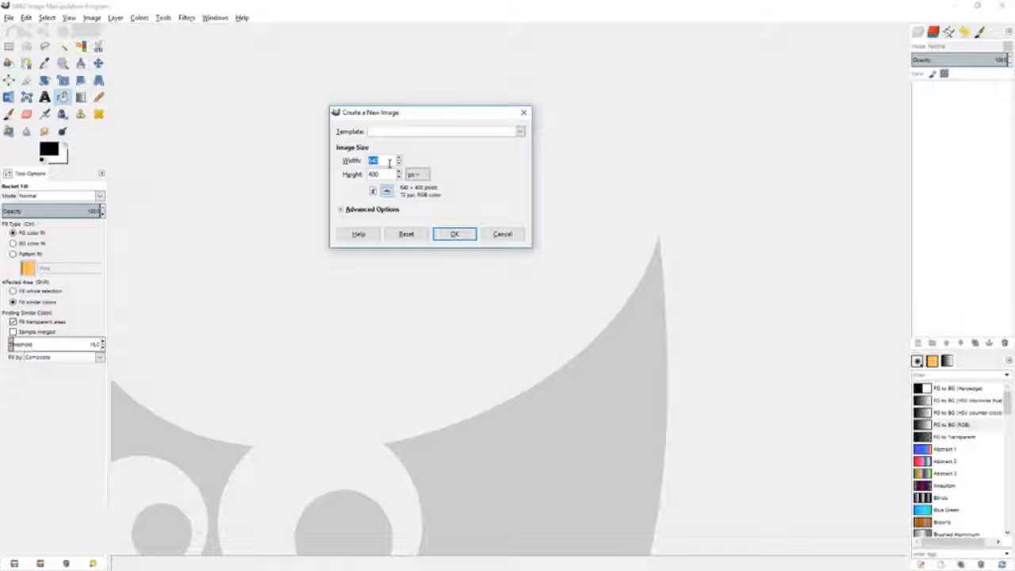
type("1920")
key("Tab")
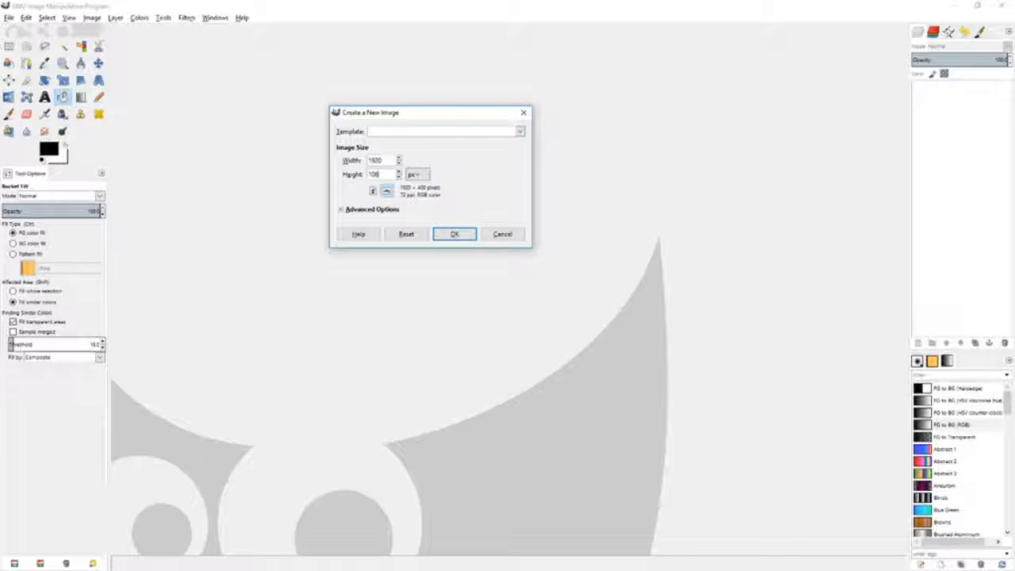
left_click(455, 233)
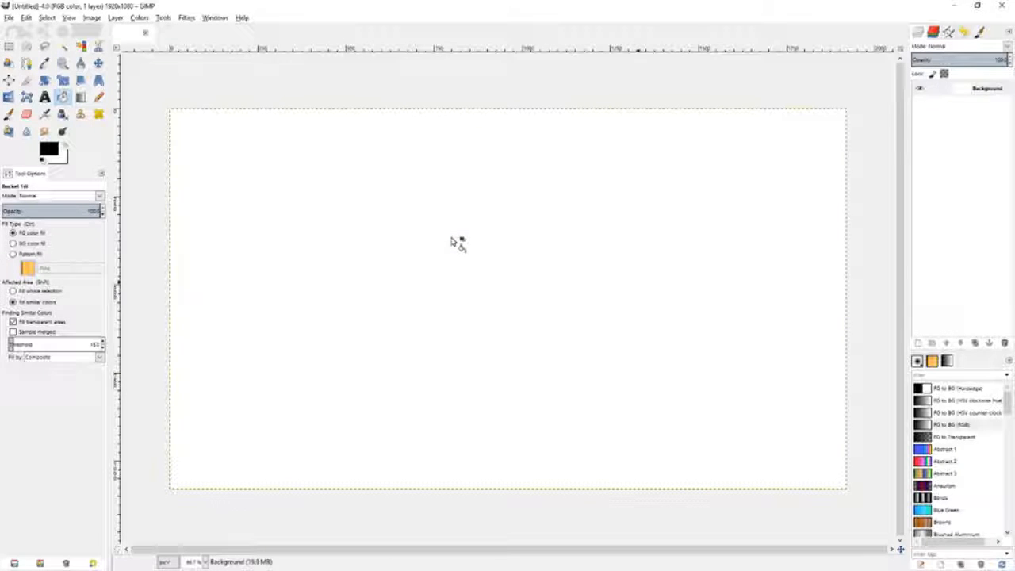
Step: Zoom in and out on the blank canvas, settle at 50% and maximize the window
key("ctrl")
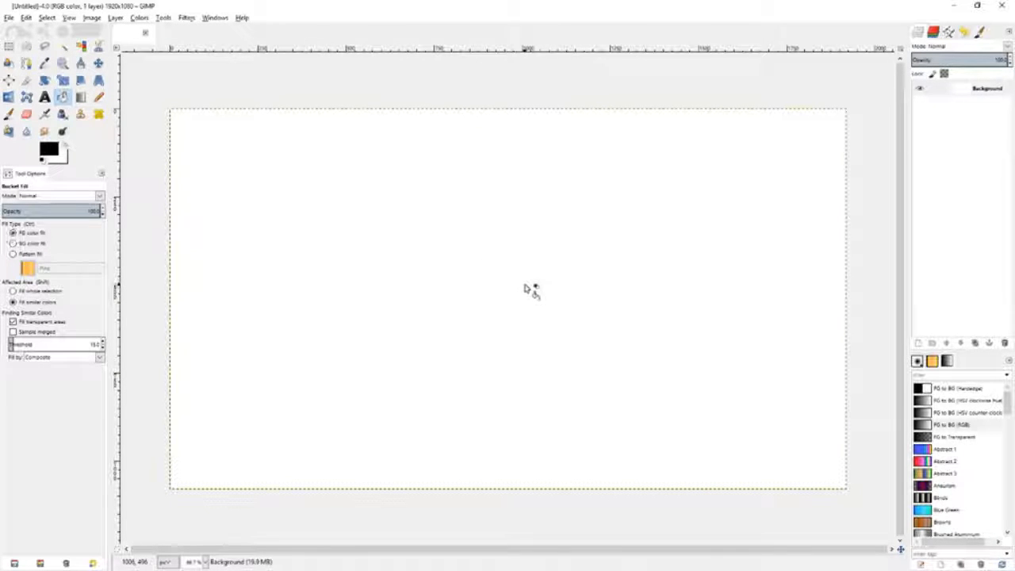
scroll(530, 295, "down", 4)
scroll(529, 295, "up", 4)
scroll(530, 295, "down", 4)
scroll(530, 296, "up", 4)
scroll(533, 300, "down", 1)
scroll(533, 301, "down", 4)
scroll(533, 301, "up", 6)
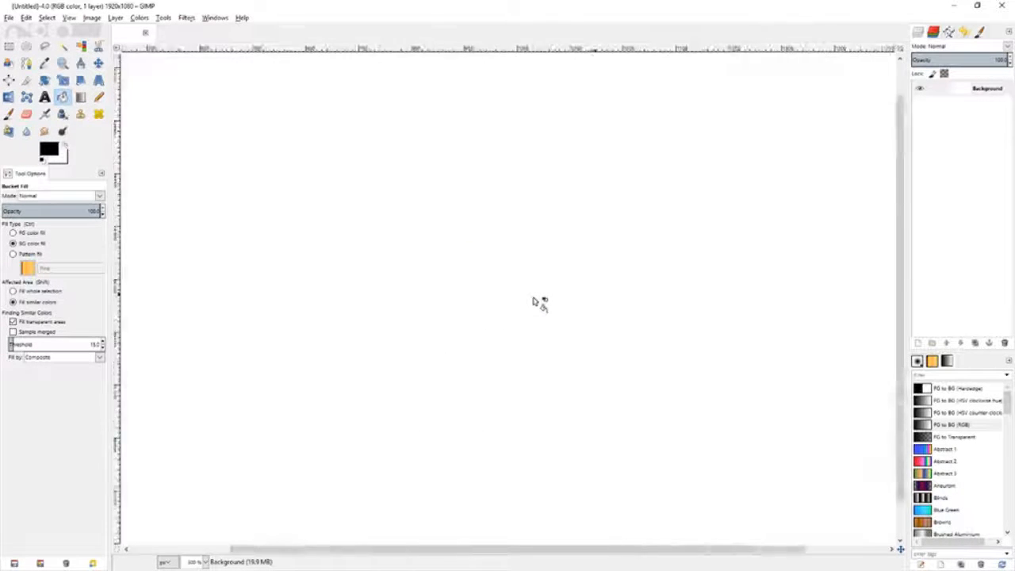
scroll(533, 302, "down", 3)
scroll(533, 301, "up", 1)
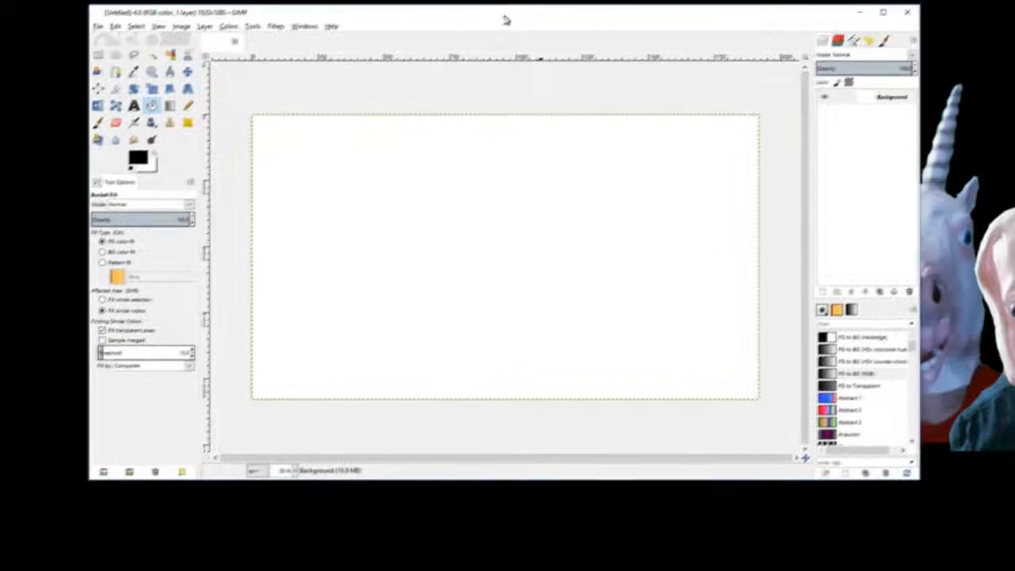
double_click(488, 26)
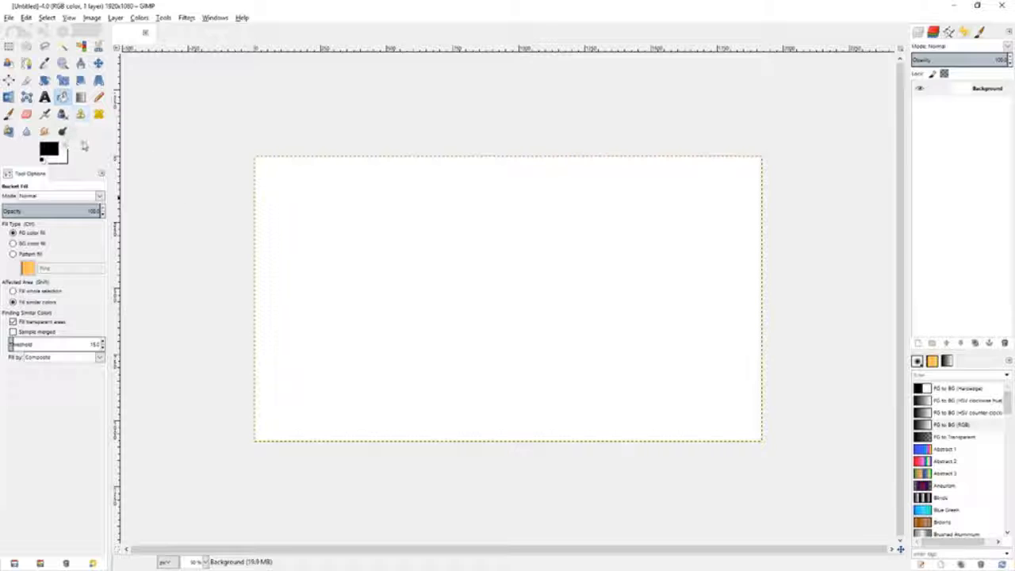
Step: Set the foreground colour to the saved red swatch and bucket-fill the whole canvas with it
left_click(54, 153)
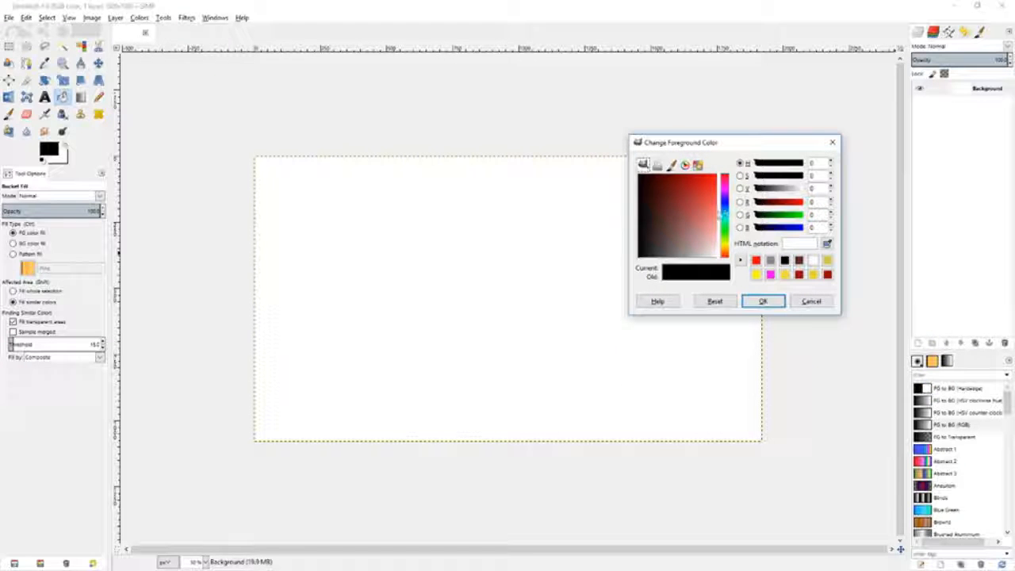
left_click(755, 260)
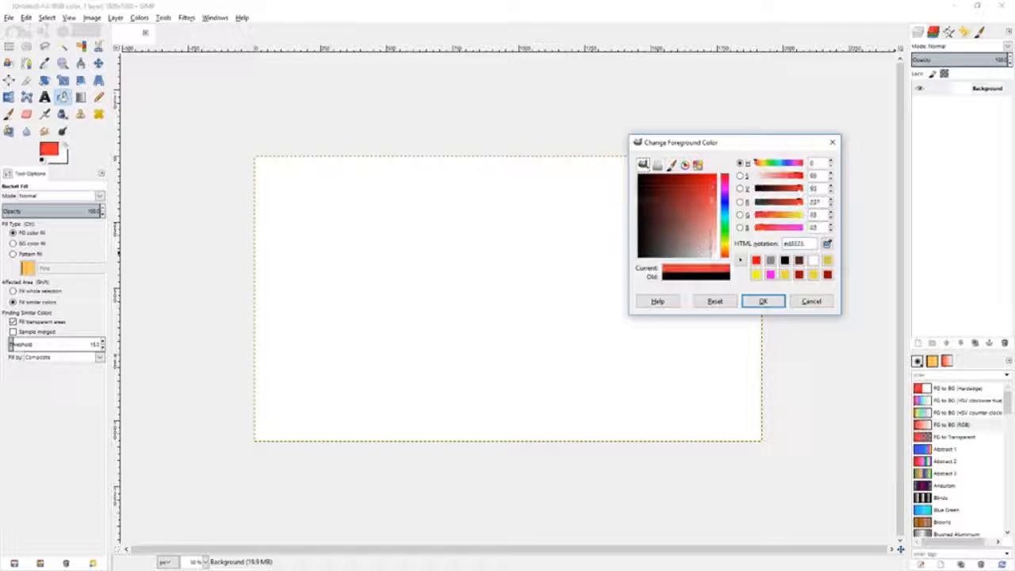
left_click(775, 300)
left_click(575, 316)
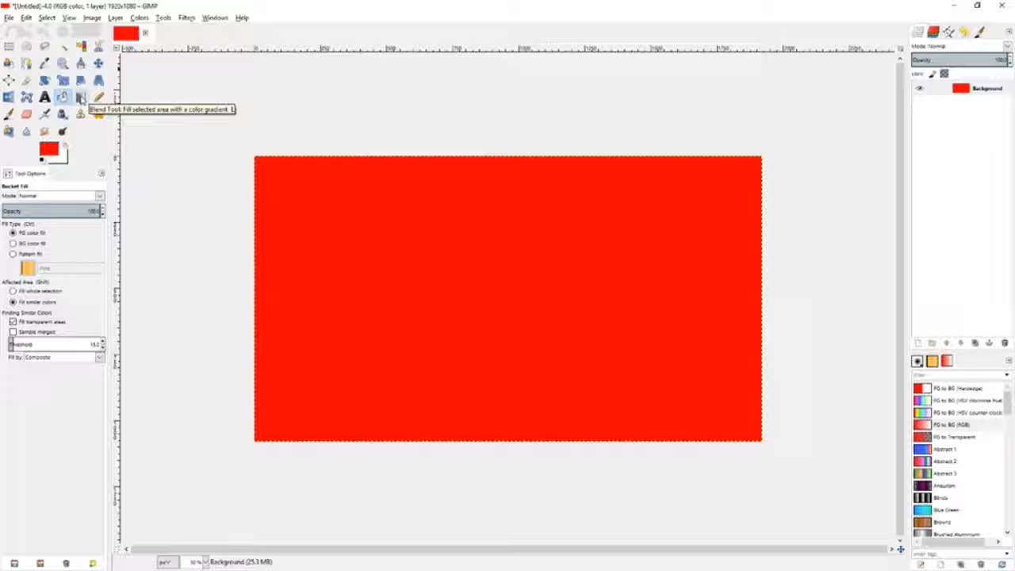
Step: Activate the Blend tool and choose the Yellow Orange gradient
left_click(80, 98)
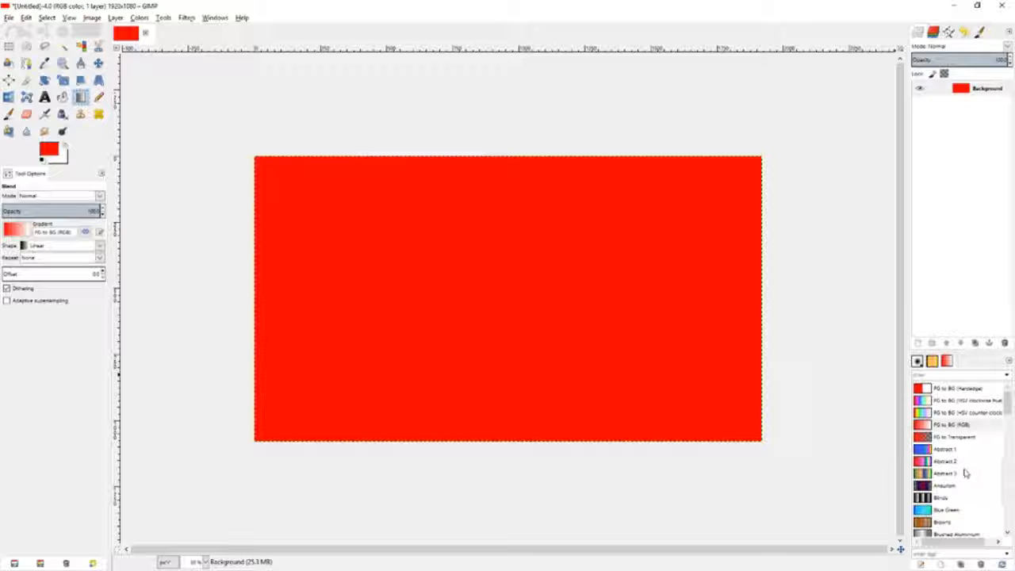
scroll(965, 473, "down", 5)
scroll(952, 486, "up", 4)
scroll(952, 485, "down", 6)
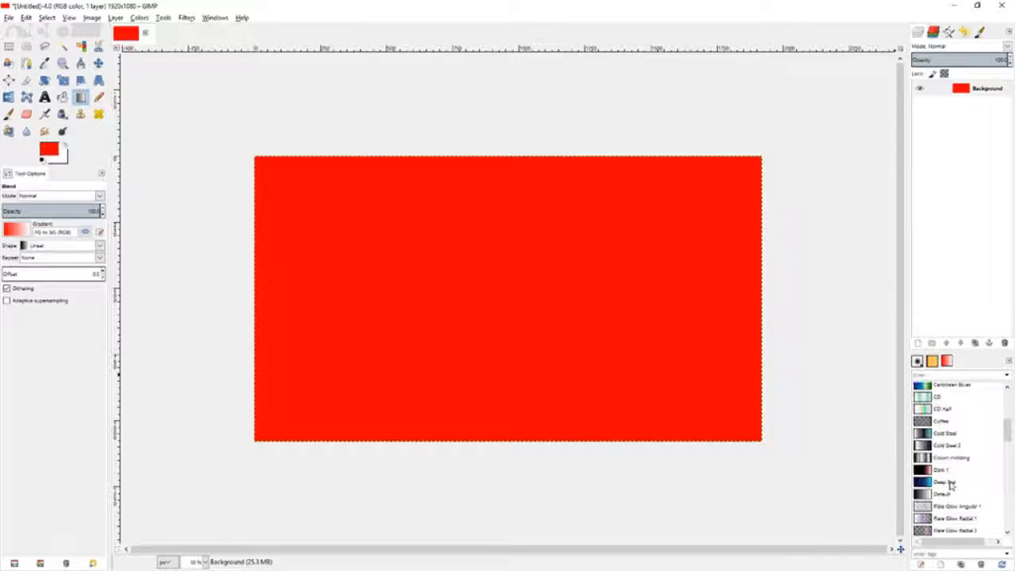
scroll(951, 486, "down", 12)
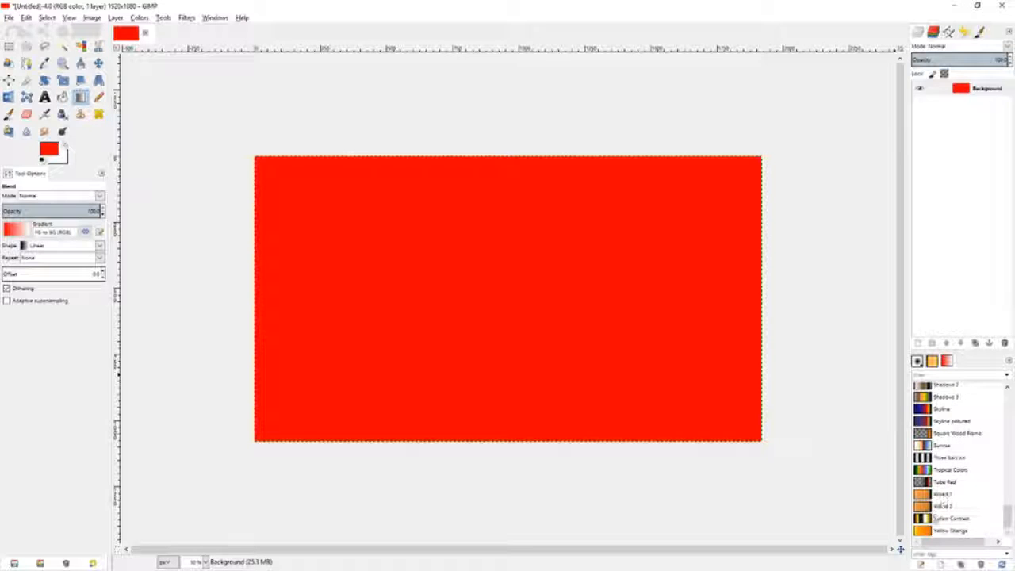
left_click(943, 529)
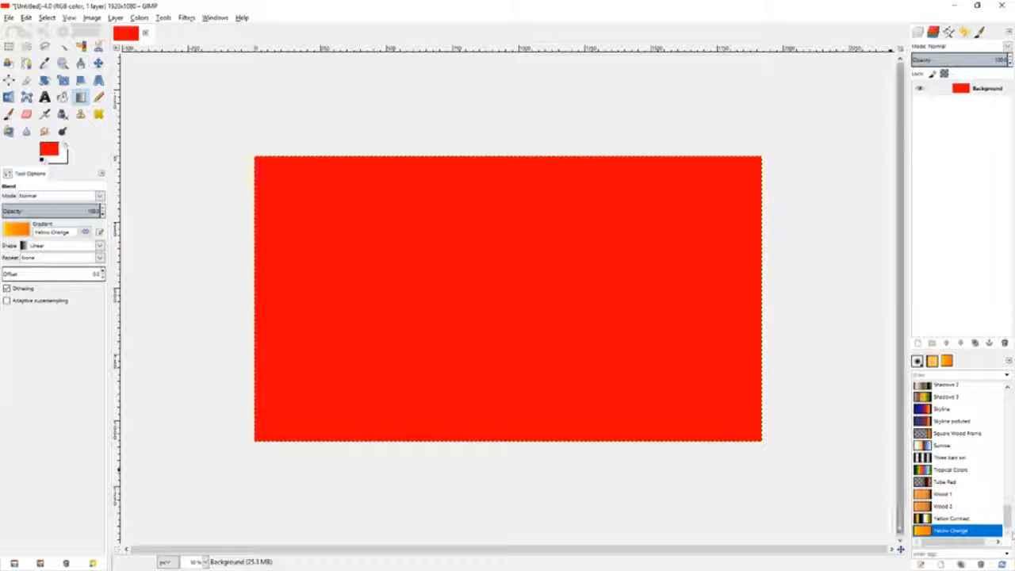
Step: Blend the gradient over the canvas at several angles and lengths, finishing with a horizontal yellow-to-orange transition from left to right
mouse_move(203, 340)
left_mouse_down()
mouse_move(895, 309)
mouse_move(204, 344)
left_mouse_up()
mouse_move(127, 391)
left_mouse_down()
mouse_move(752, 220)
mouse_move(843, 212)
left_mouse_up()
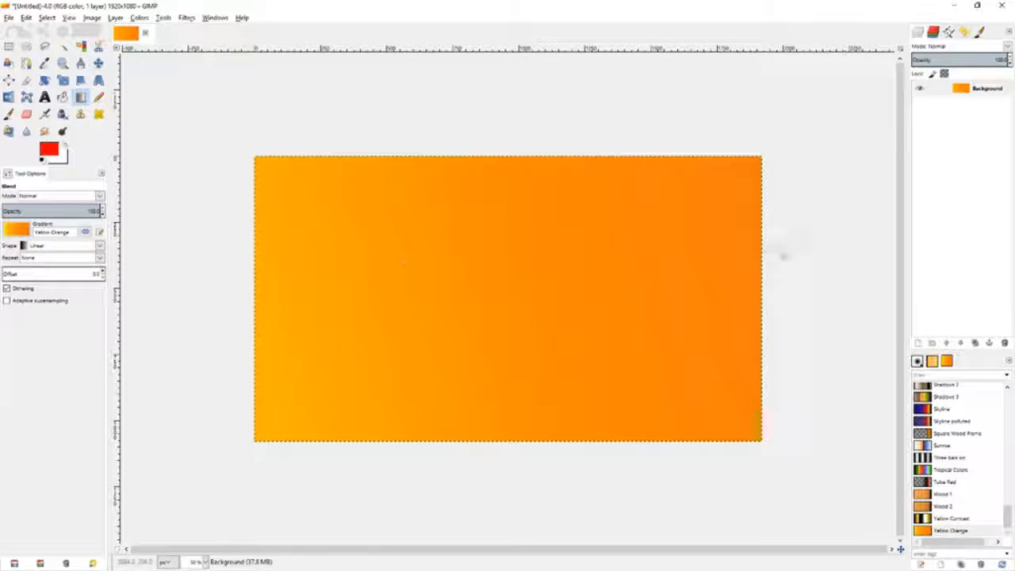
left_click_drag(148, 163, 882, 449)
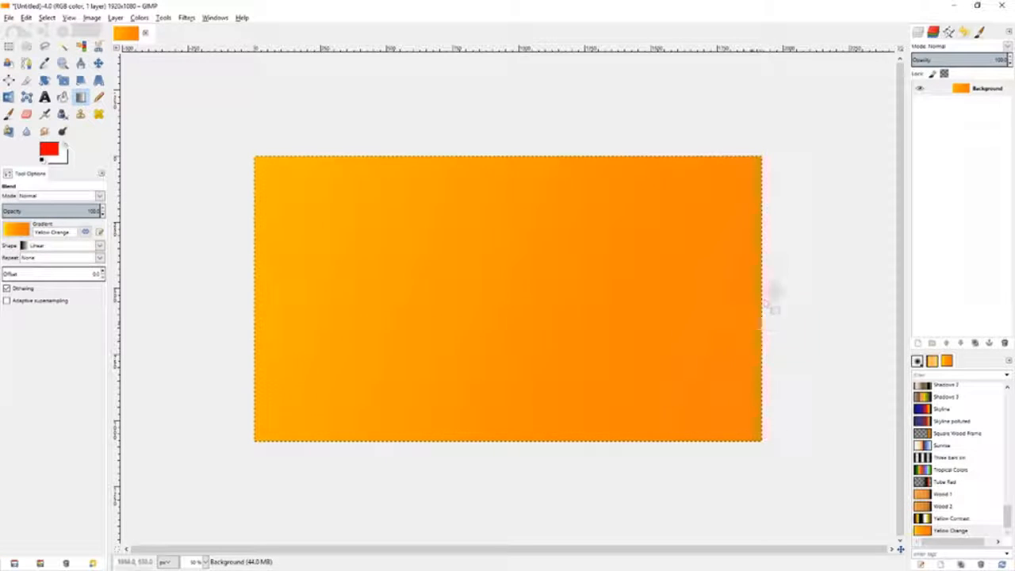
left_click_drag(659, 130, 580, 464)
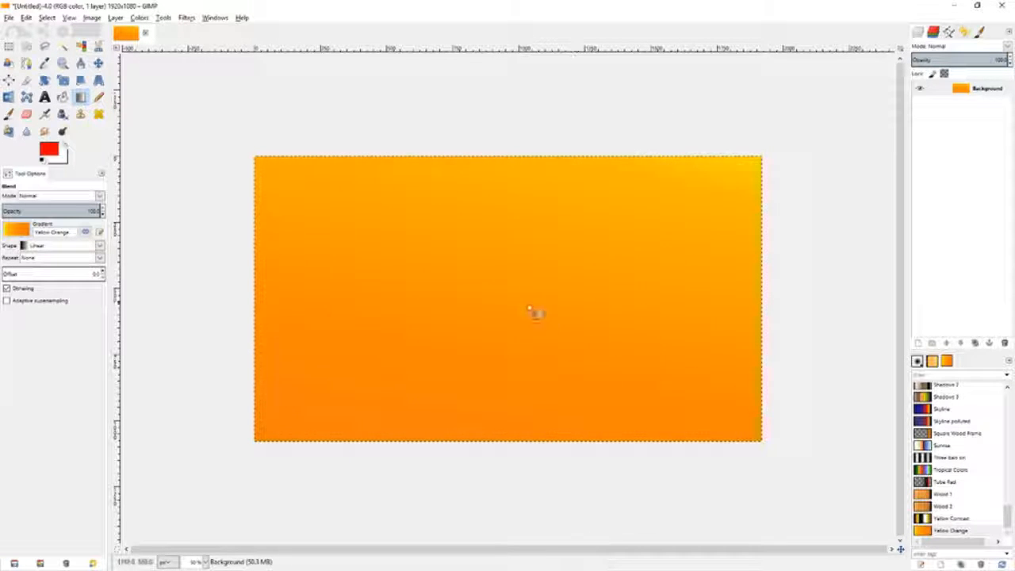
left_click_drag(460, 444, 461, 481)
left_click_drag(437, 184, 444, 124)
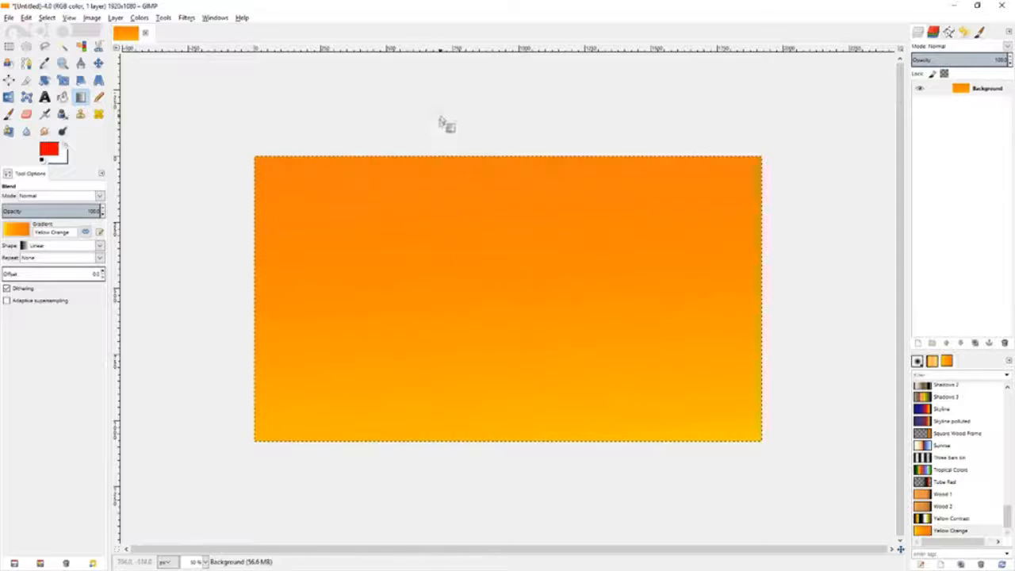
mouse_move(203, 276)
left_mouse_down()
mouse_move(863, 278)
mouse_move(200, 280)
mouse_move(193, 290)
left_mouse_up()
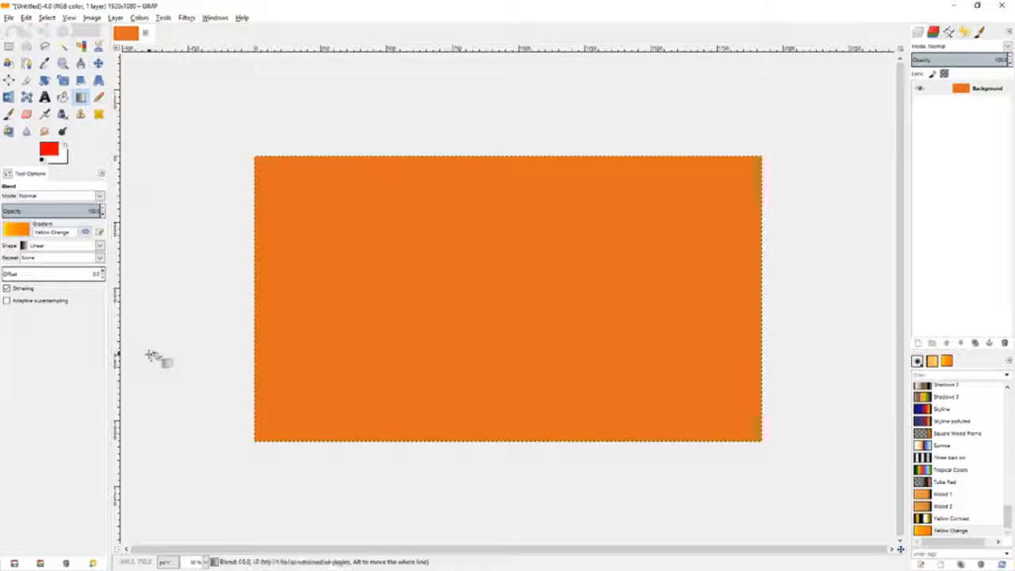
left_click_drag(158, 328, 157, 338)
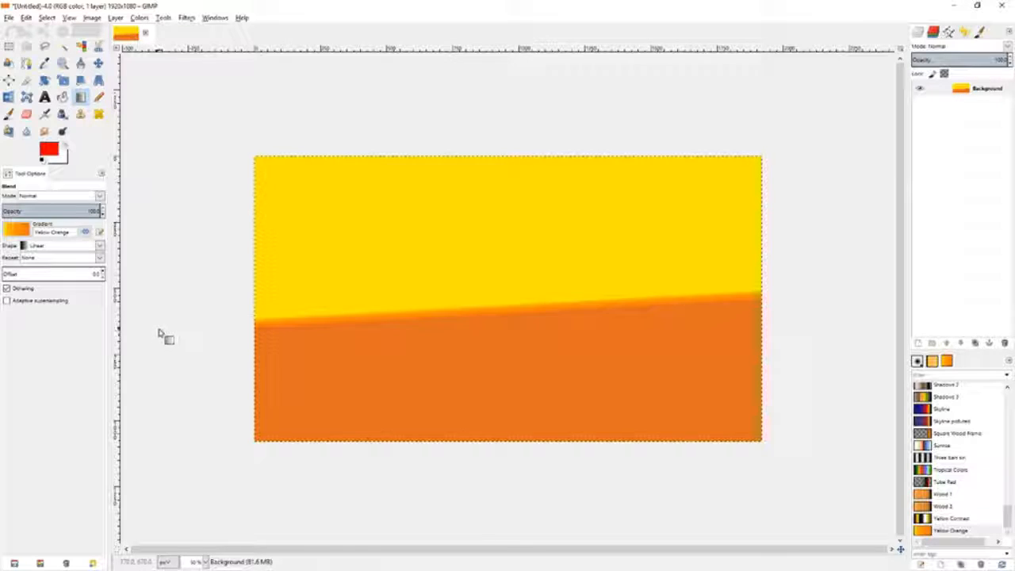
left_click_drag(758, 272, 804, 277)
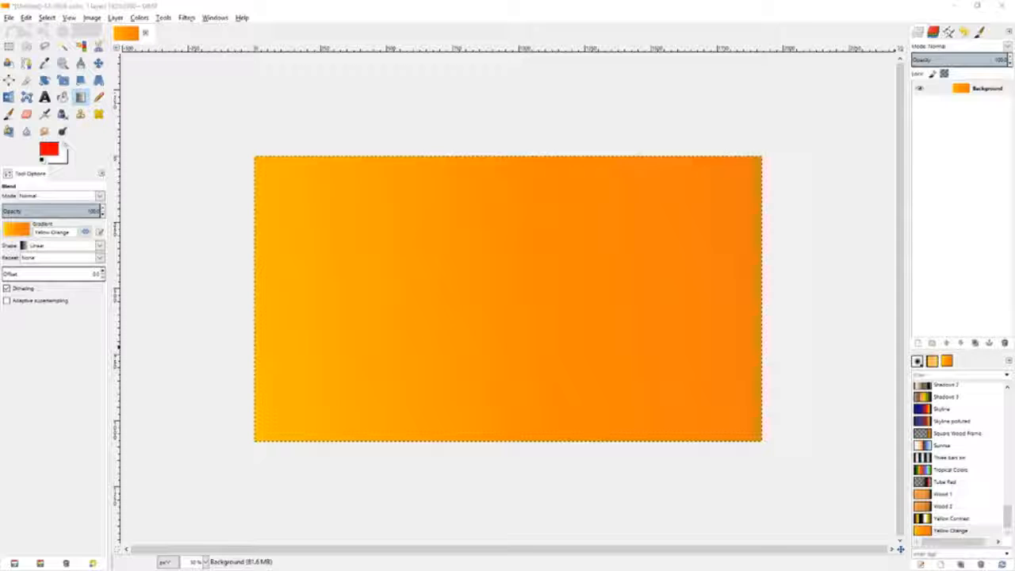
Step: Add the Minecraft screenshot 2017-10-15_15.17.16.png as a new layer and lower its opacity to about 69%
left_click_drag(716, 297, 671, 272)
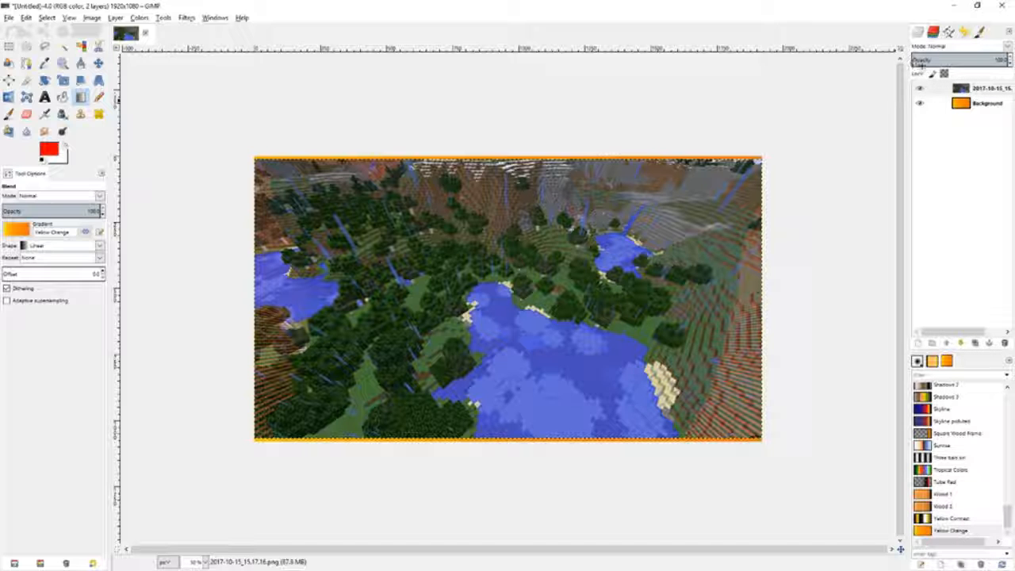
left_click(956, 61)
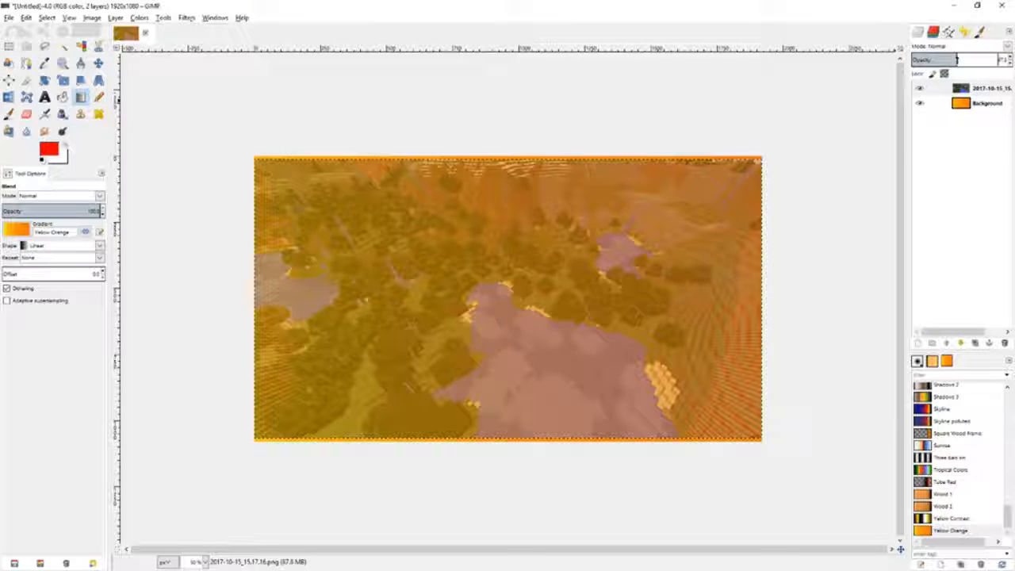
mouse_move(956, 60)
left_mouse_down()
mouse_move(982, 60)
mouse_move(966, 60)
left_mouse_up()
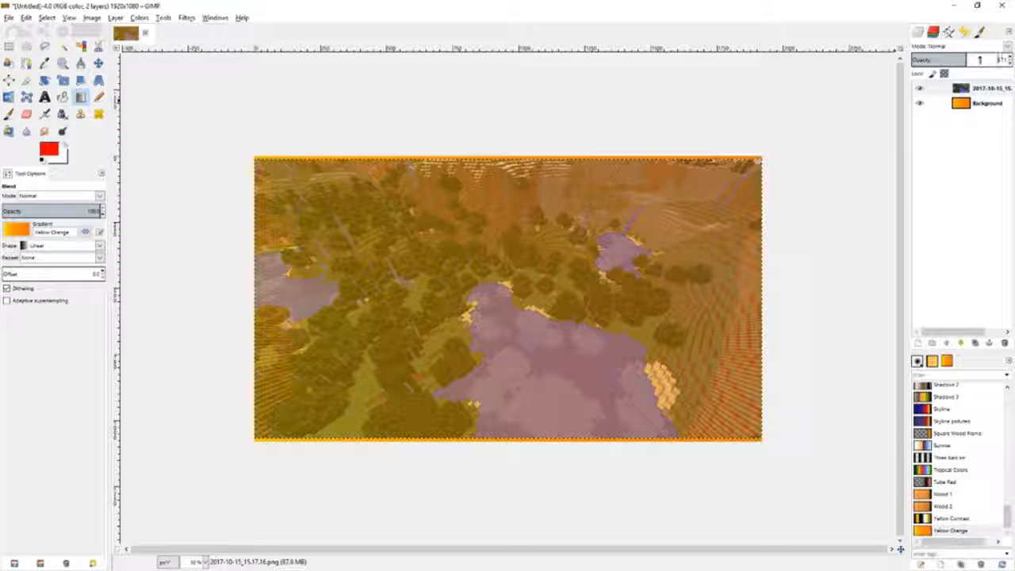
left_click(978, 59)
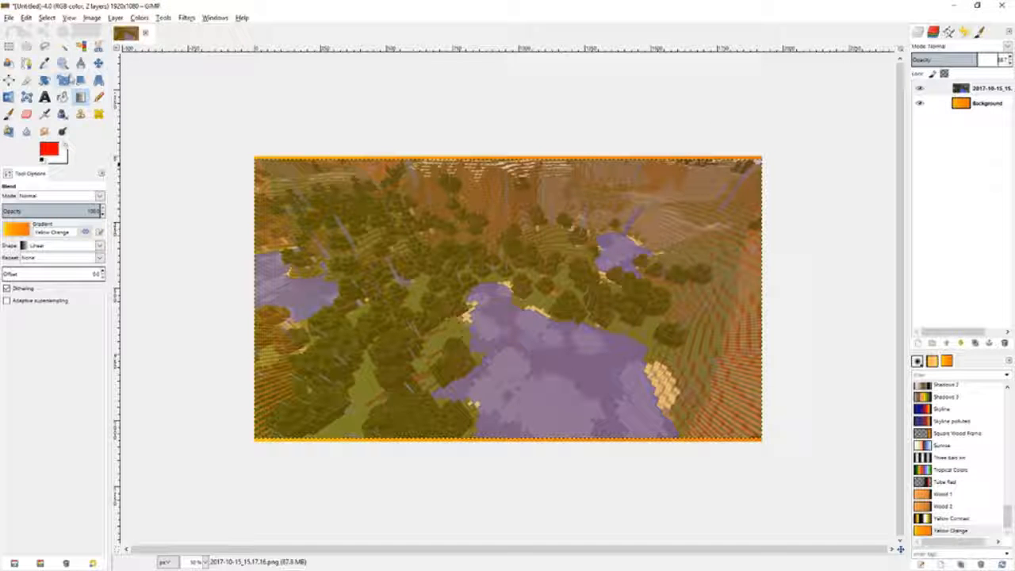
Step: Scale the Minecraft screenshot layer to about 1946 × 1101 px so it extends past all four edges of the canvas
left_click(63, 81)
left_click(429, 273)
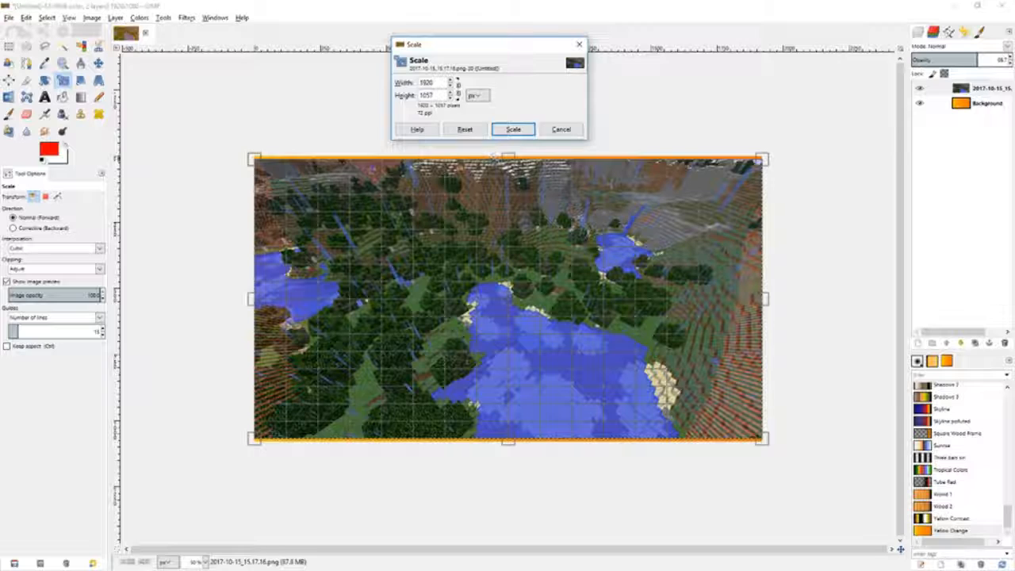
left_click_drag(507, 159, 508, 152)
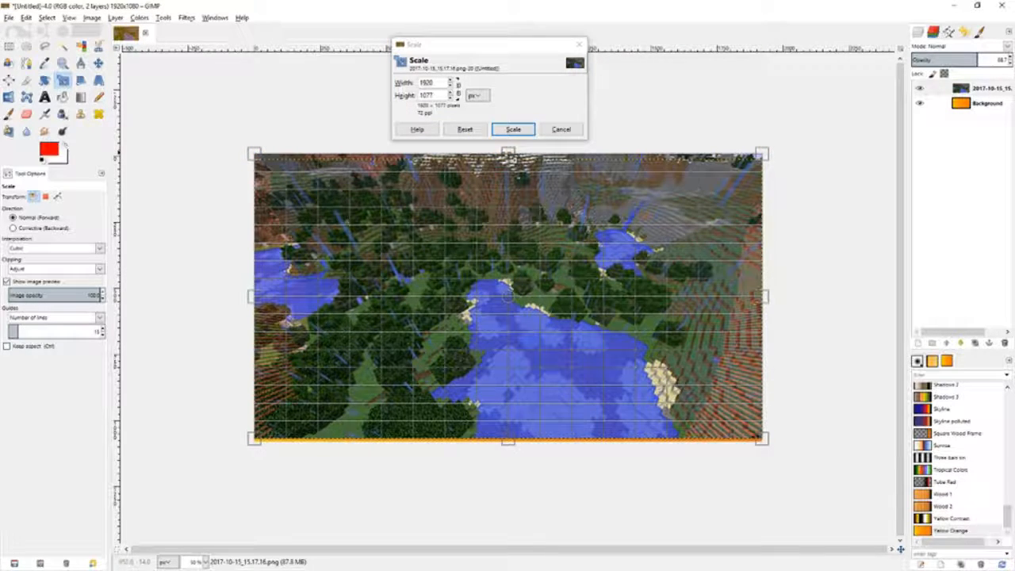
left_click_drag(511, 442, 512, 452)
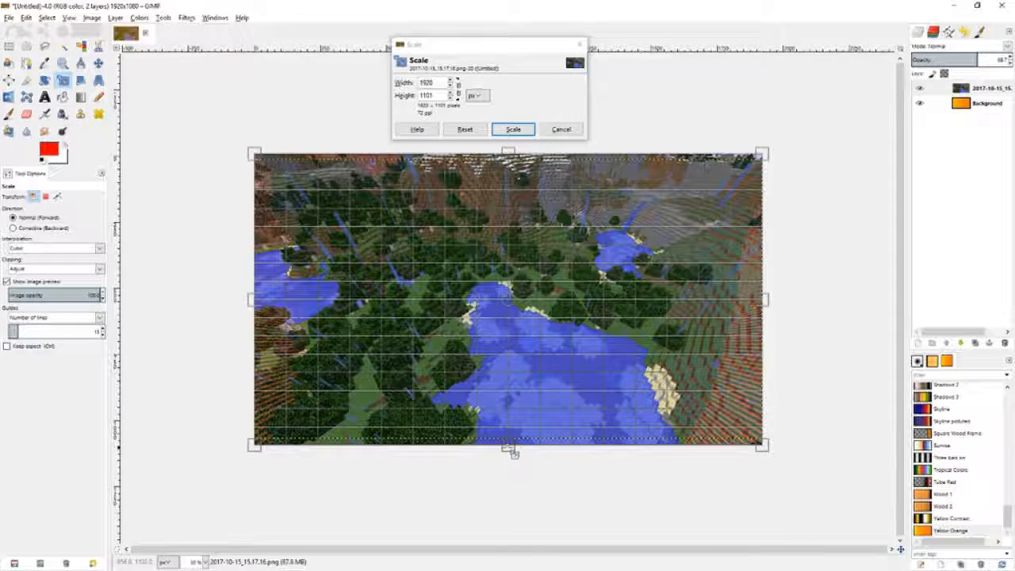
left_click_drag(255, 301, 251, 301)
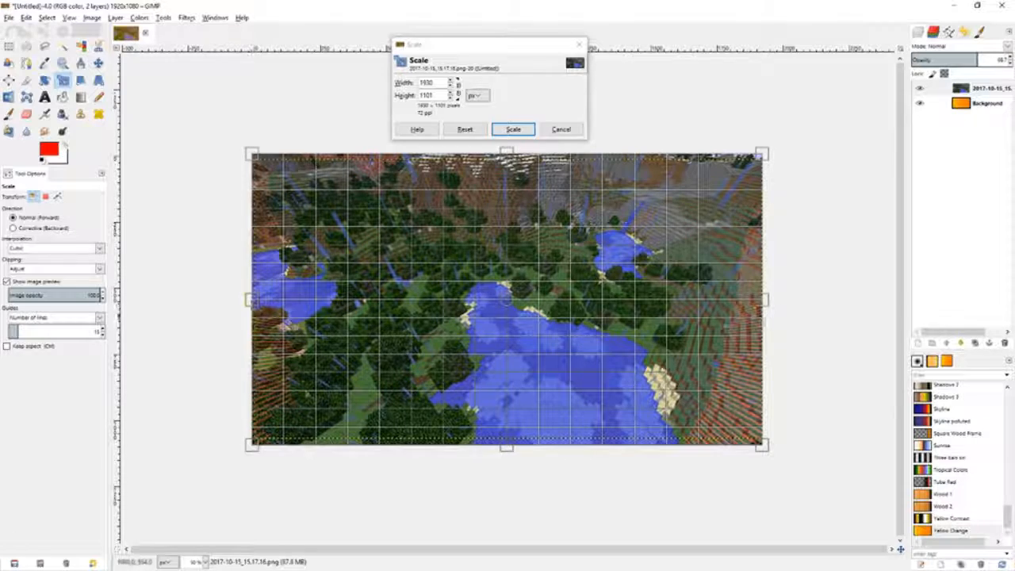
left_click_drag(769, 302, 774, 301)
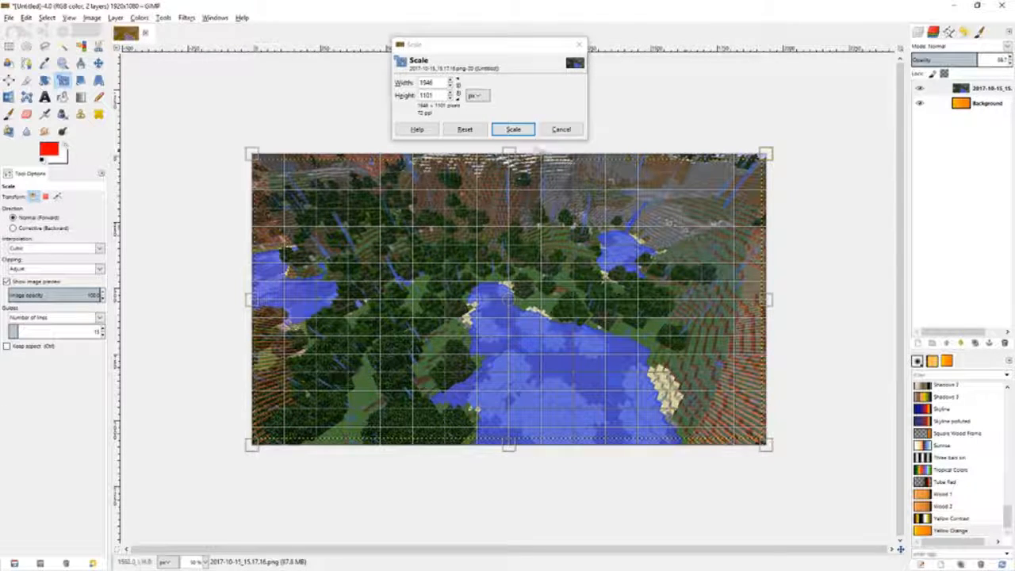
left_click(514, 129)
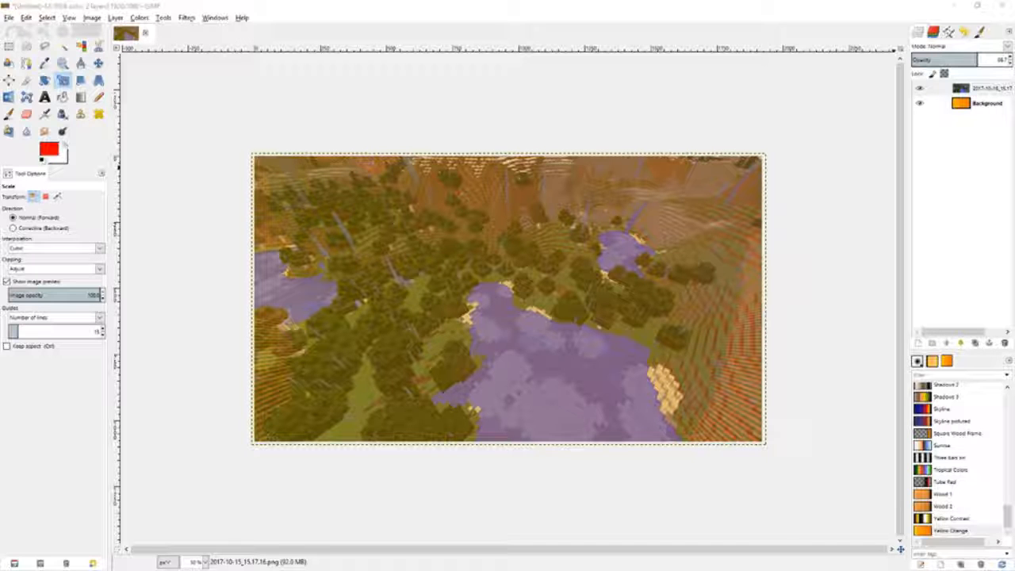
Step: Add the two Minecraft character images as new layers, placing the red-jacketed one in the canvas's lower-left corner and the grey one in the lower-right
left_click_drag(1014, 278, 757, 311)
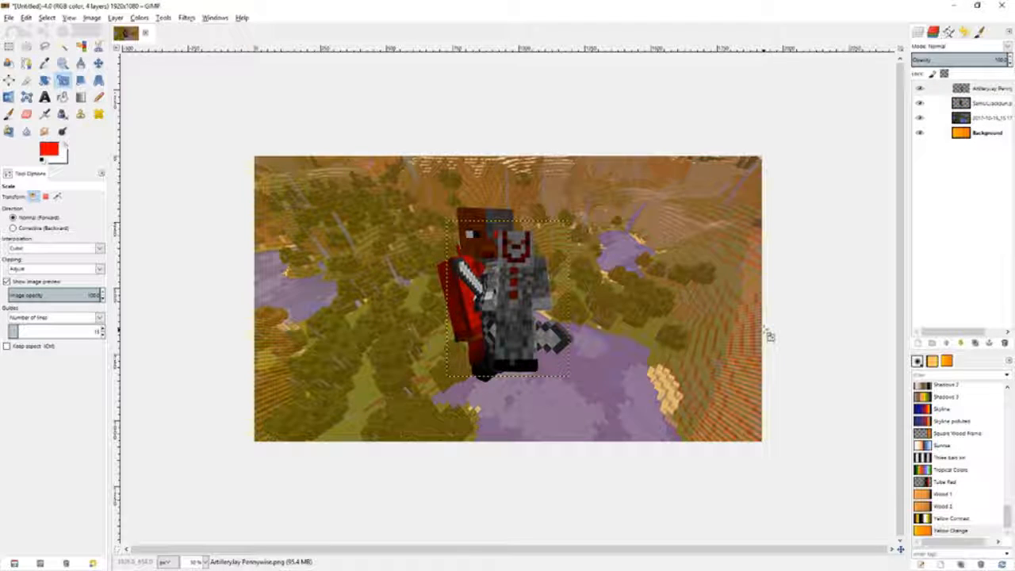
left_click(98, 63)
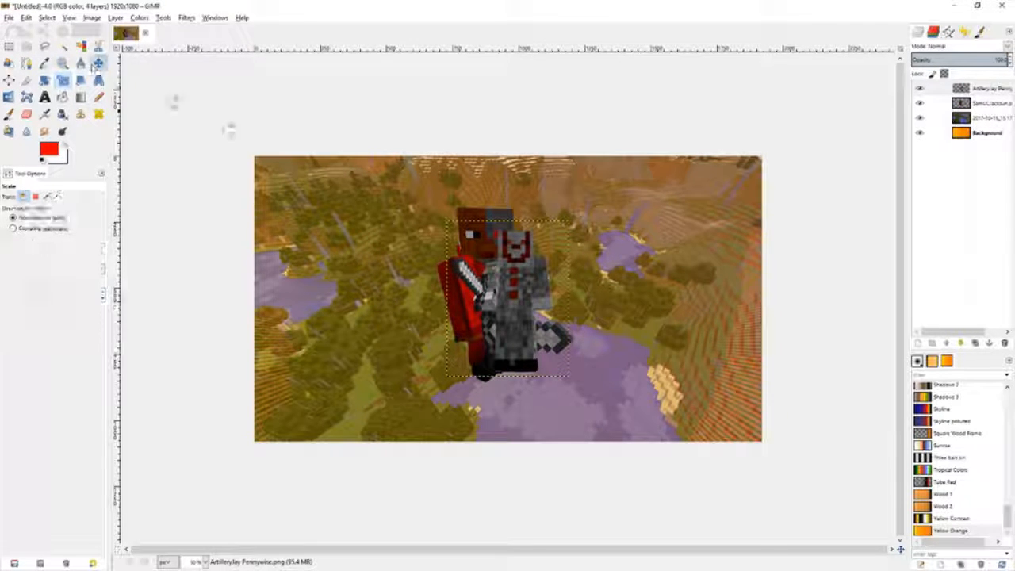
left_click_drag(529, 302, 721, 371)
left_click(448, 303)
left_click_drag(479, 305, 313, 337)
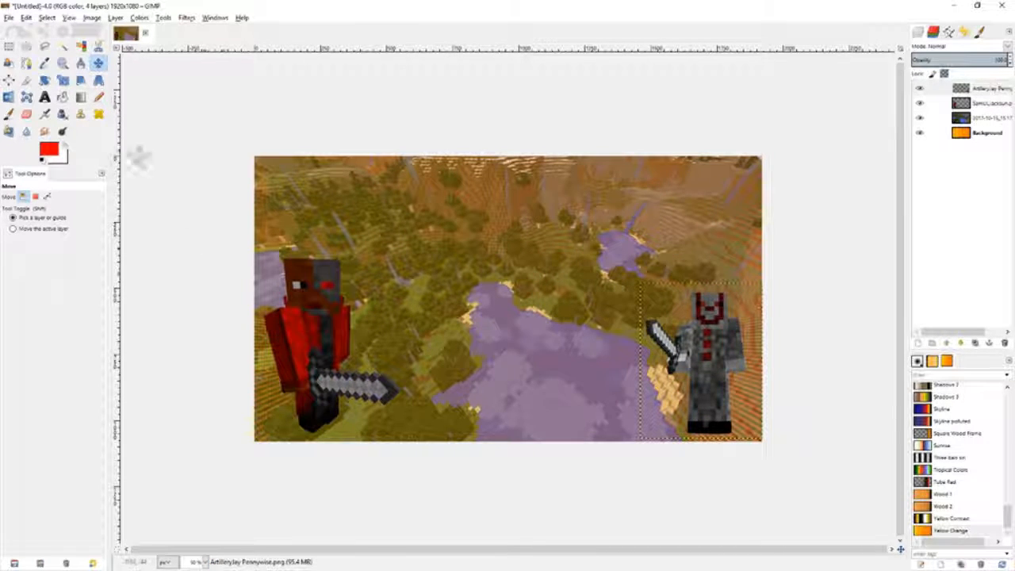
Step: Scale the red-jacketed character's layer down to about 492 × 617 px, keeping its lower-left corner in place
left_click(63, 81)
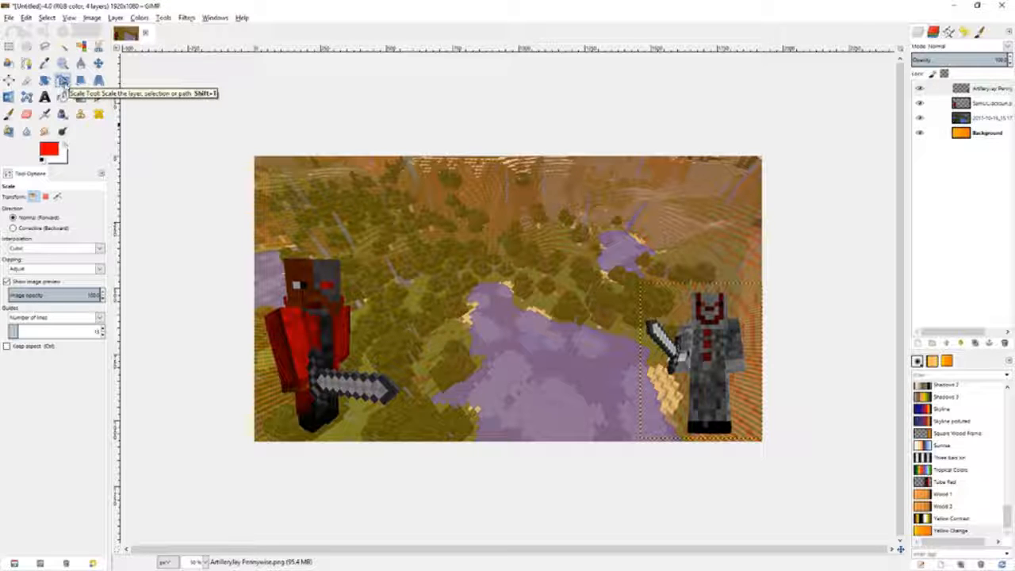
left_click(324, 299)
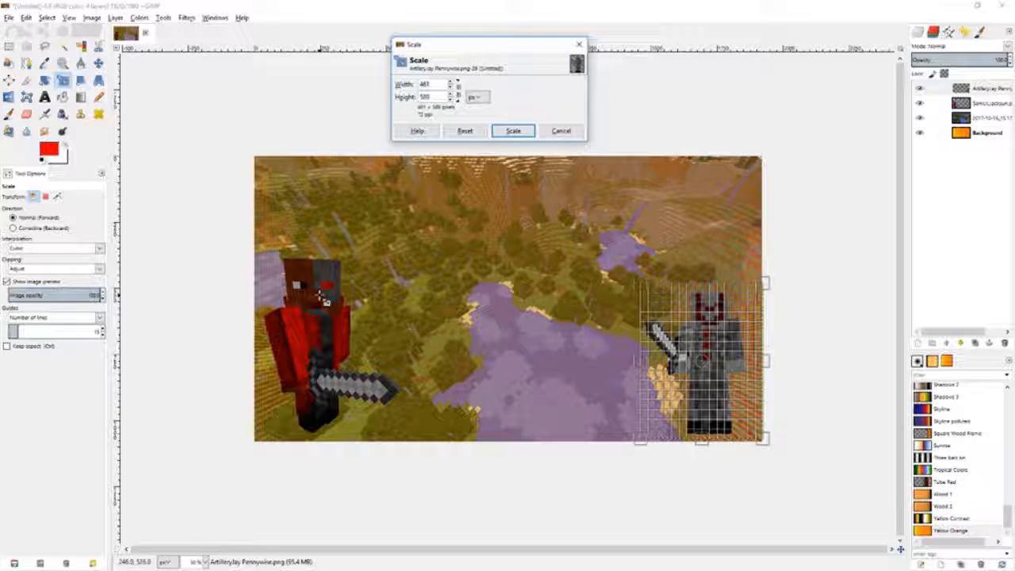
left_click(563, 132)
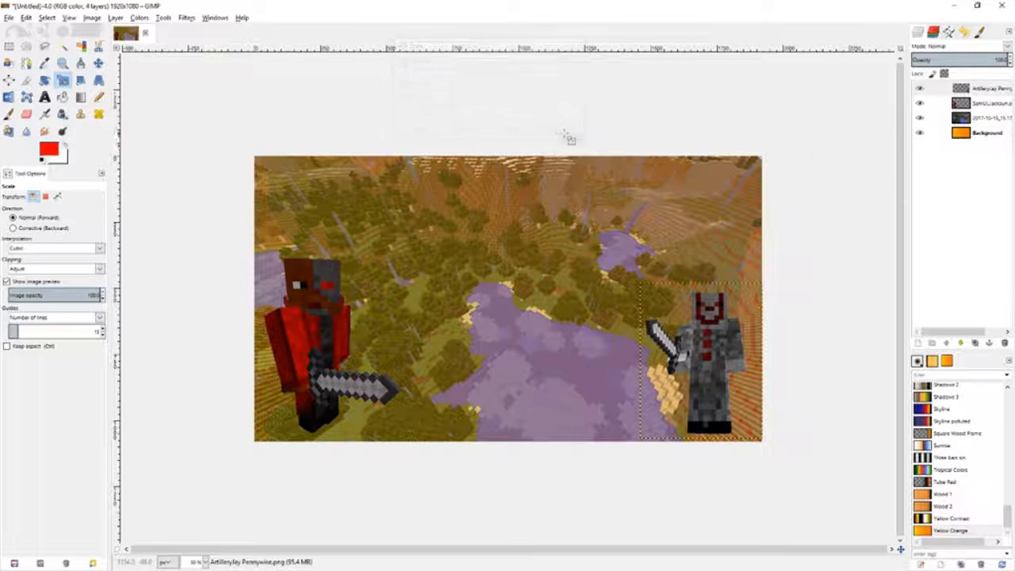
left_click(977, 104)
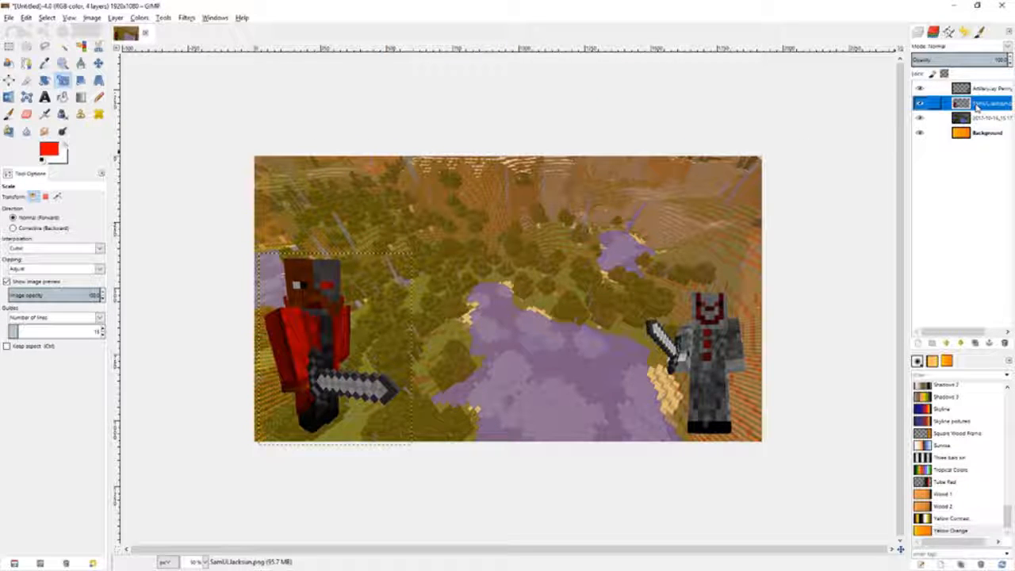
left_click(336, 318)
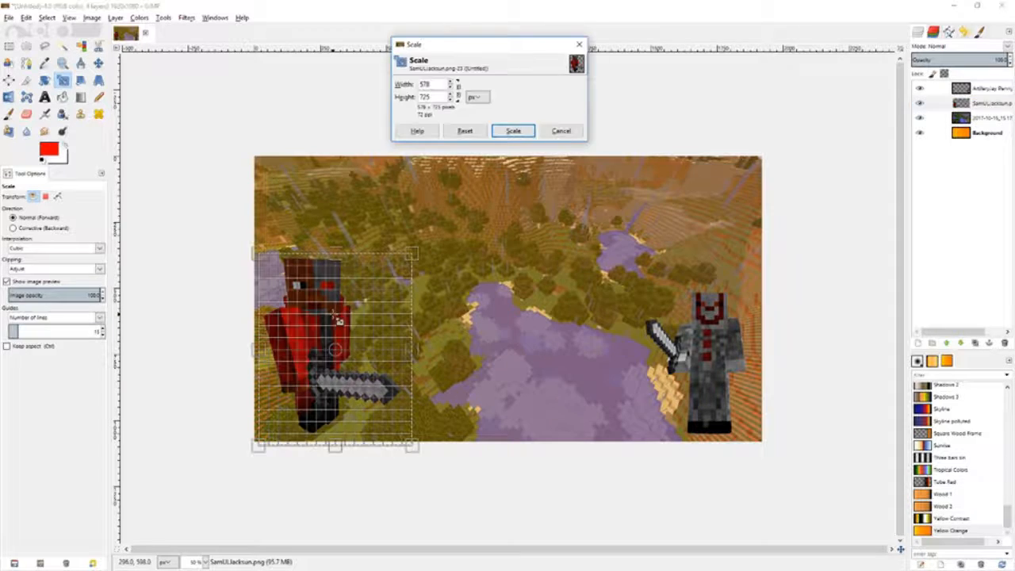
left_click_drag(412, 256, 398, 287)
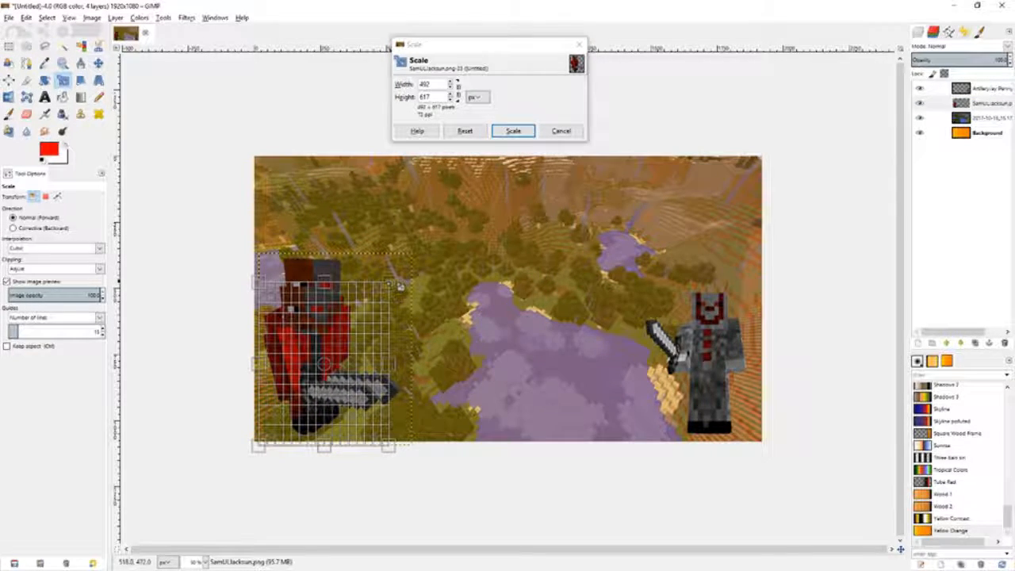
left_click(514, 131)
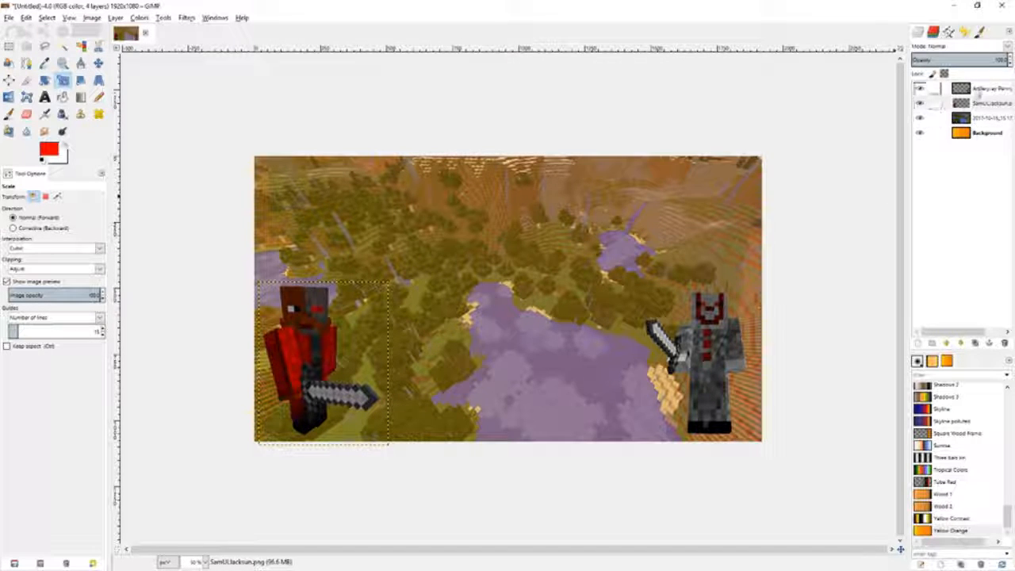
Step: Scale the grey character's layer up slightly to about 471 × 601 px
left_click(979, 90)
left_click(724, 337)
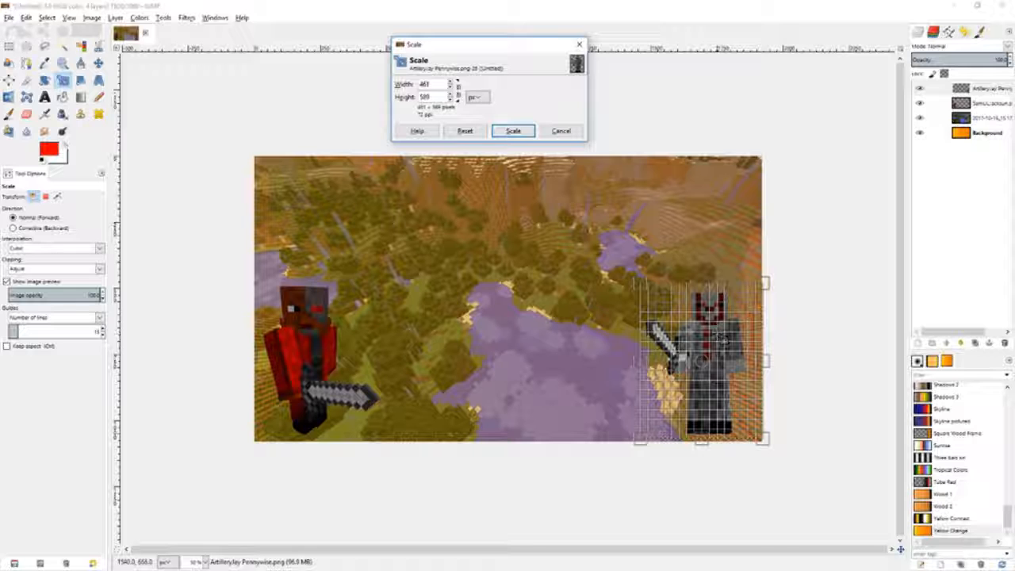
left_click_drag(642, 284, 640, 282)
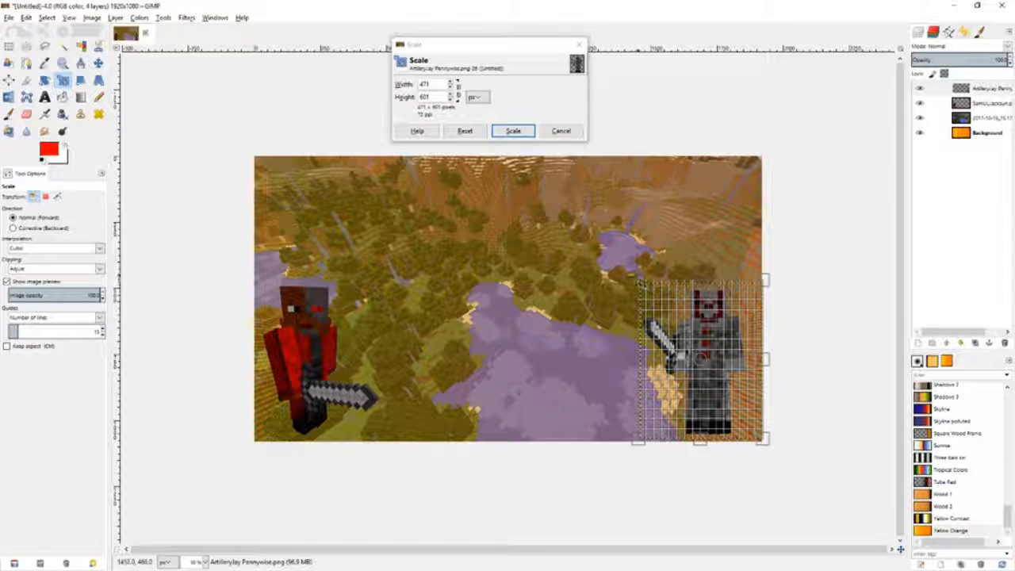
left_click(513, 131)
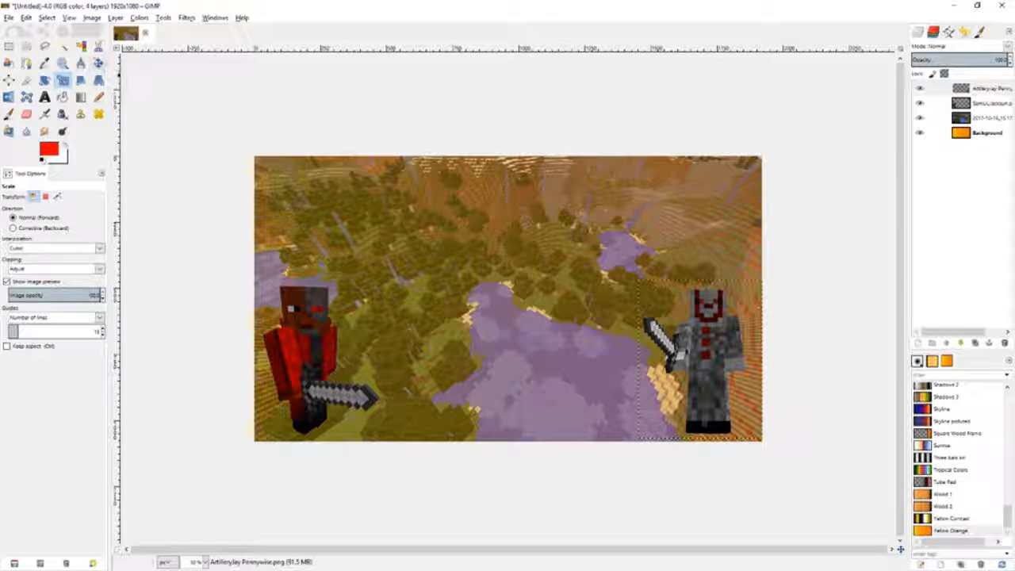
Step: Draw a text box about 1856 × 266 px across the top of the canvas and set its text colour to pale pink eda5a5
left_click(44, 97)
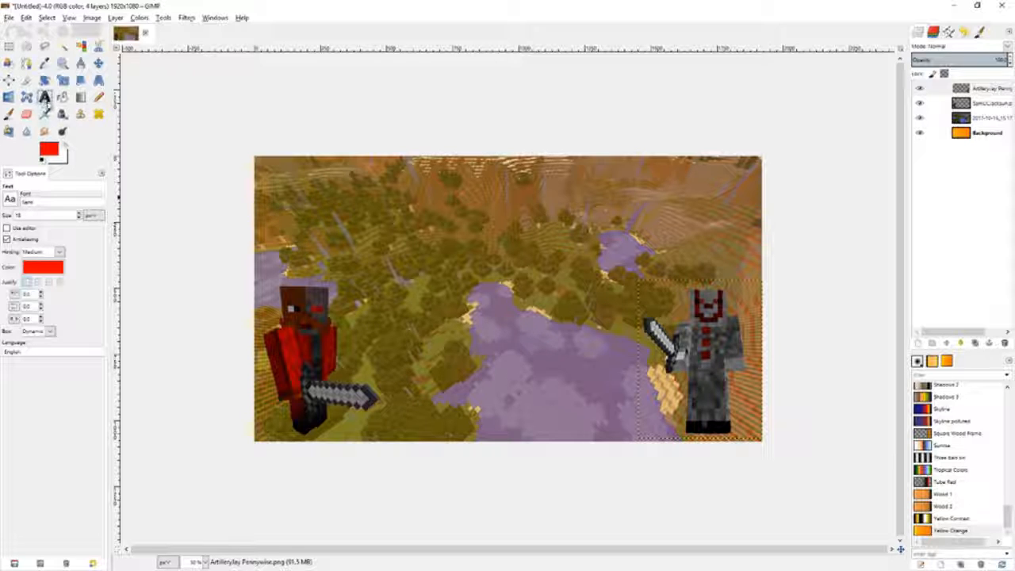
left_click_drag(259, 163, 751, 236)
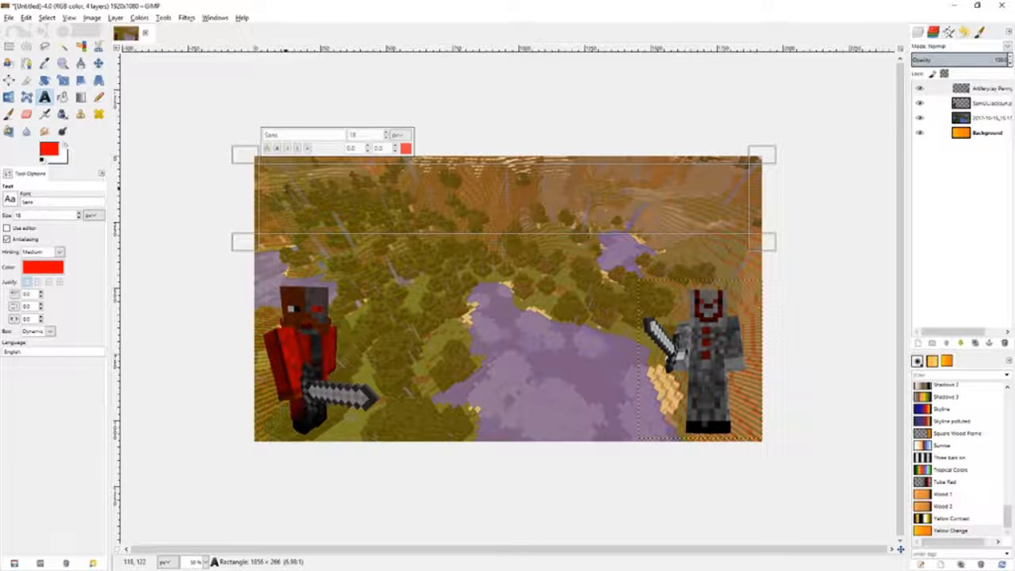
left_click(406, 148)
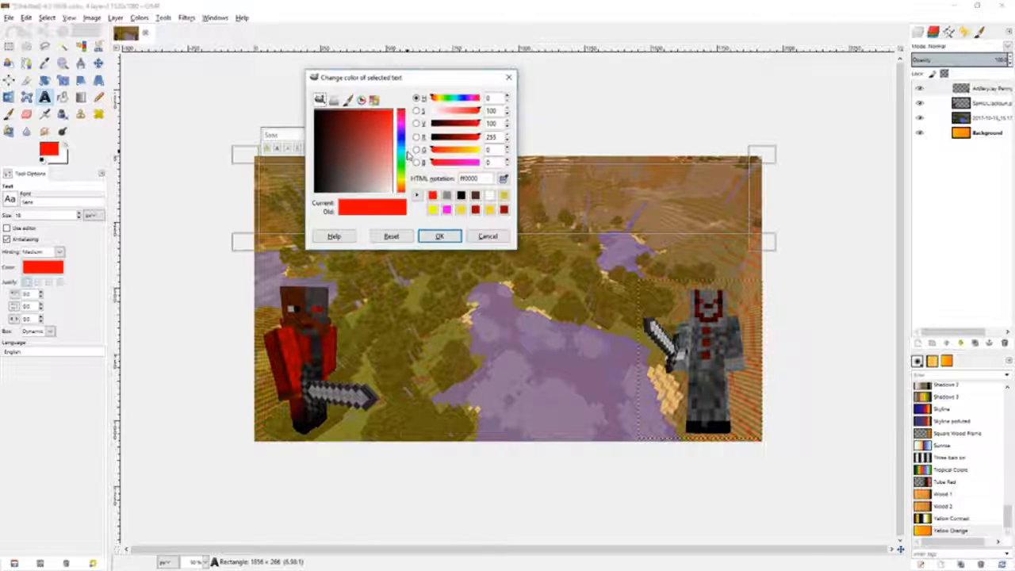
left_click_drag(359, 143, 386, 167)
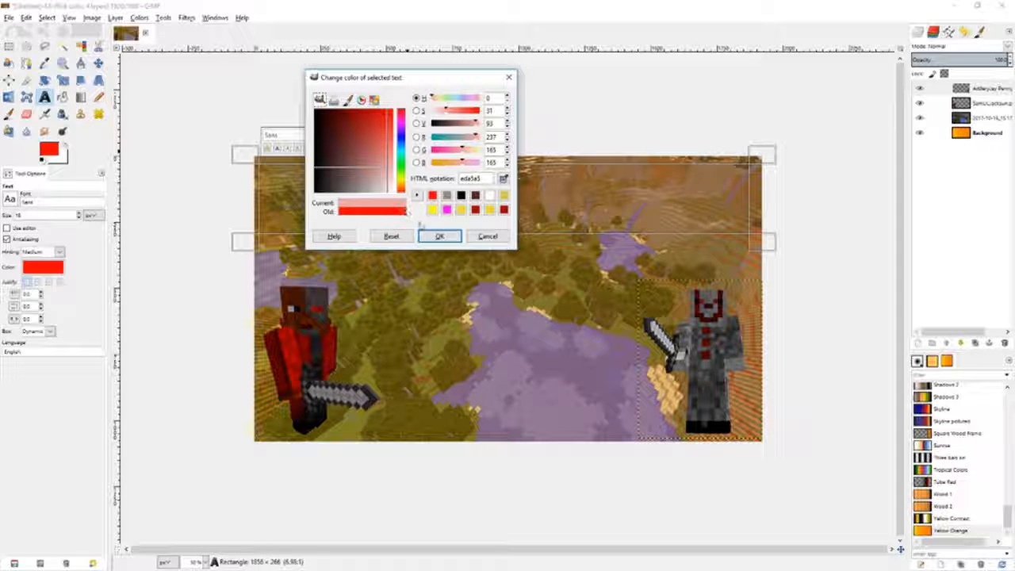
left_click(439, 236)
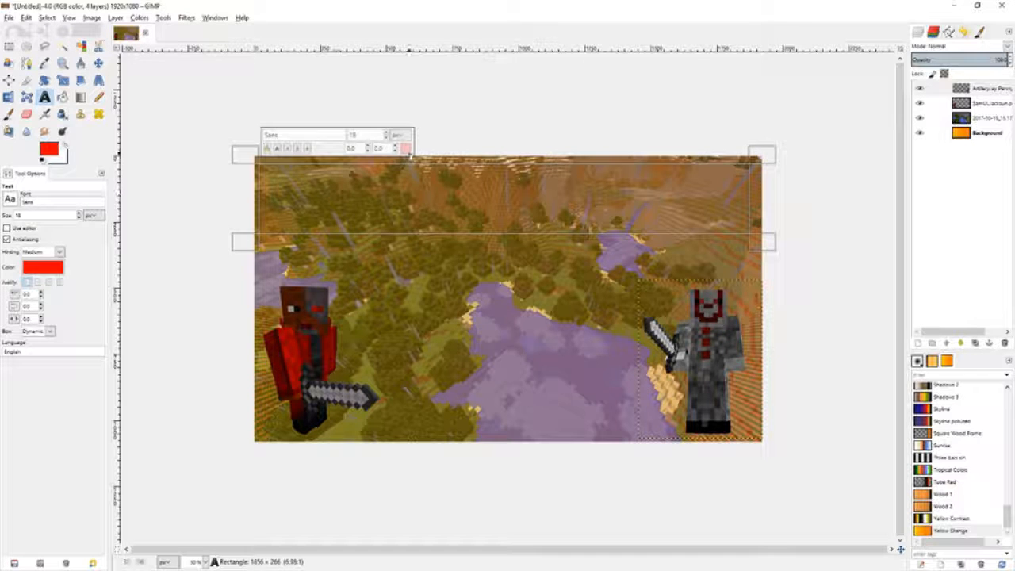
Step: Change the text colour to the saved dark red swatch and set the font size to 70 px
left_click(405, 148)
left_click(492, 207)
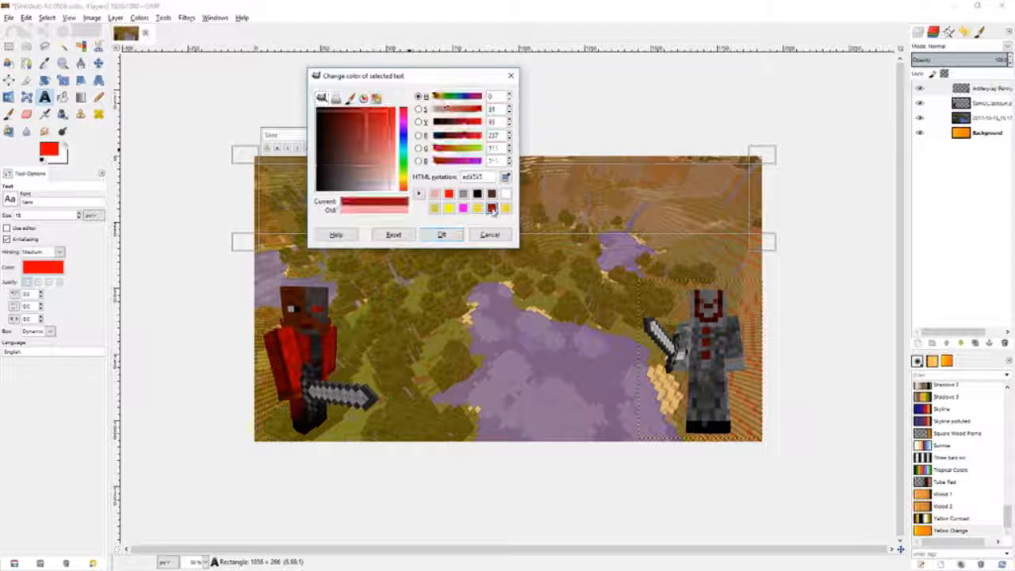
left_click(441, 235)
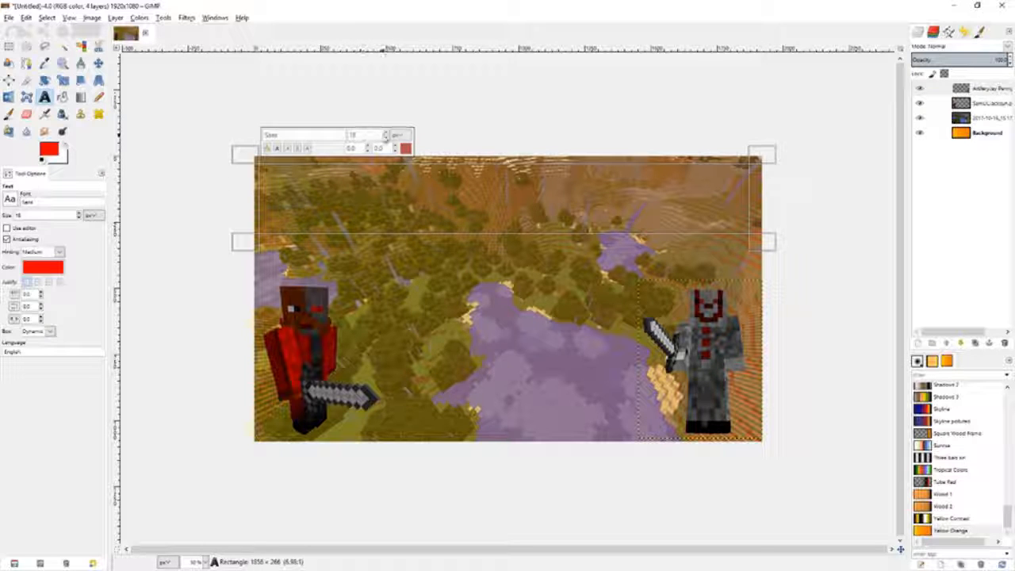
left_click(387, 133)
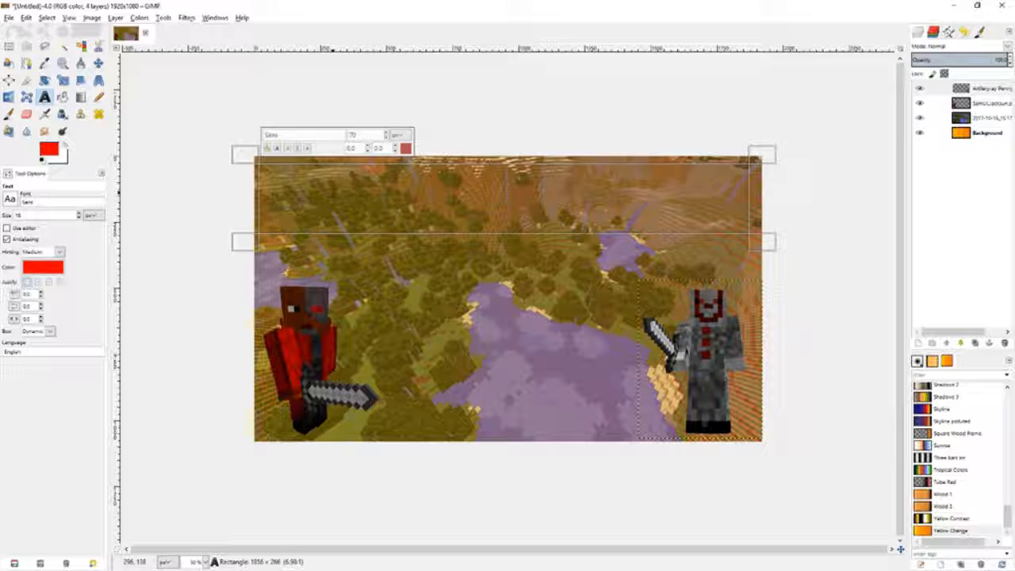
Step: Enter the title Community UHC in the text box and format it in dark red at 70 px
type("Community")
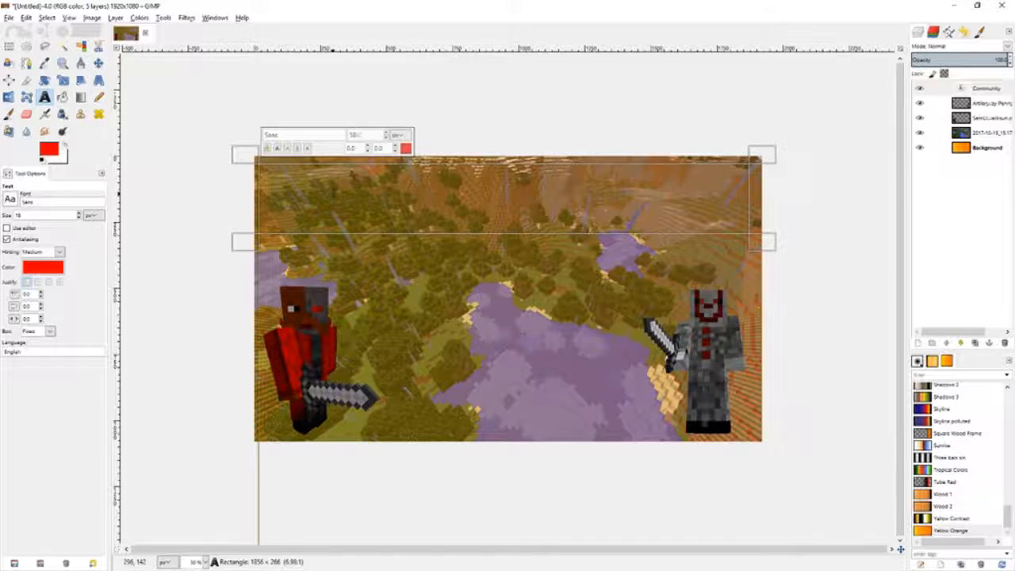
double_click(333, 194)
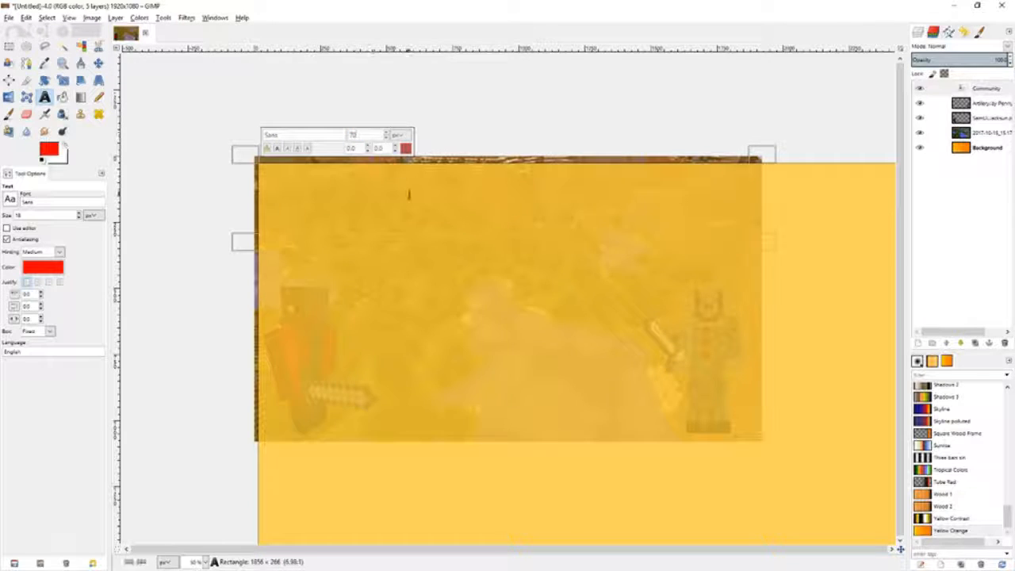
key("Return")
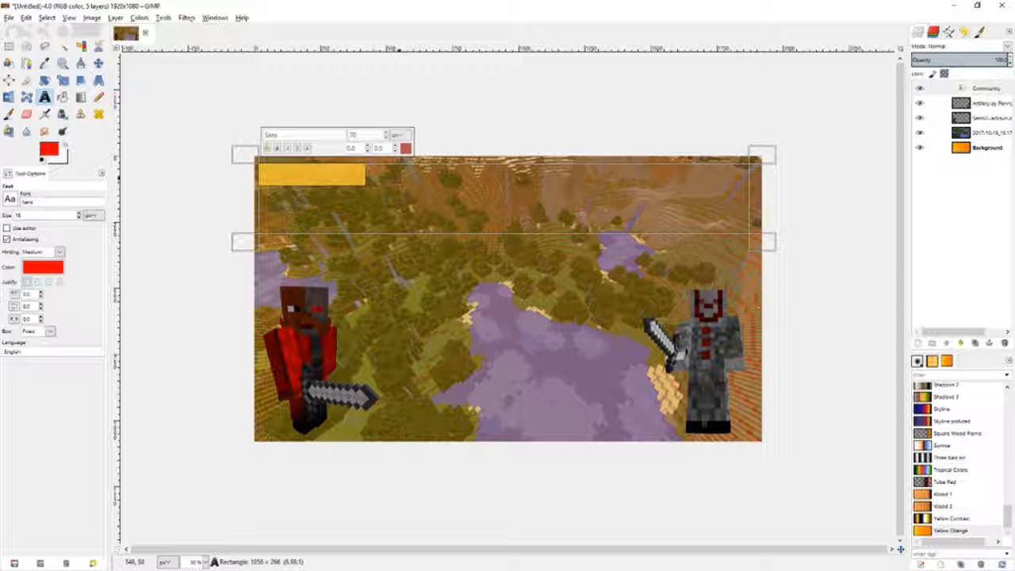
left_click(391, 177)
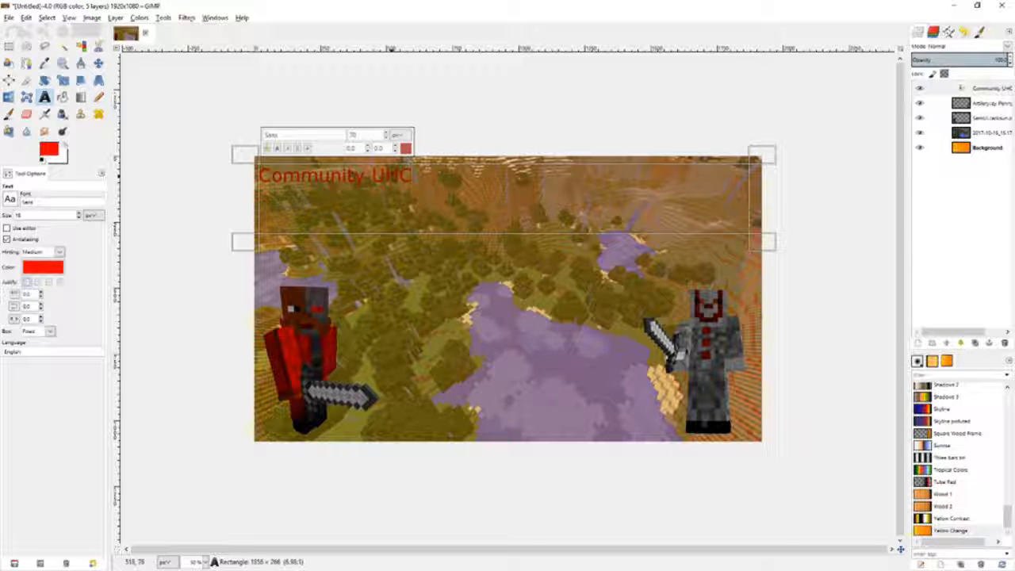
Step: Format the whole Community UHC title in bold Showcard Gothic at 210 px
left_click_drag(414, 176, 256, 176)
left_click(277, 149)
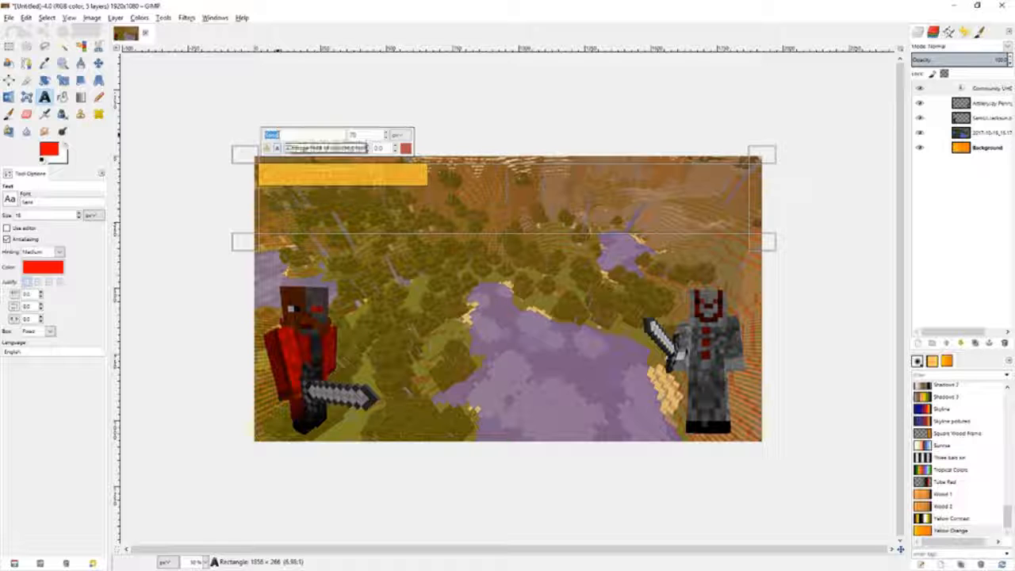
type("Showcard Gothic")
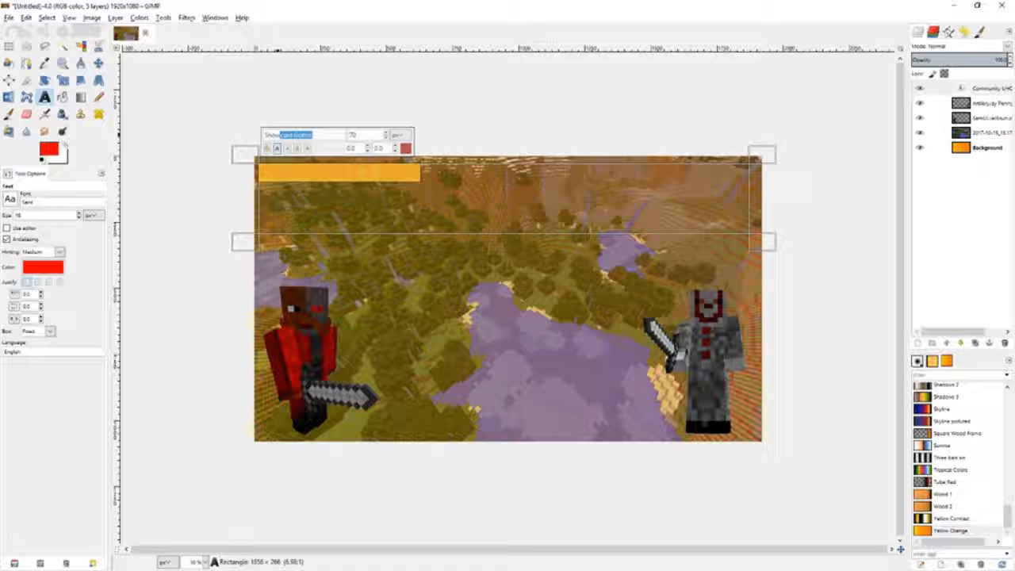
left_click(326, 135)
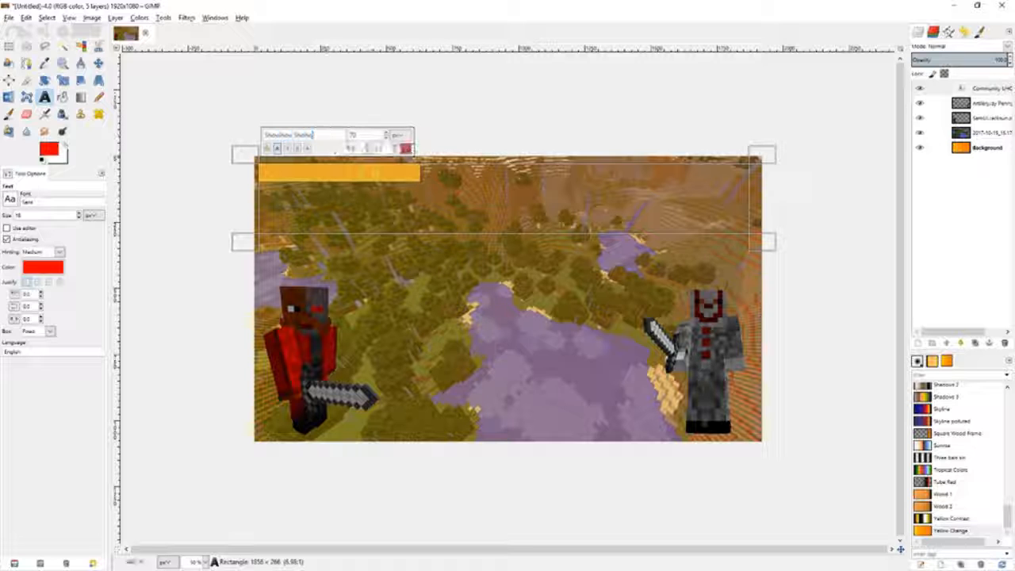
left_click_drag(388, 135, 388, 134)
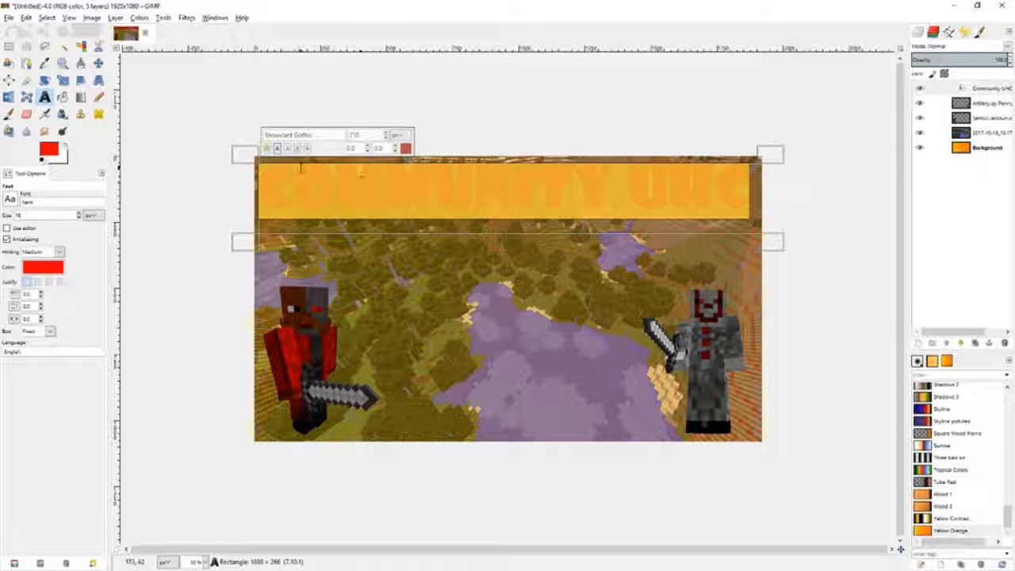
Step: Move the Community UHC title slightly up toward the canvas's upper edge
left_click(361, 180)
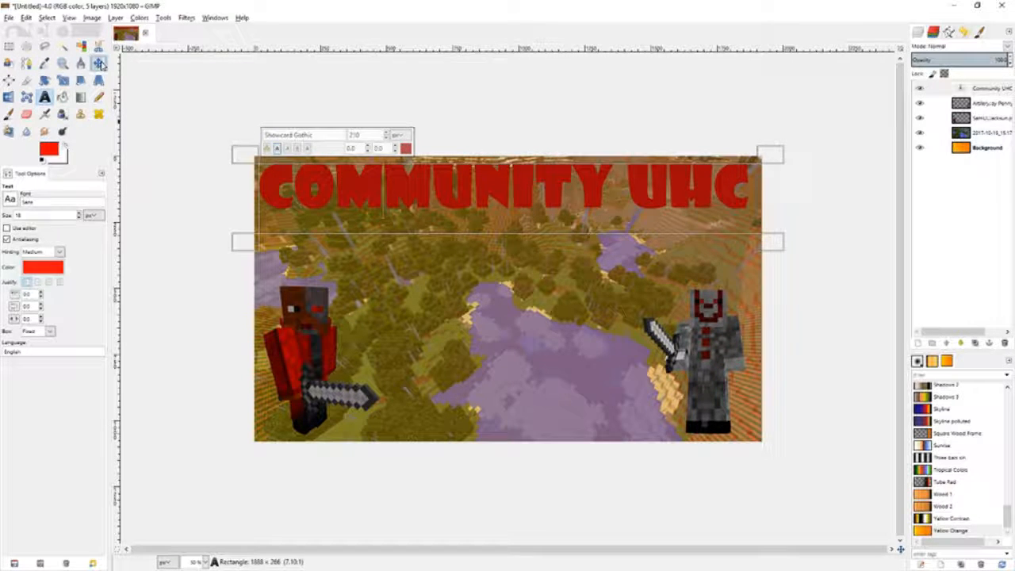
left_click(99, 62)
left_click(413, 190)
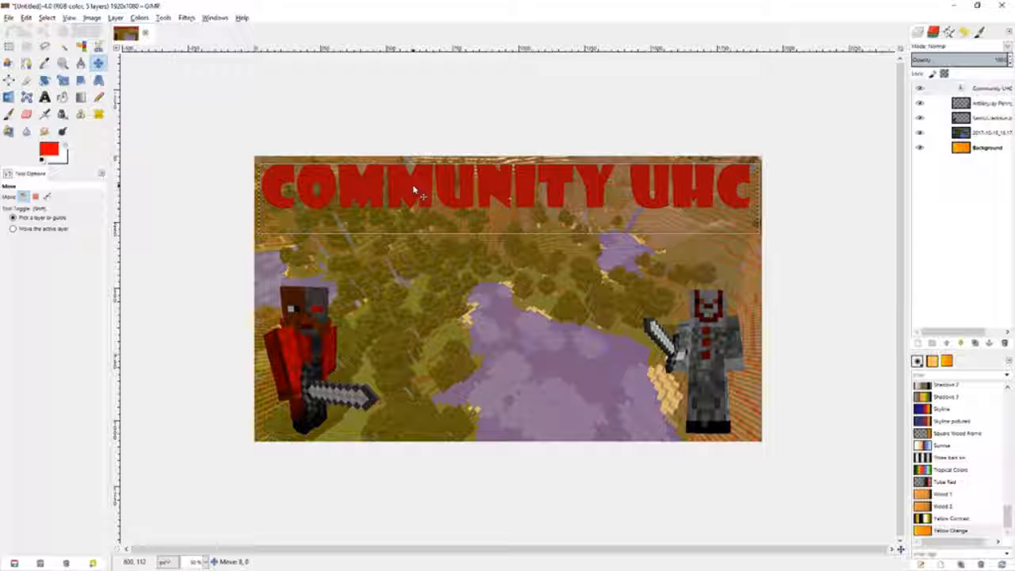
left_click_drag(413, 186, 412, 184)
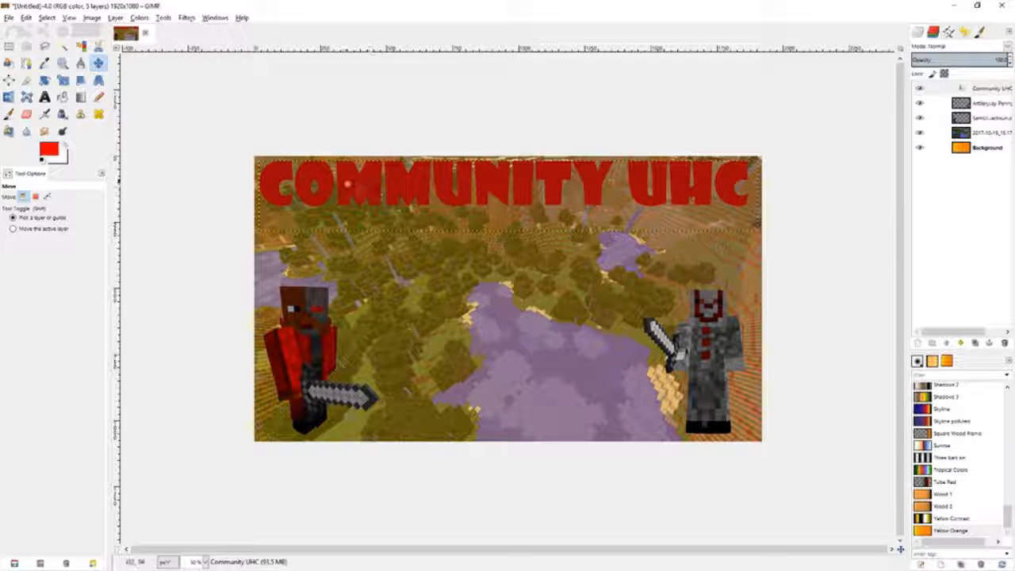
Step: Enlarge the title's text box to about 1924 × 284 px, spanning the full canvas width, and centre the title in it
left_click(45, 97)
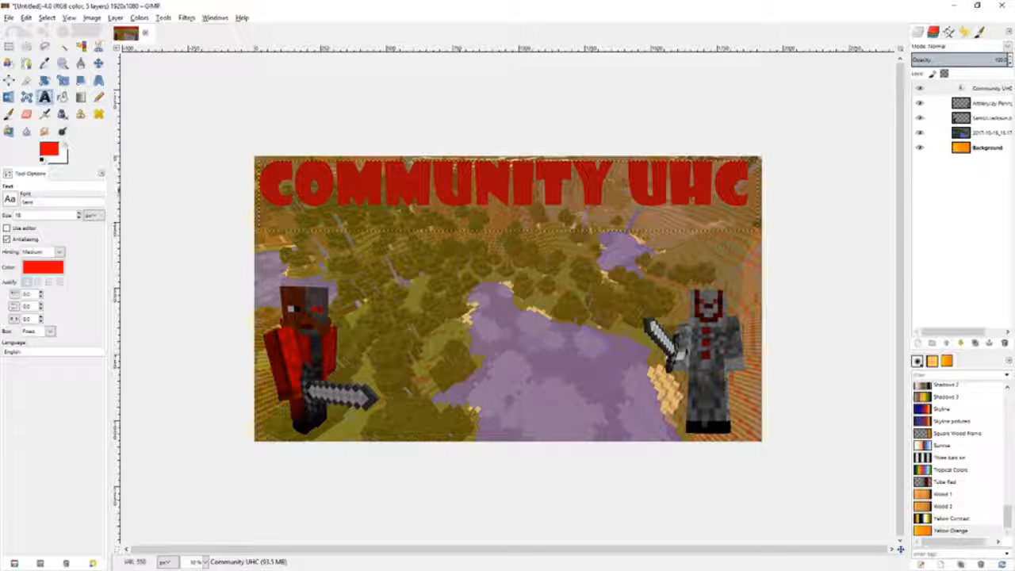
left_click(316, 191)
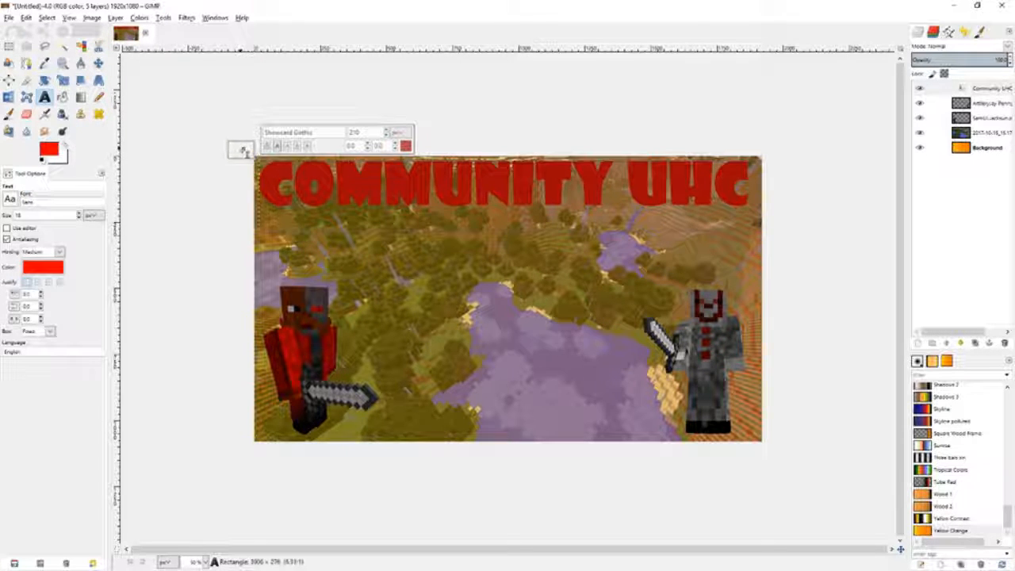
left_click_drag(241, 147, 241, 146)
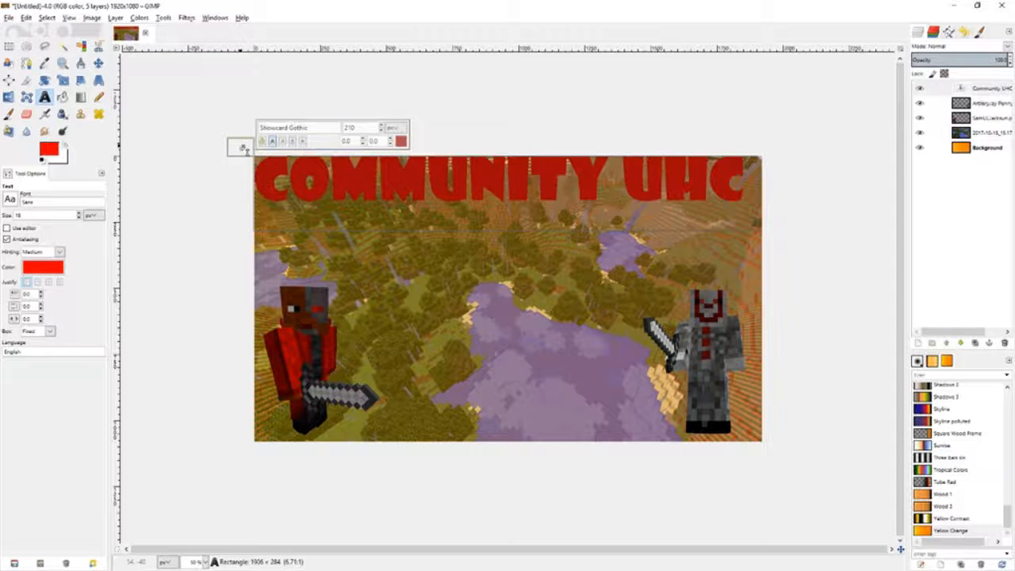
left_click_drag(769, 162, 789, 156)
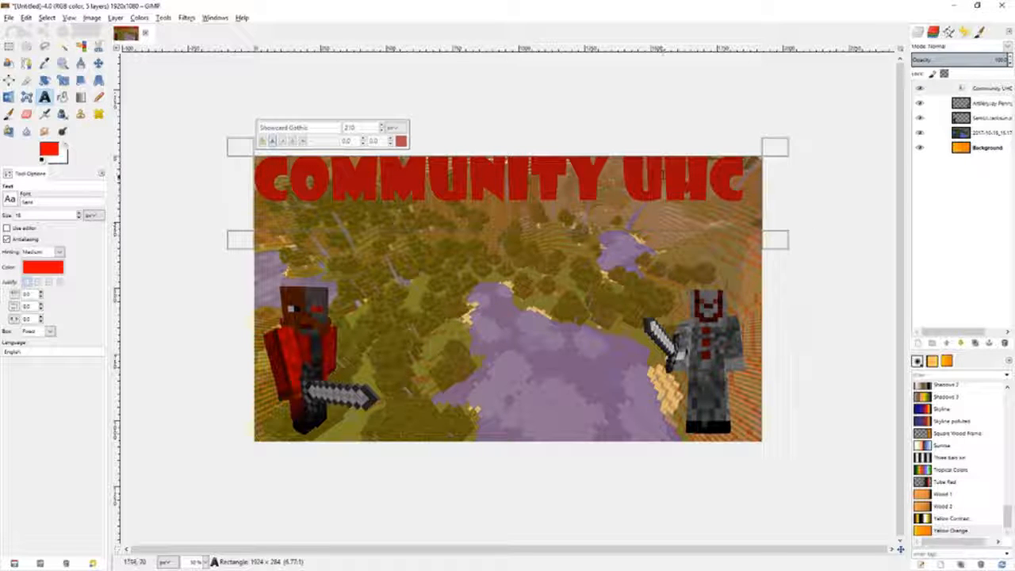
left_click_drag(741, 178, 258, 179)
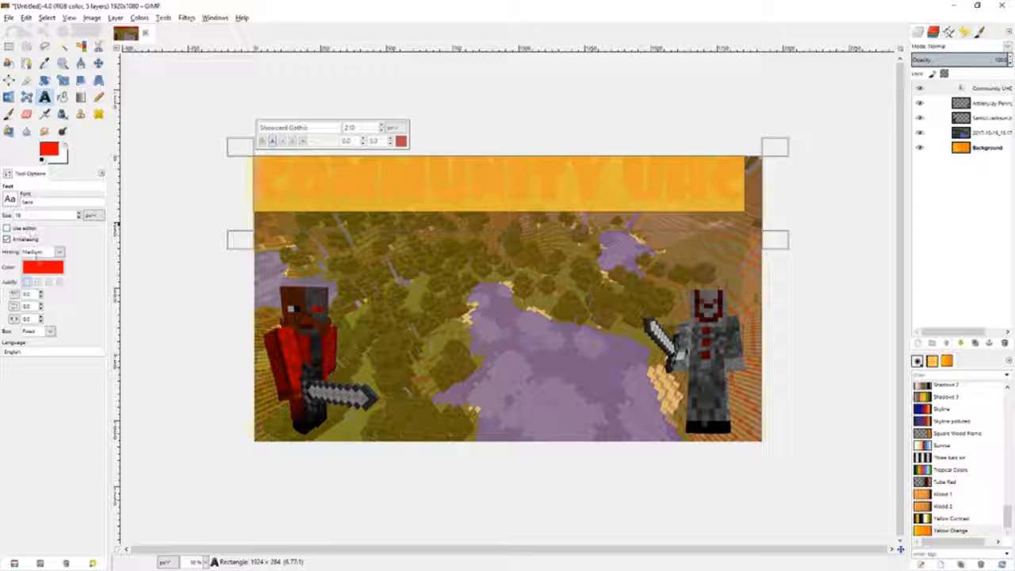
left_click(49, 284)
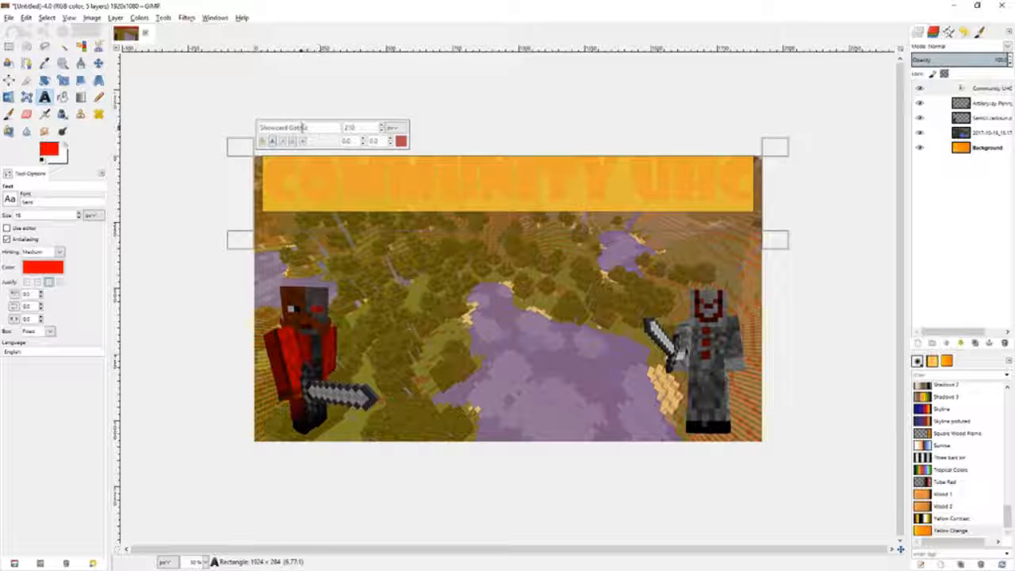
Step: Browse the installed fonts and choose Sitka Small Bold as the Text tool's font
left_click(11, 199)
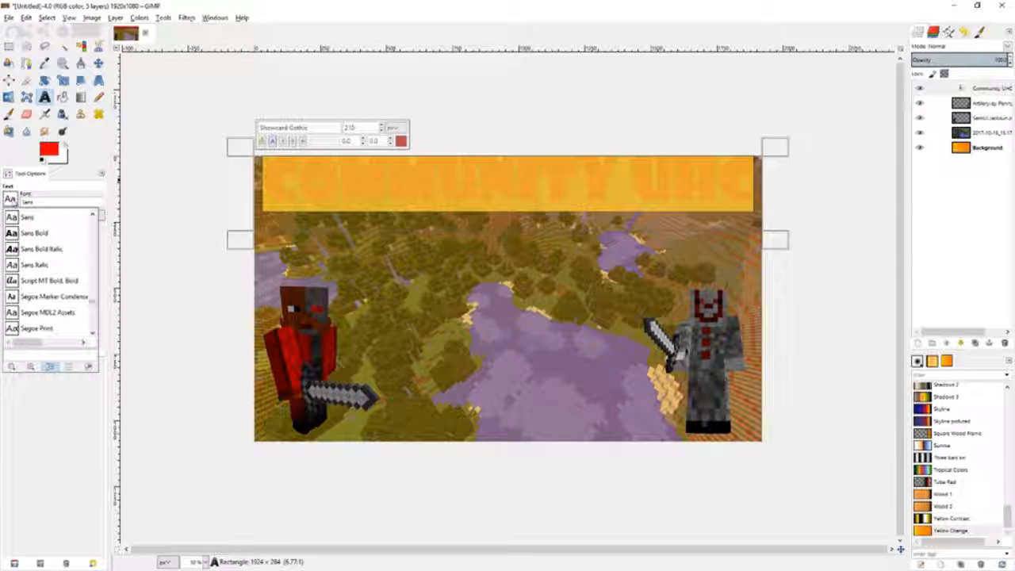
scroll(55, 265, "down", 2)
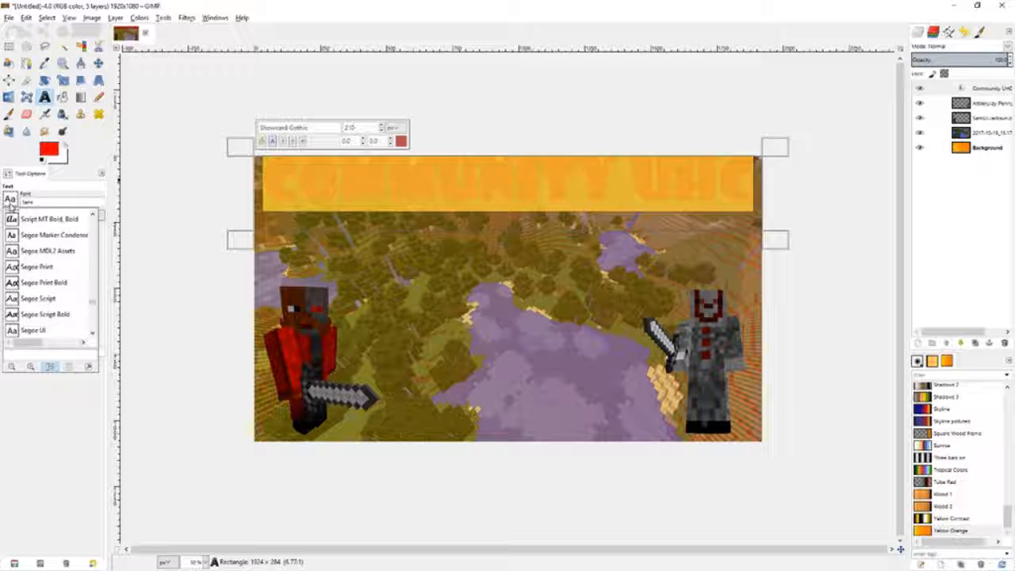
scroll(48, 238, "down", 5)
scroll(46, 252, "down", 3)
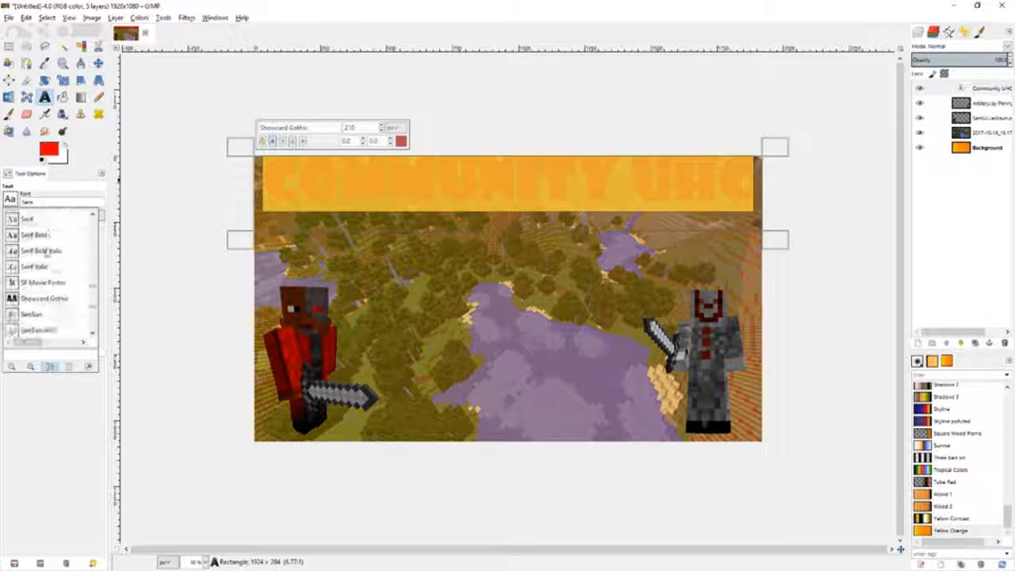
scroll(46, 250, "down", 2)
scroll(46, 251, "up", 2)
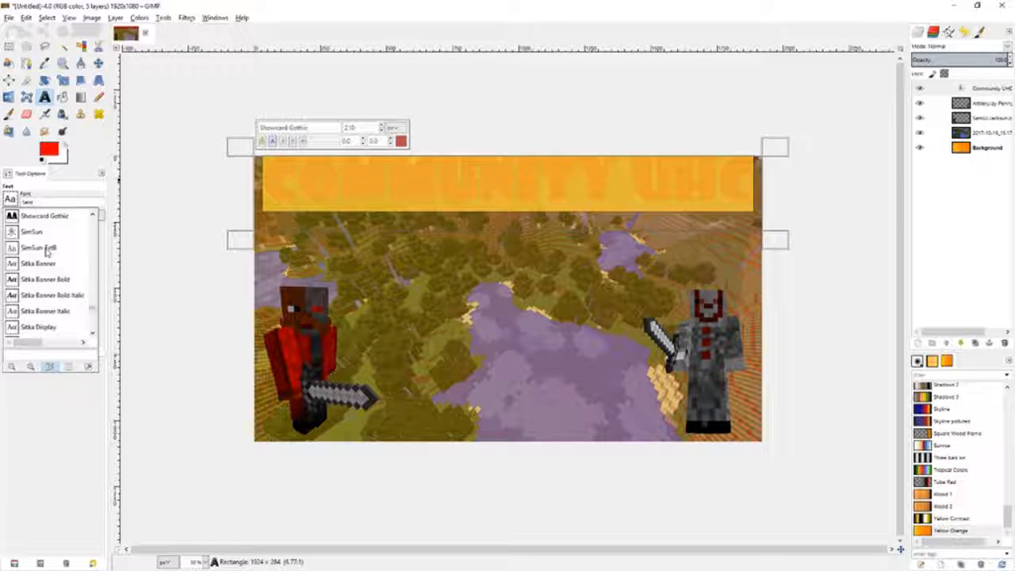
scroll(46, 251, "down", 1)
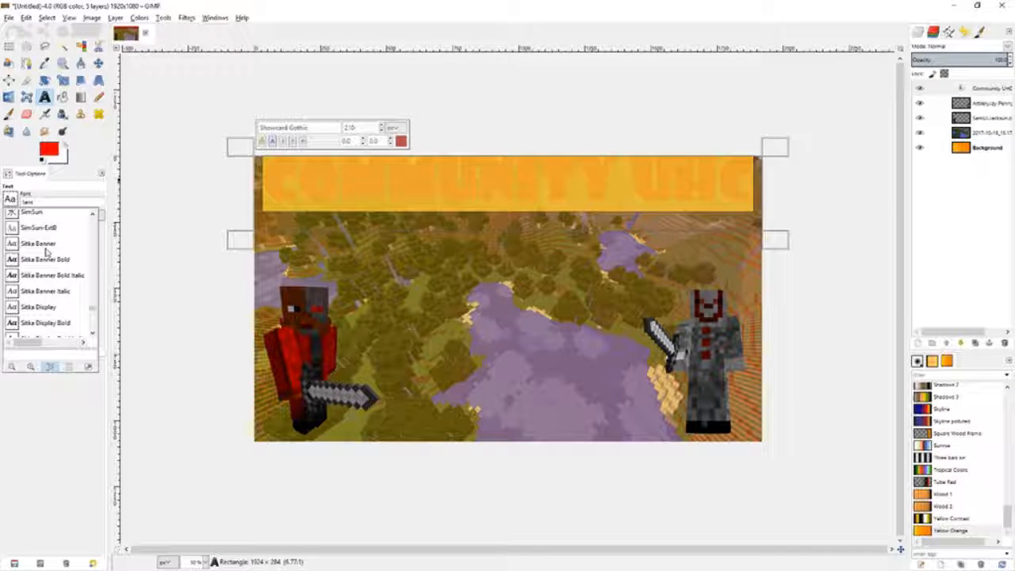
scroll(46, 250, "down", 6)
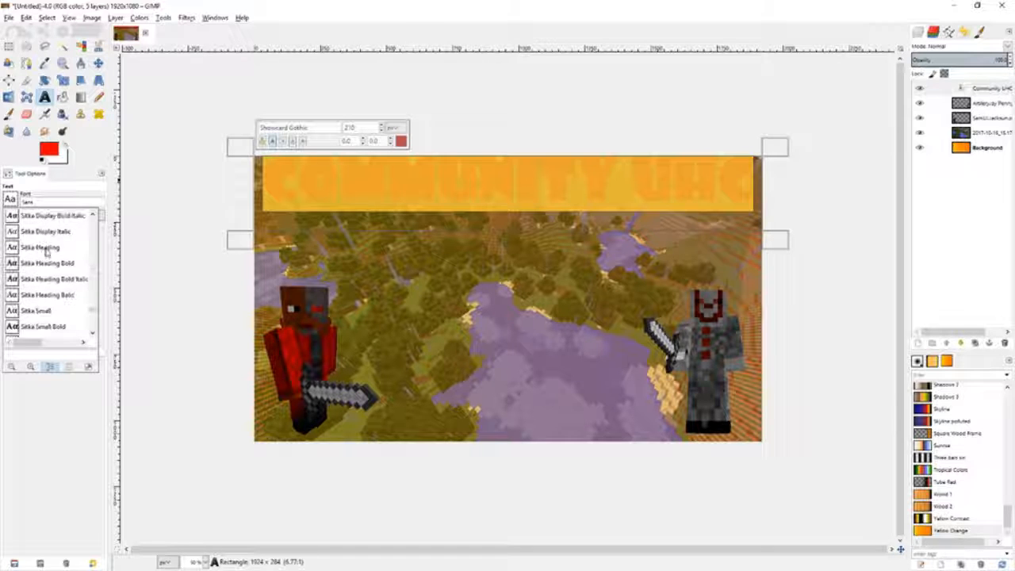
left_click(46, 328)
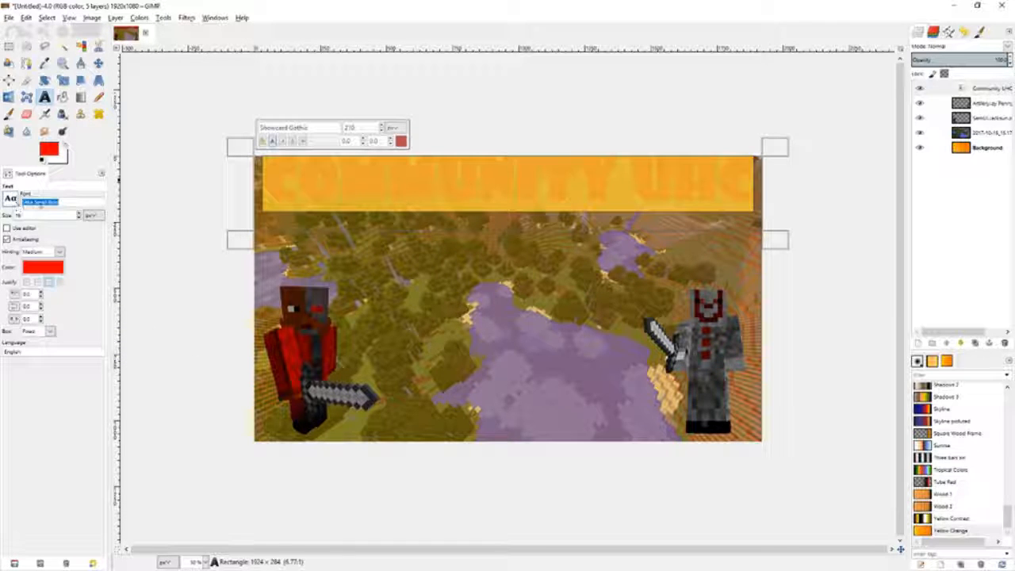
Step: Copy the Text tool's font name and apply Sitka Small Bold to the whole Community UHC title
right_click(36, 201)
left_click(63, 222)
triple_click(287, 129)
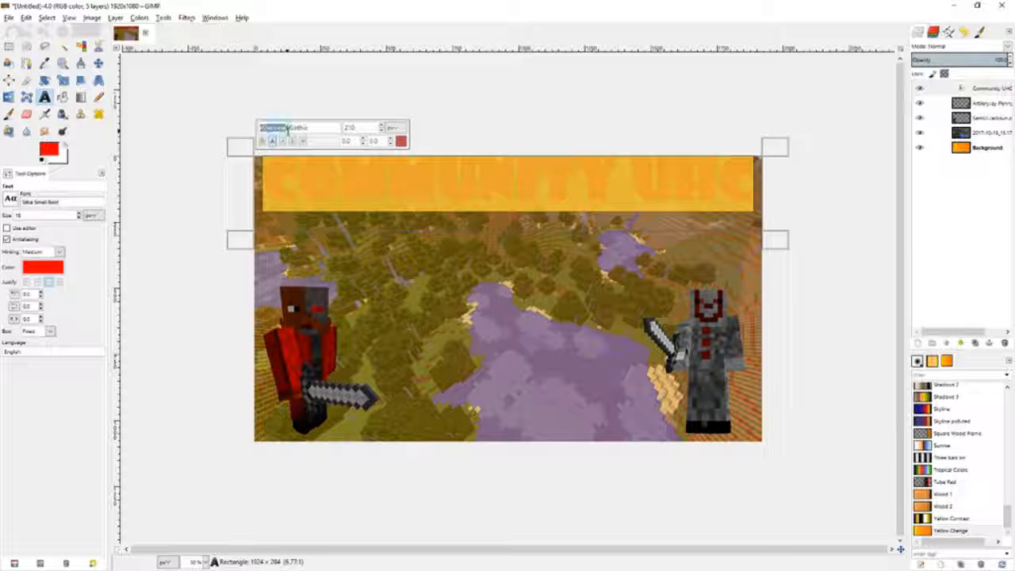
right_click(286, 129)
left_click(303, 160)
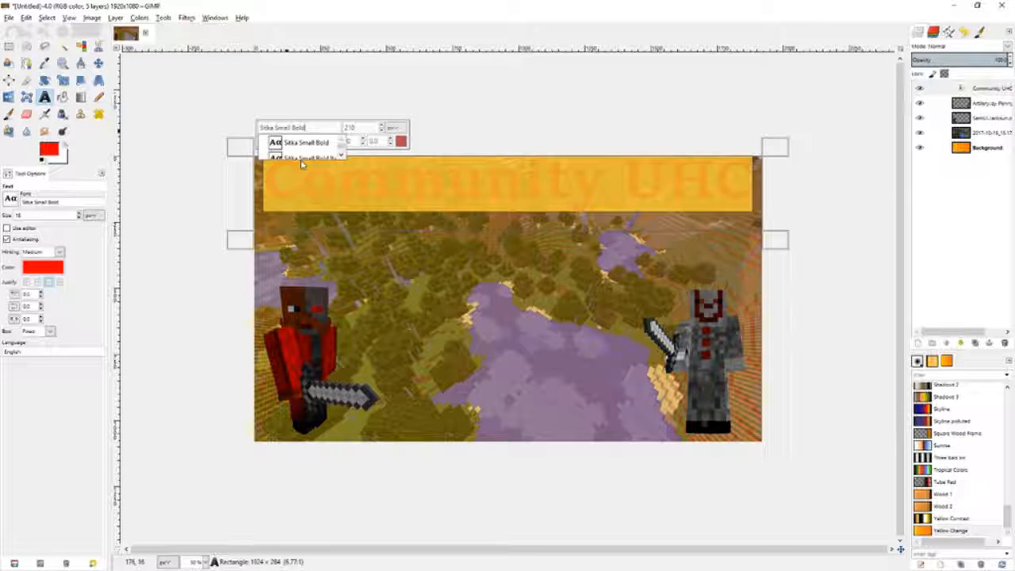
left_click(638, 186)
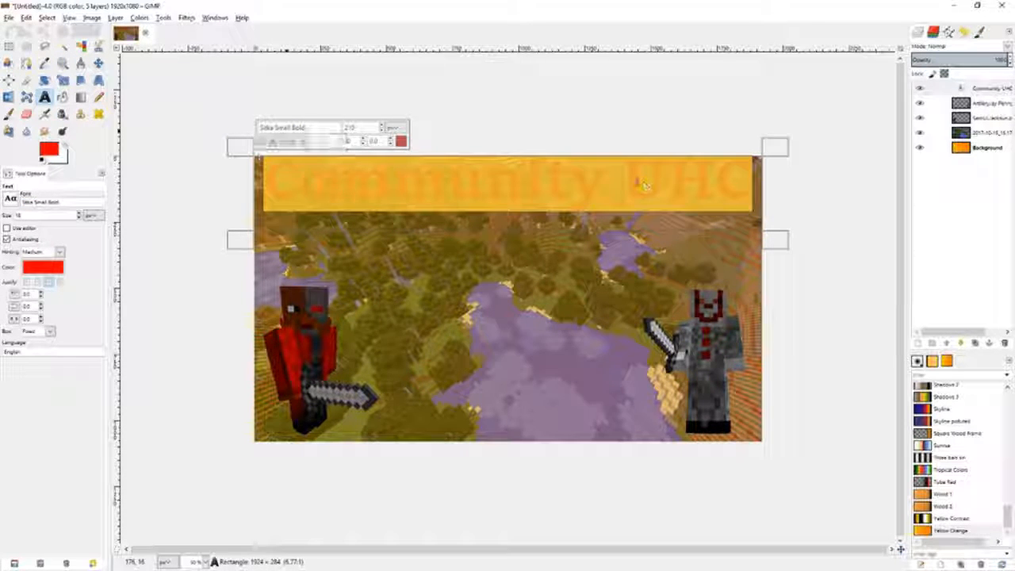
left_click(635, 189)
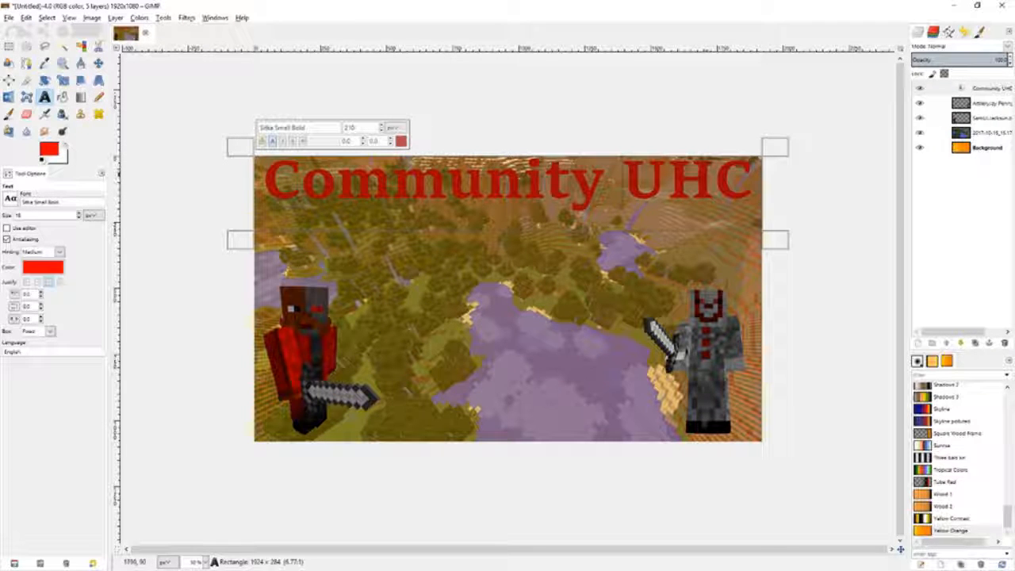
Step: Set the font of the whole Community UHC title back to Showcard Gothic
left_click_drag(309, 127, 259, 128)
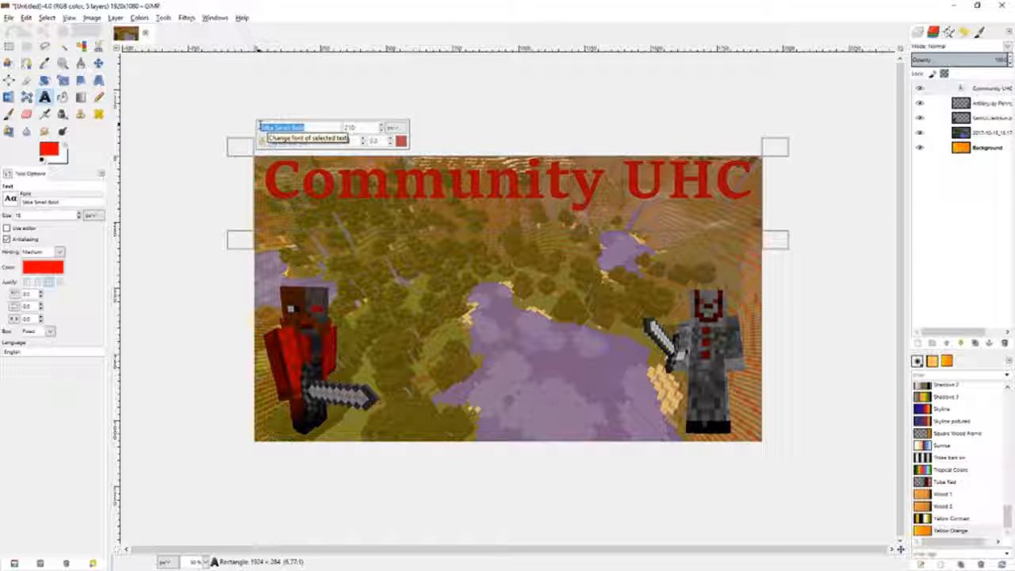
left_click_drag(751, 175, 268, 168)
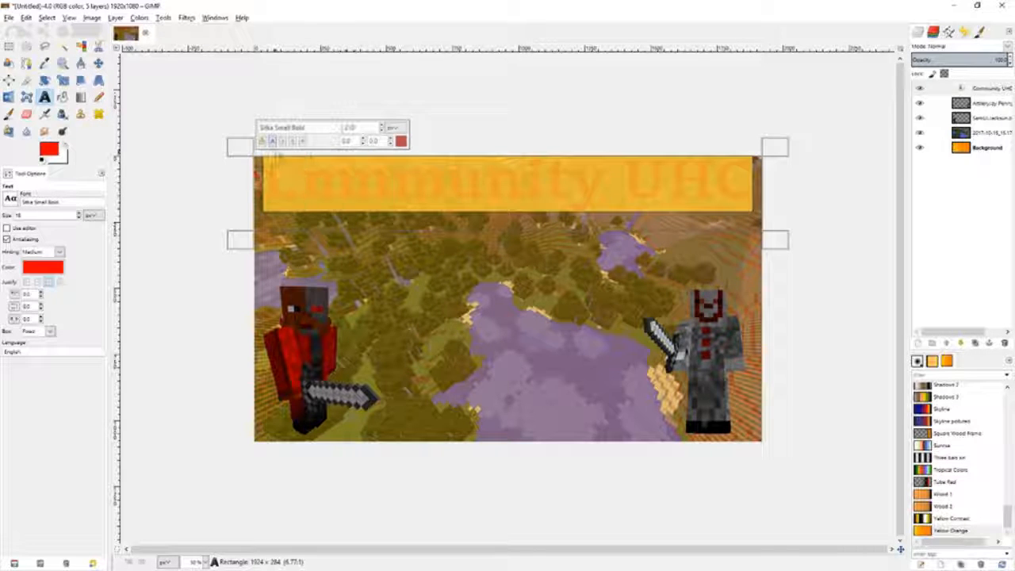
left_click_drag(308, 128, 256, 125)
type("Showcard Gothic")
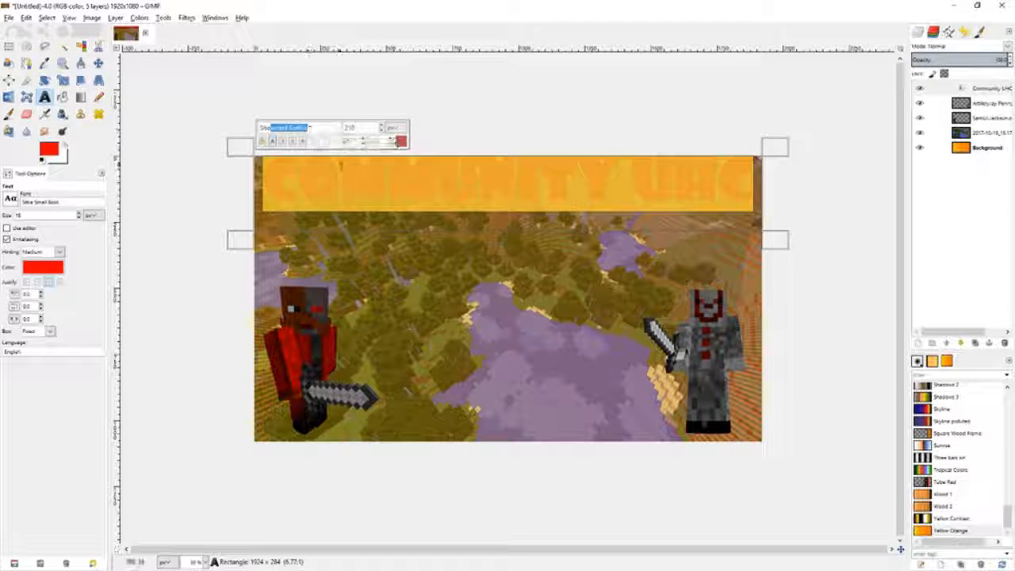
key("Return")
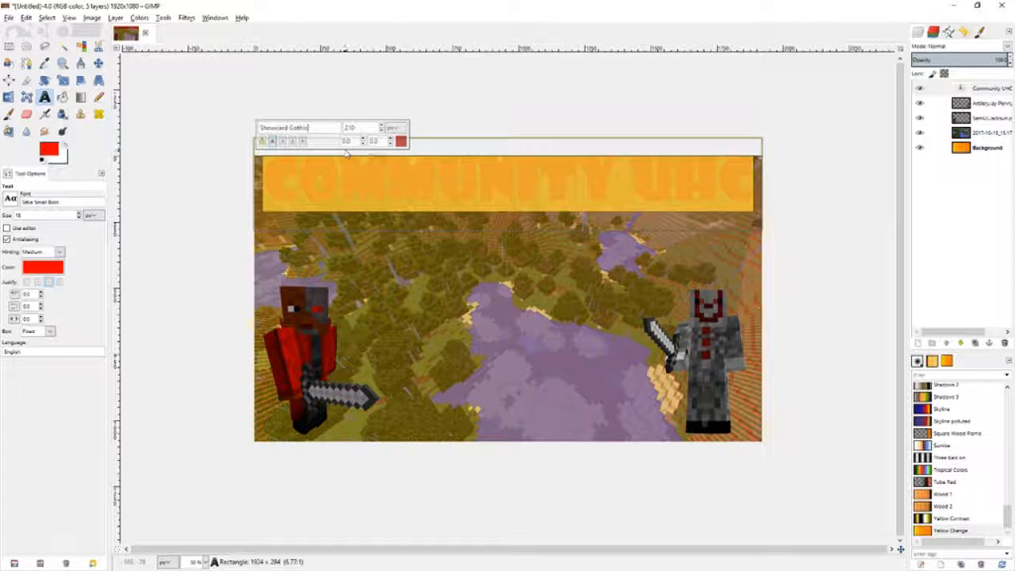
left_click(746, 185)
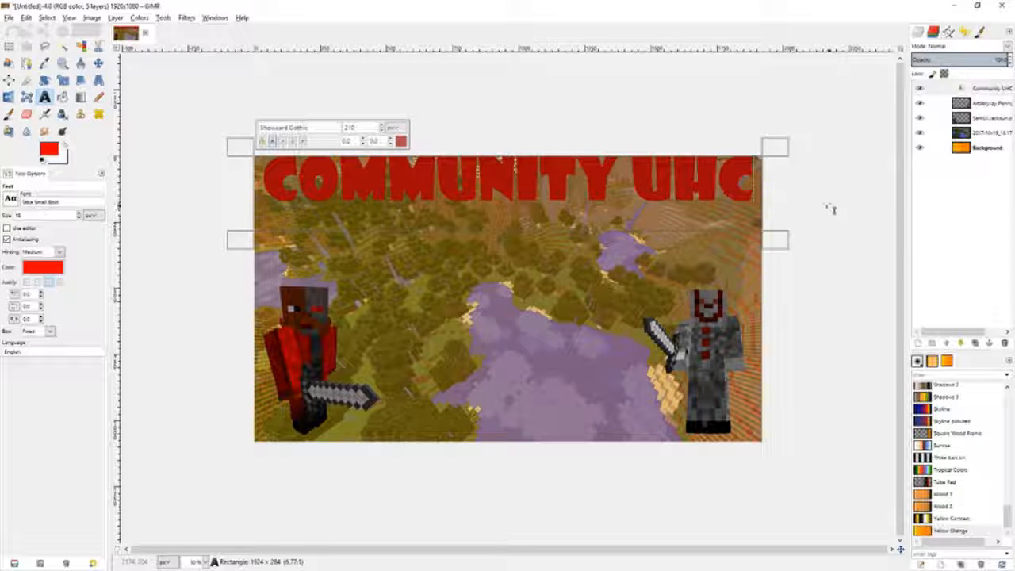
Step: Create a second blank image of 1920 × 1080 px
left_click(961, 151)
right_click(961, 151)
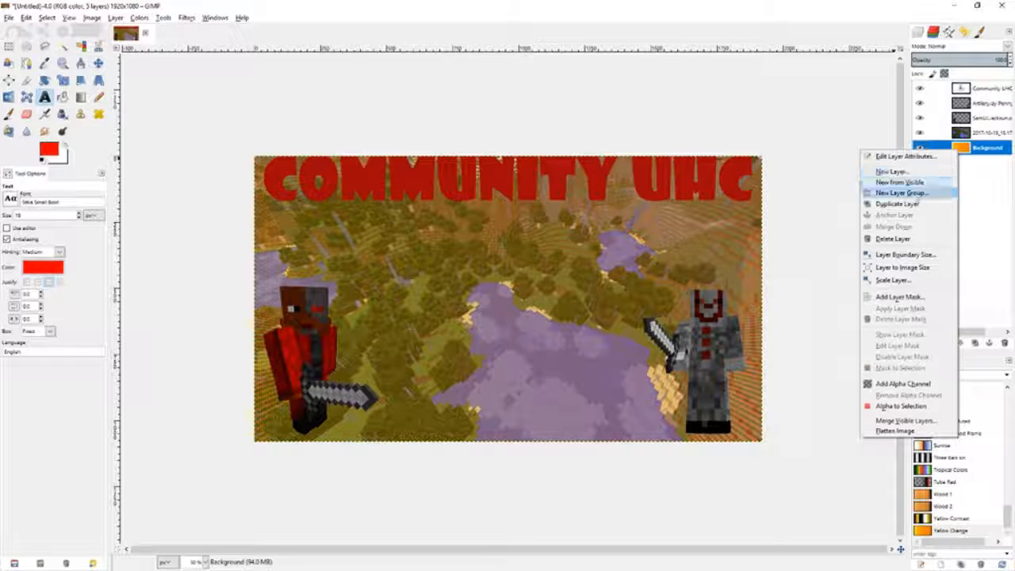
left_click(9, 17)
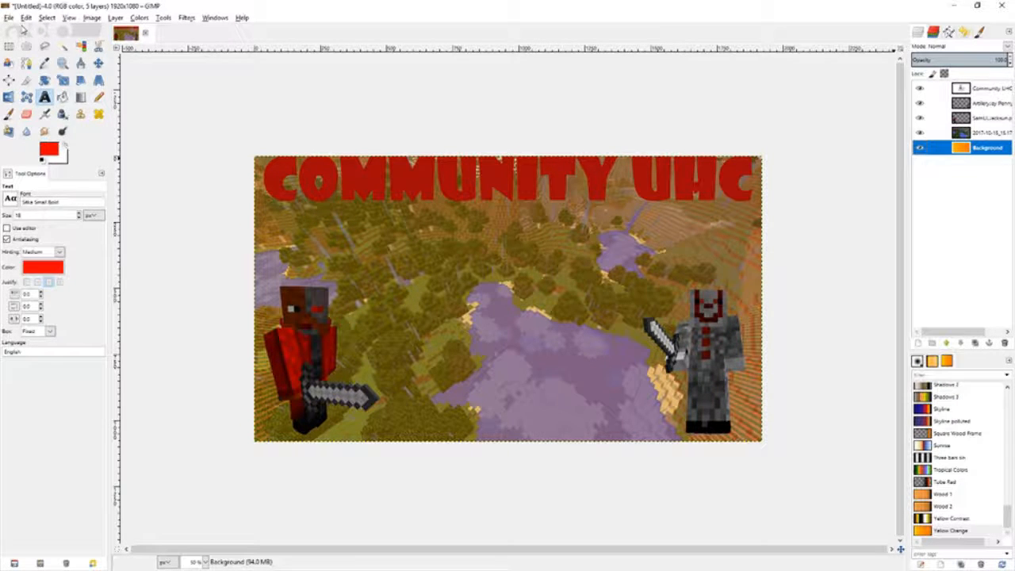
left_click(10, 18)
left_click(22, 31)
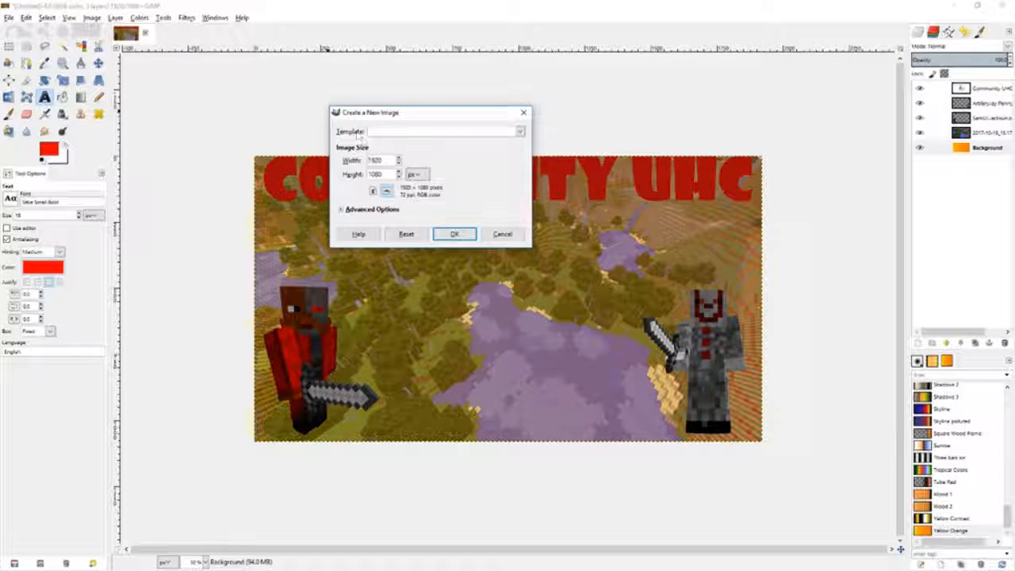
left_click(455, 235)
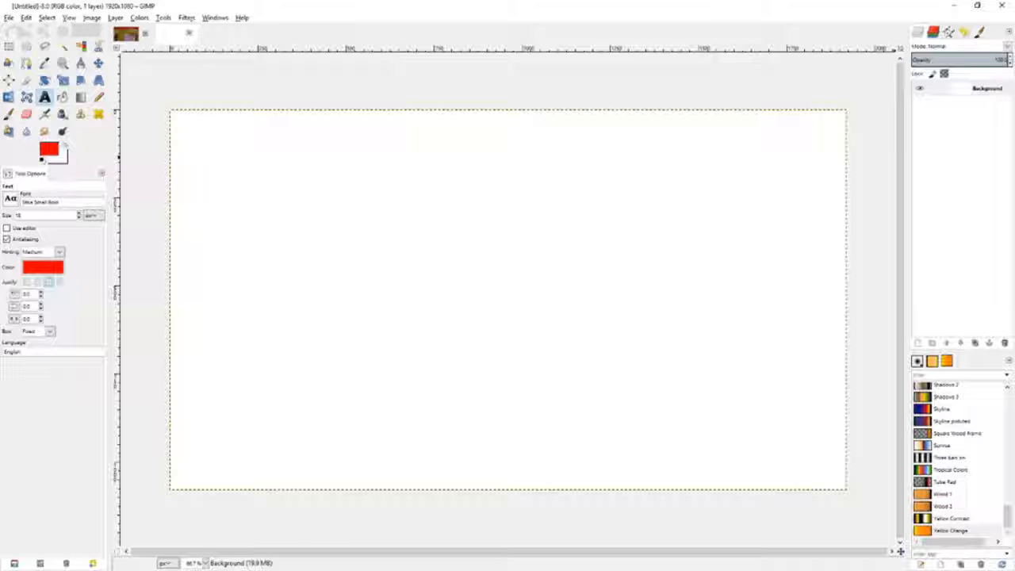
Step: Add the screenshot 2017-10-21_14.57.45.png as a layer in the new image and delete the white Background layer
left_click_drag(860, 402, 500, 359)
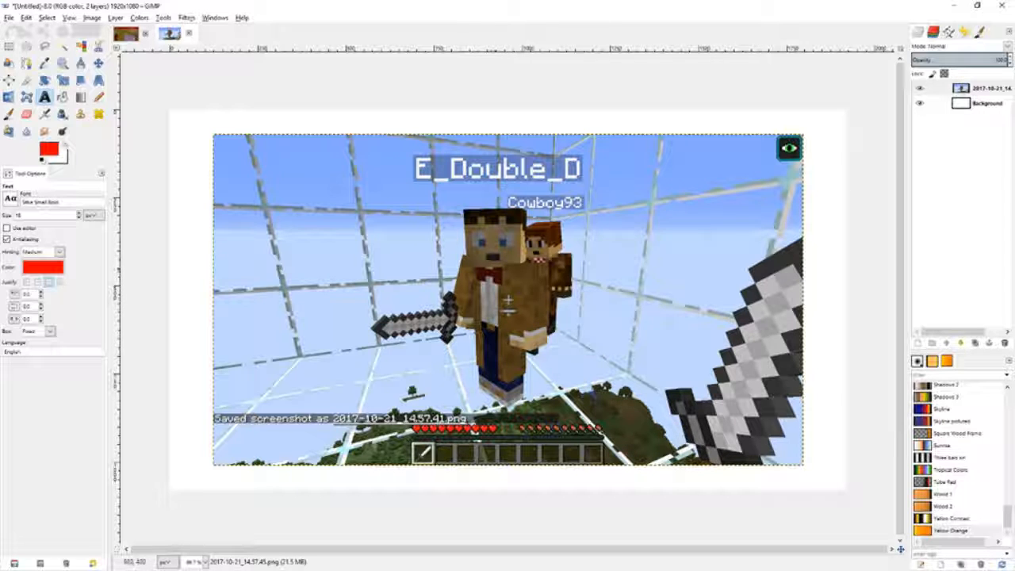
right_click(961, 104)
left_click(896, 194)
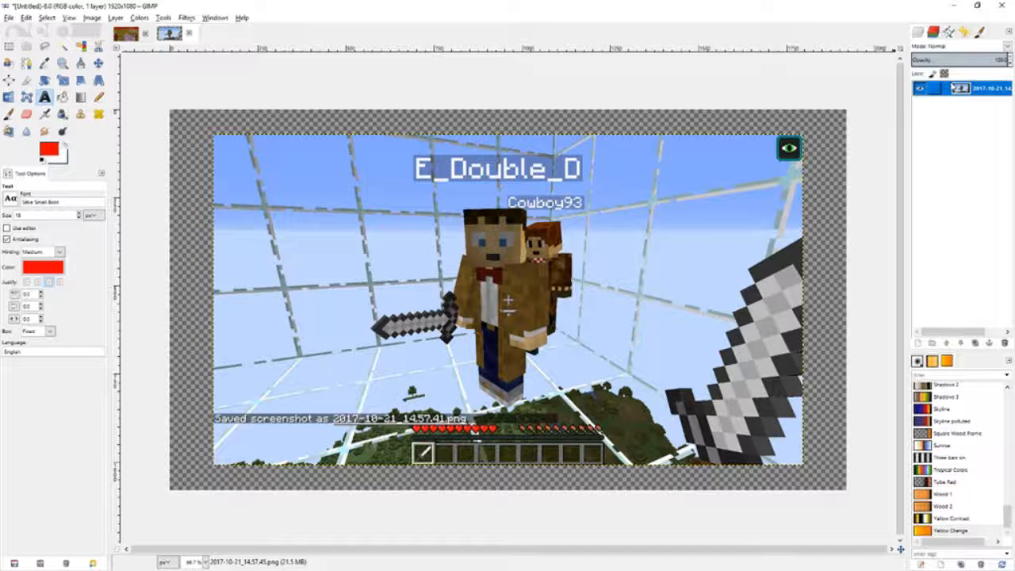
Step: Add a white (full opacity) layer mask to the screenshot layer and apply it
right_click(976, 87)
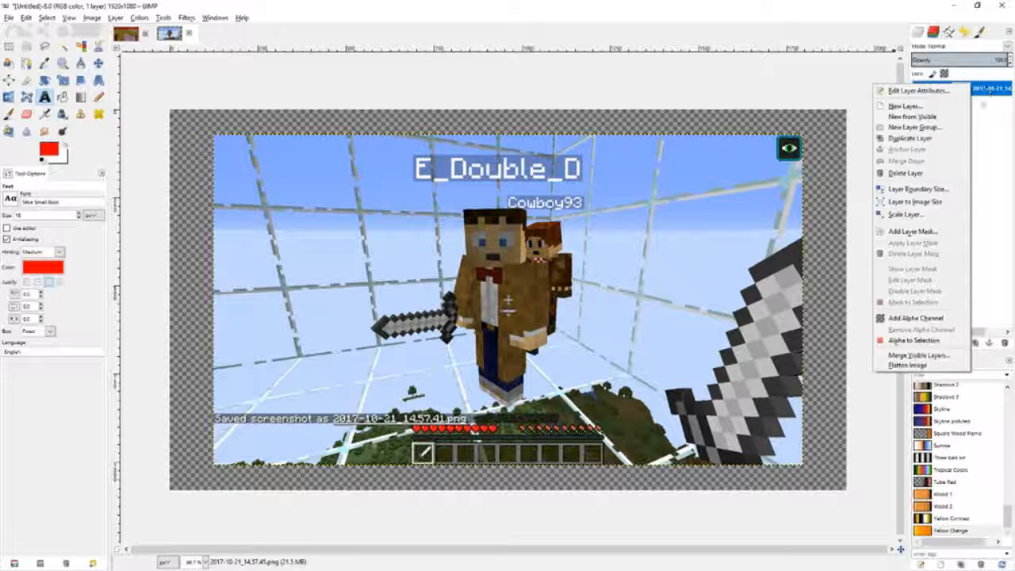
left_click(987, 91)
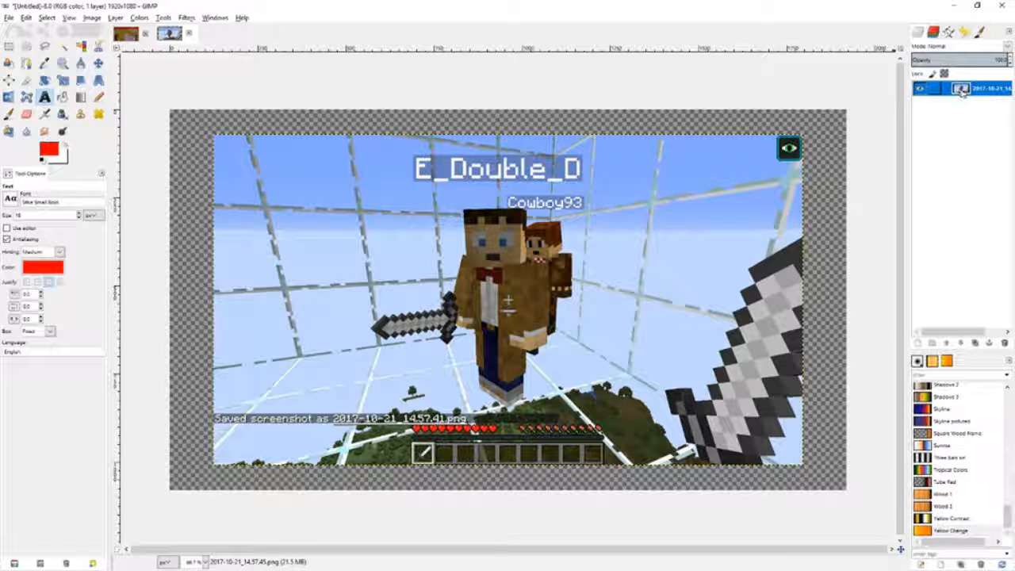
right_click(970, 89)
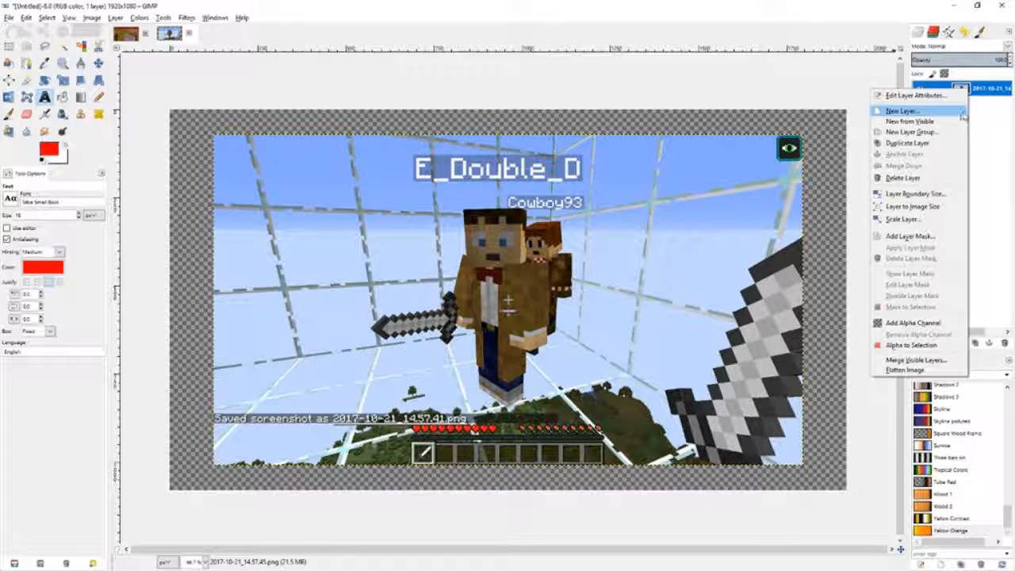
left_click(912, 236)
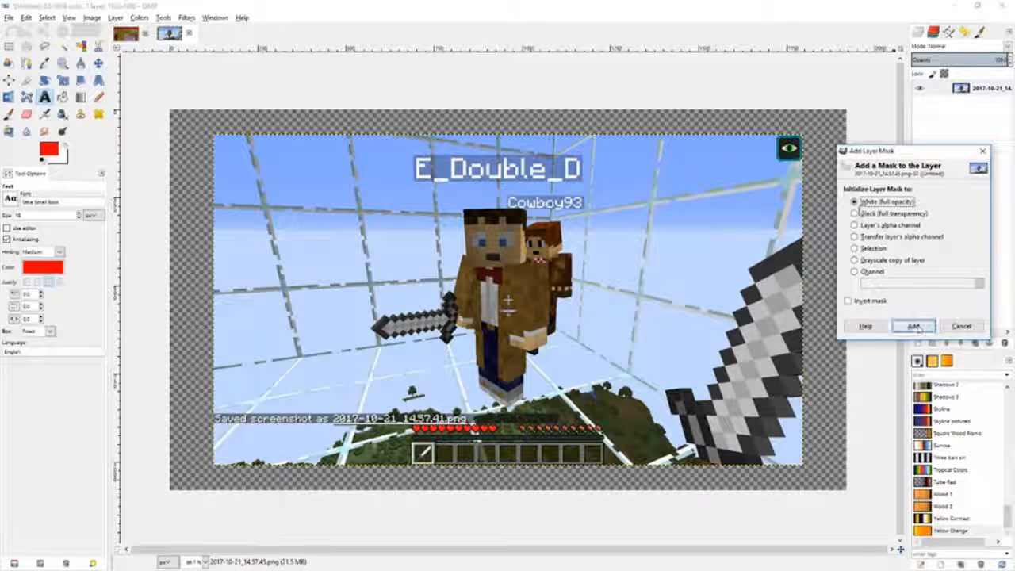
left_click(913, 326)
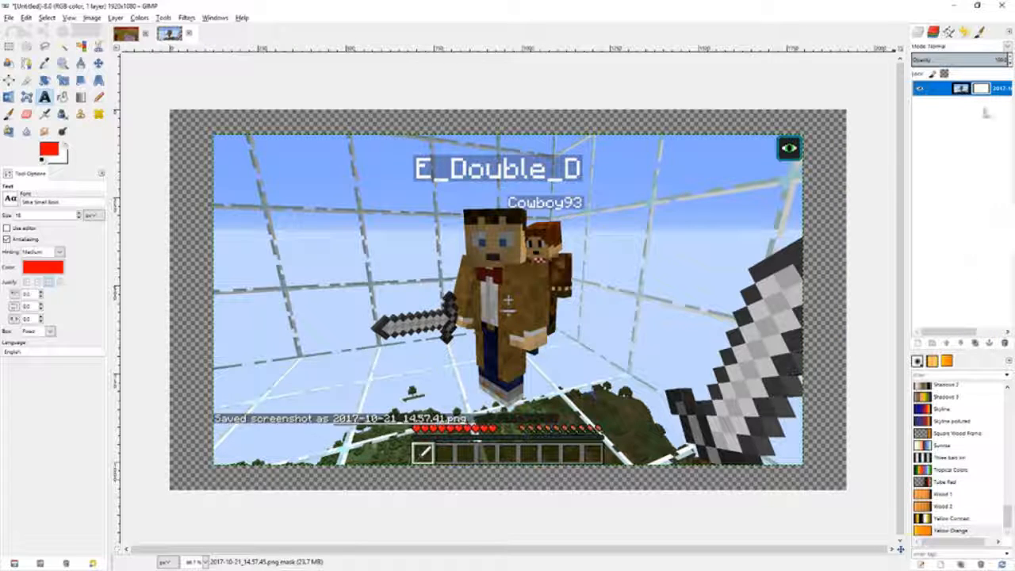
right_click(984, 95)
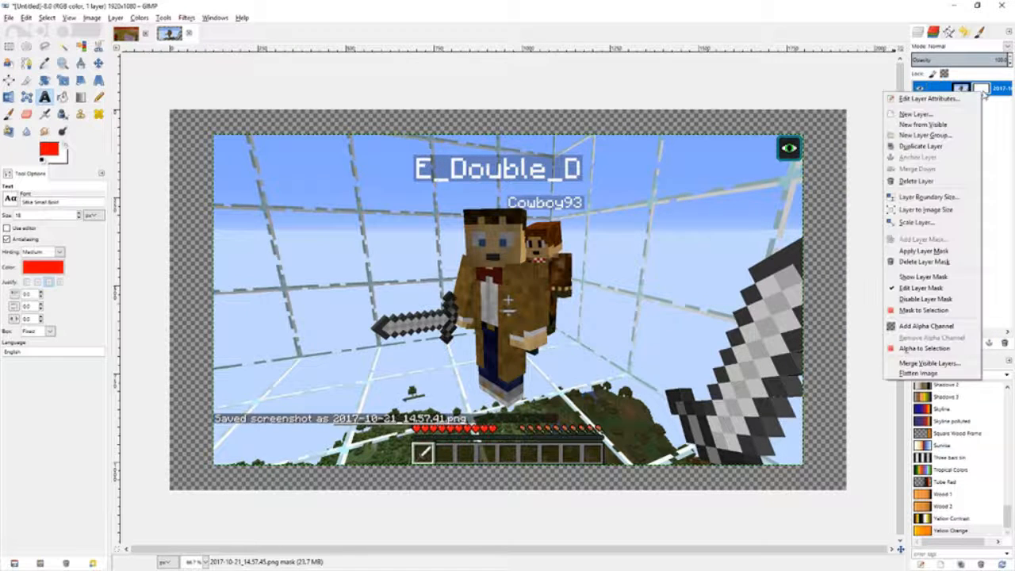
left_click(924, 250)
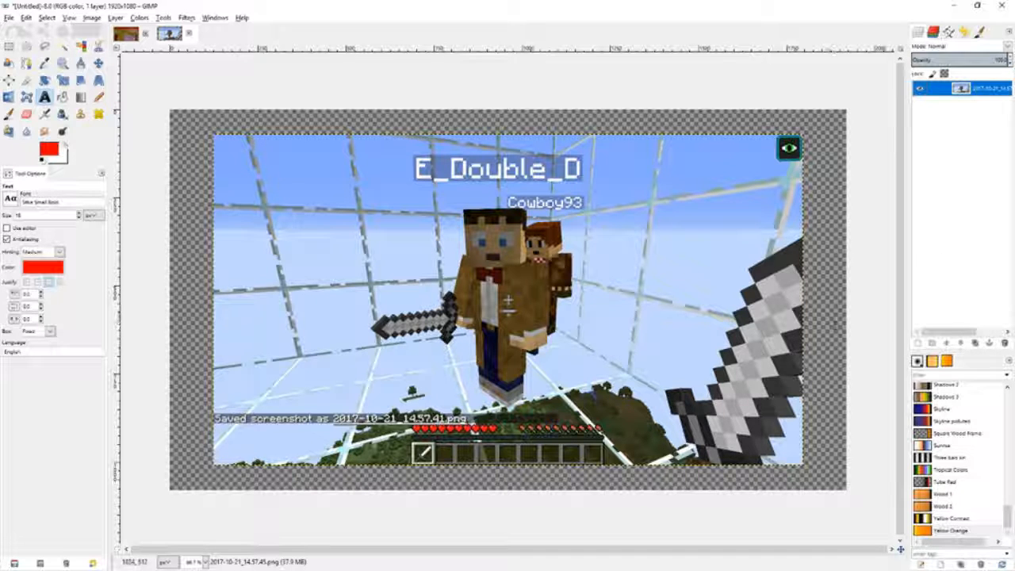
Step: Select the parts of the screenshot to either side of the two characters with Rectangle Select and delete them
left_click(8, 46)
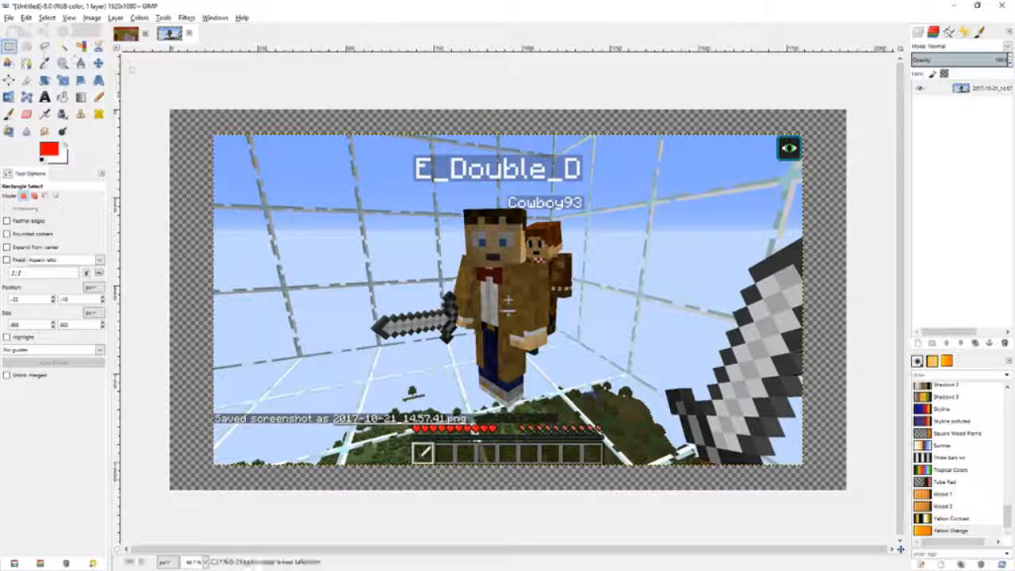
left_click_drag(594, 124, 822, 484)
left_click(738, 333)
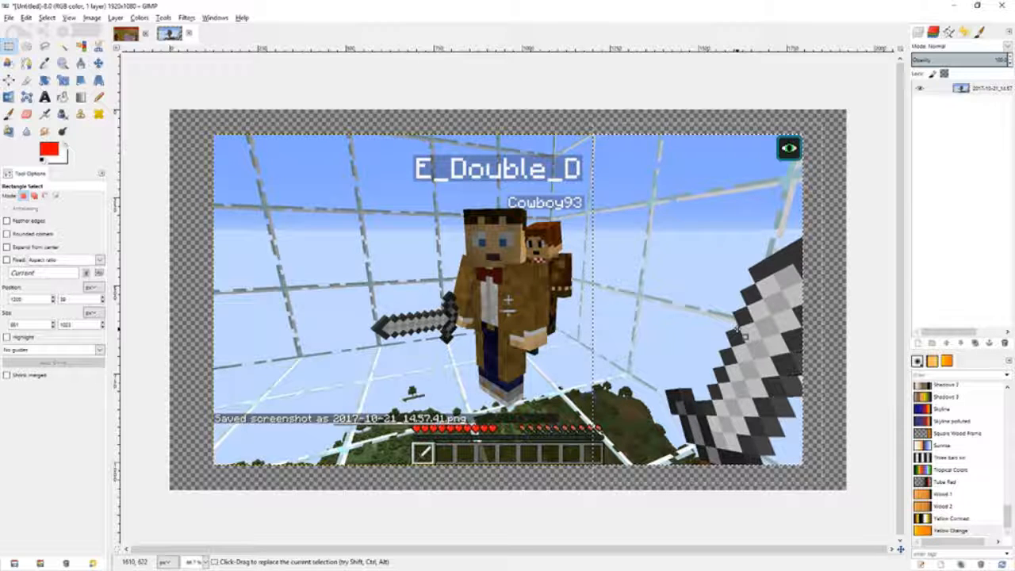
key("Delete")
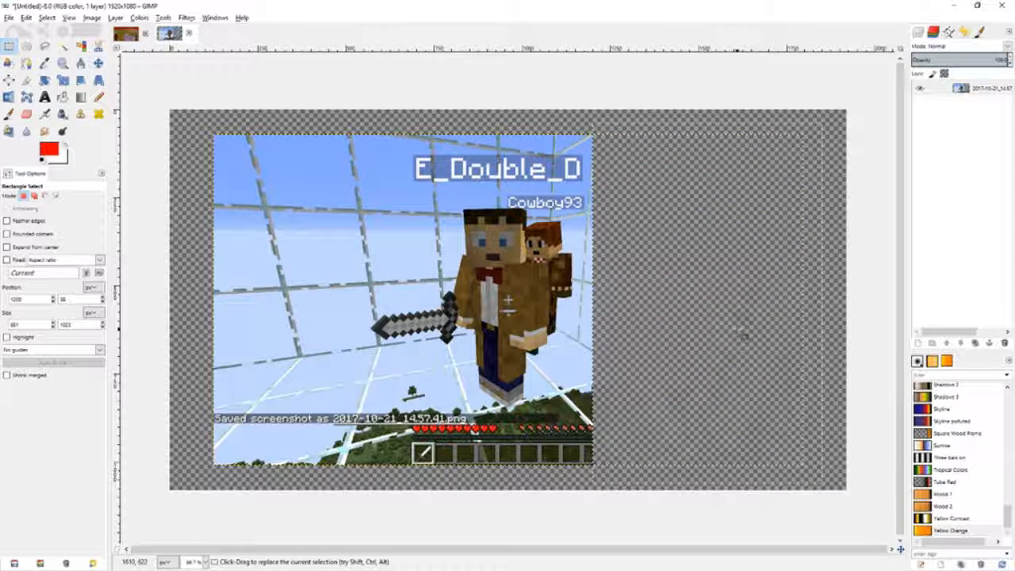
left_click_drag(361, 131, 199, 480)
key("Delete")
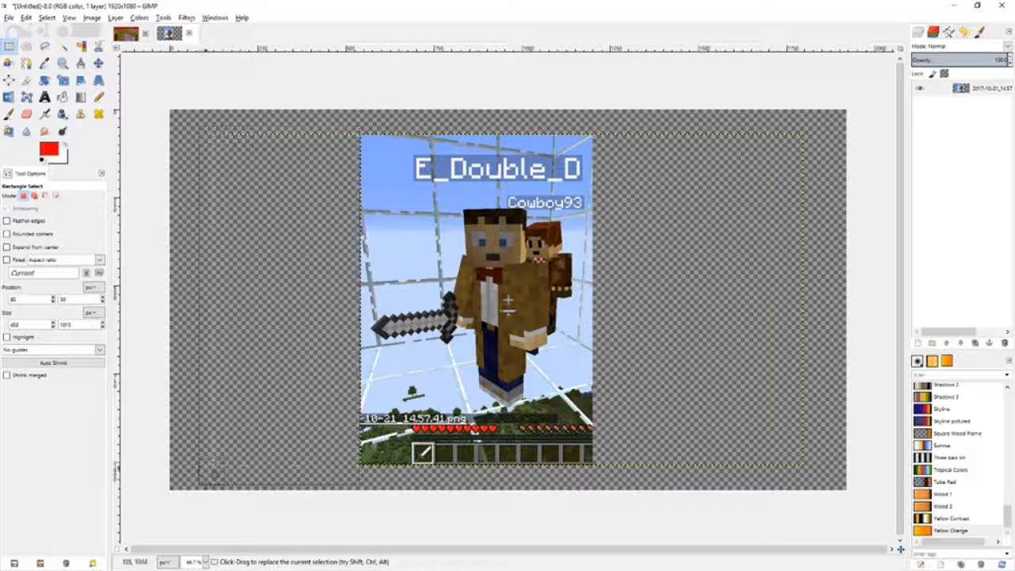
Step: Choose the Eraser with the 2. Hardness 100 brush
left_click(27, 113)
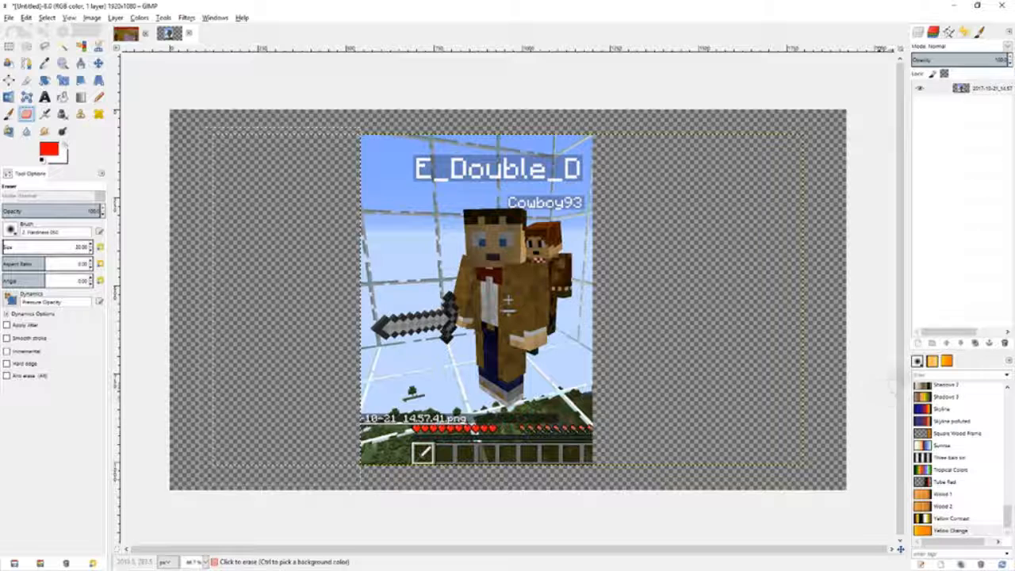
left_click(918, 361)
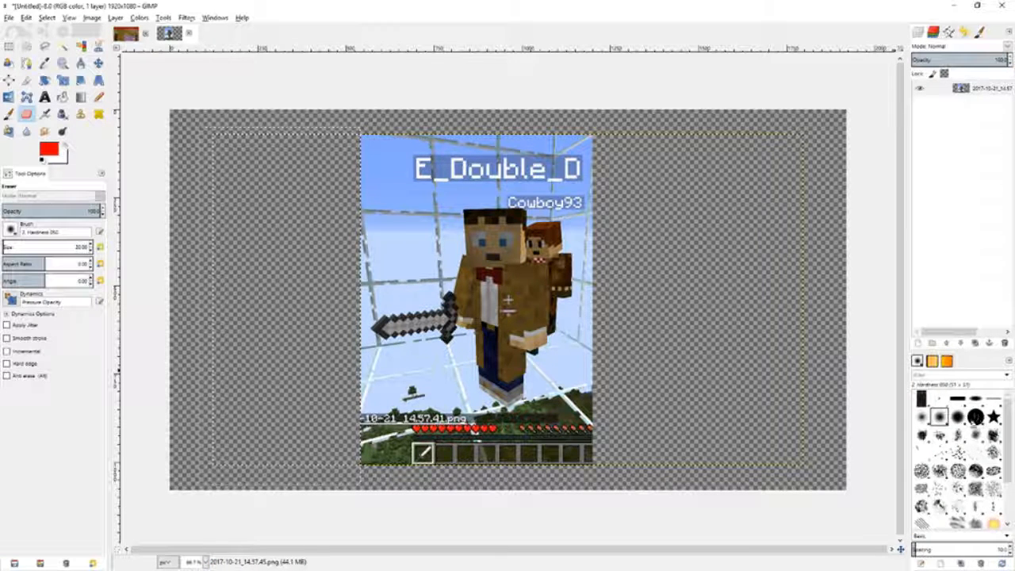
left_click(976, 416)
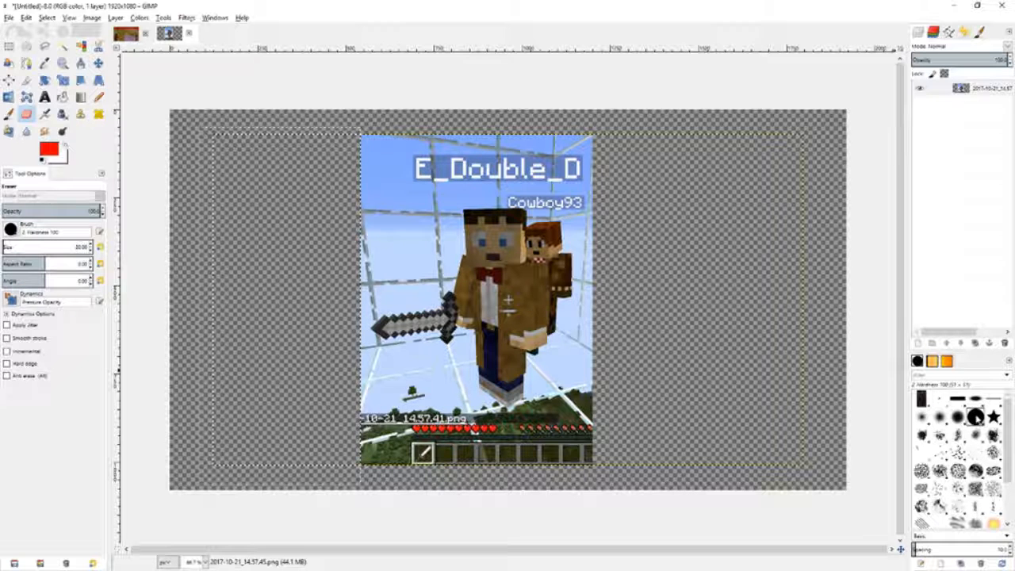
left_click(957, 399)
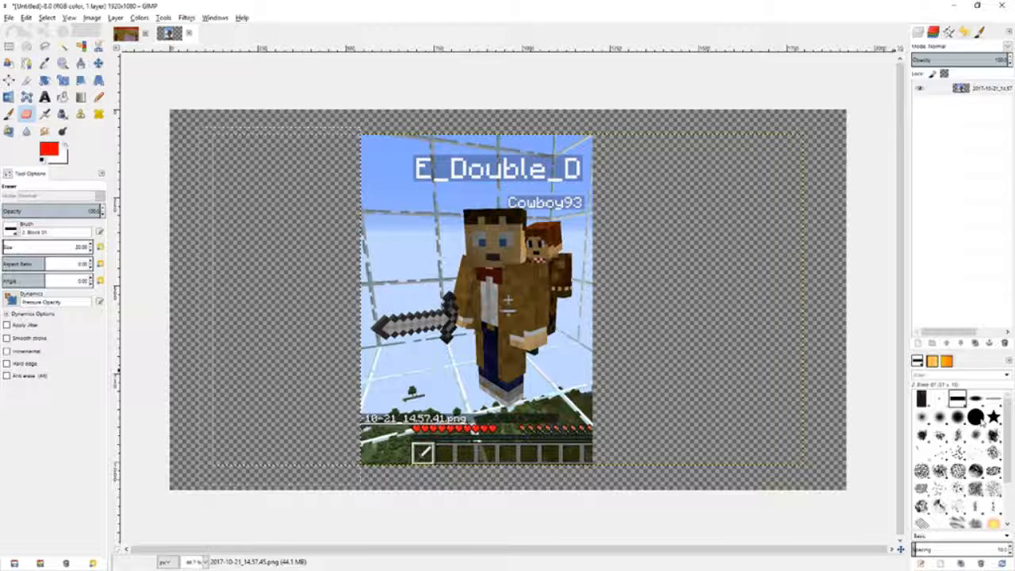
left_click(977, 418)
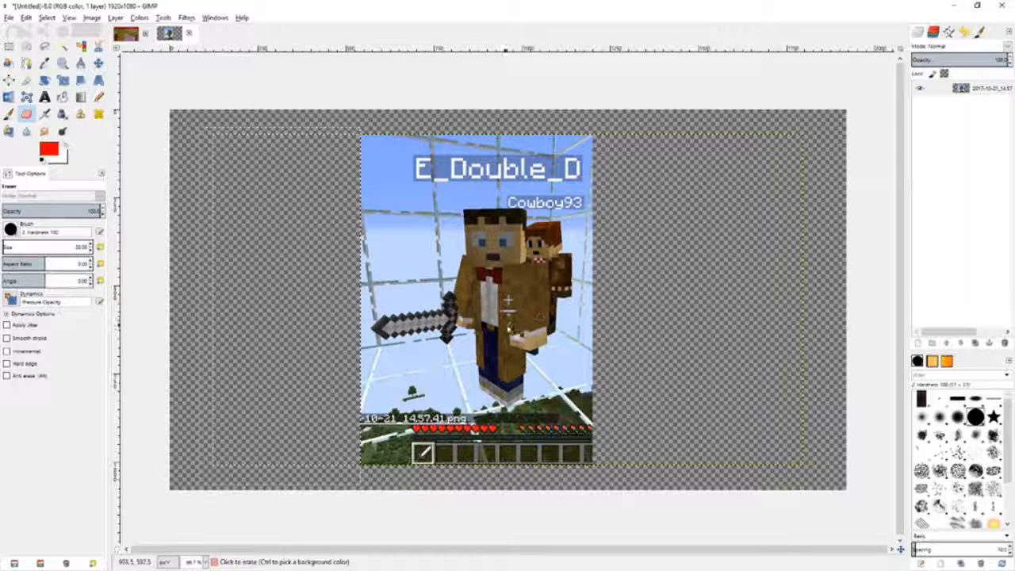
Step: Clear the active selection and erase the background below the front character's empty hand and beside the leg
scroll(508, 299, "up", 2, "ctrl")
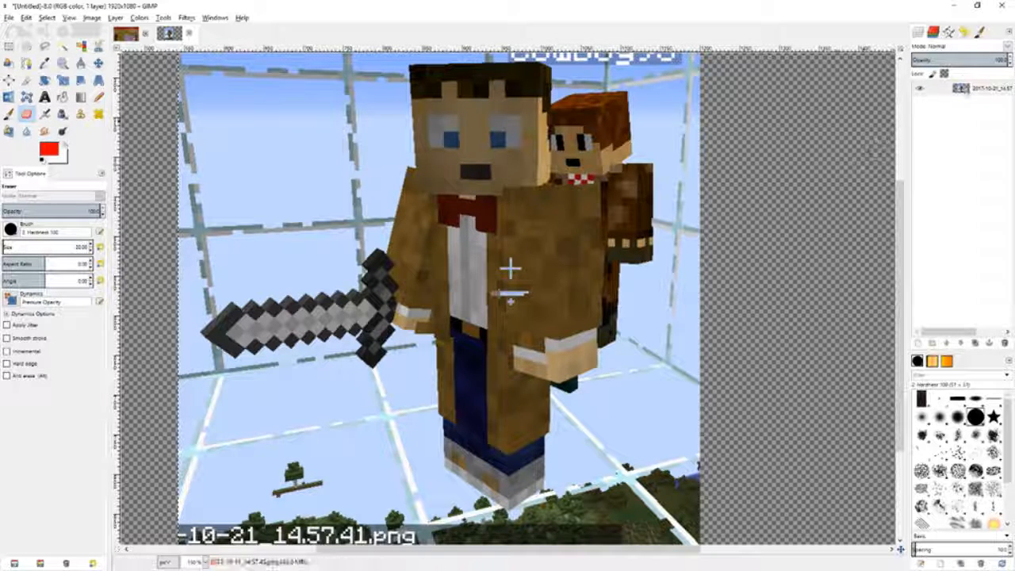
left_click(963, 89)
left_click(565, 403)
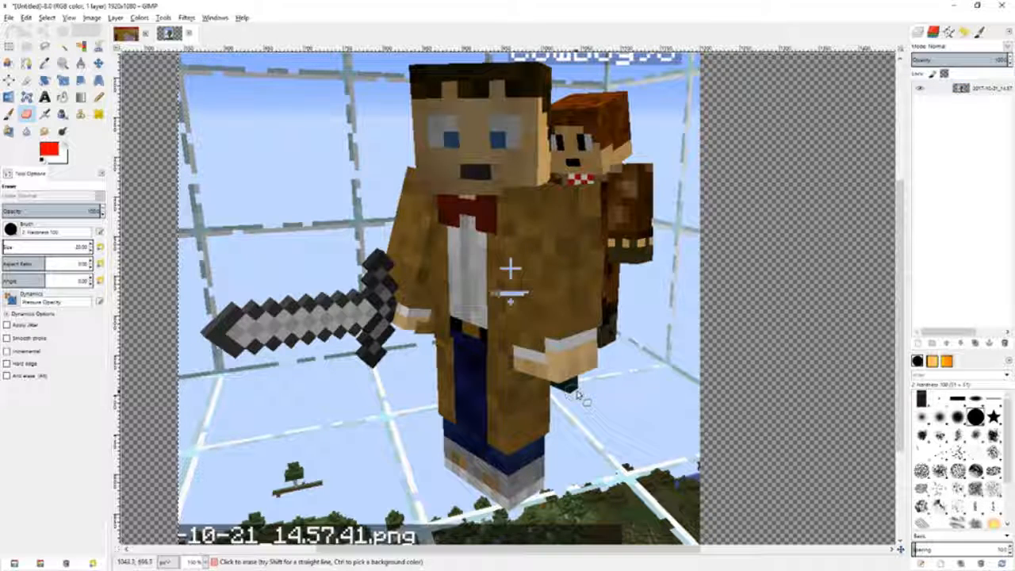
left_click(48, 18)
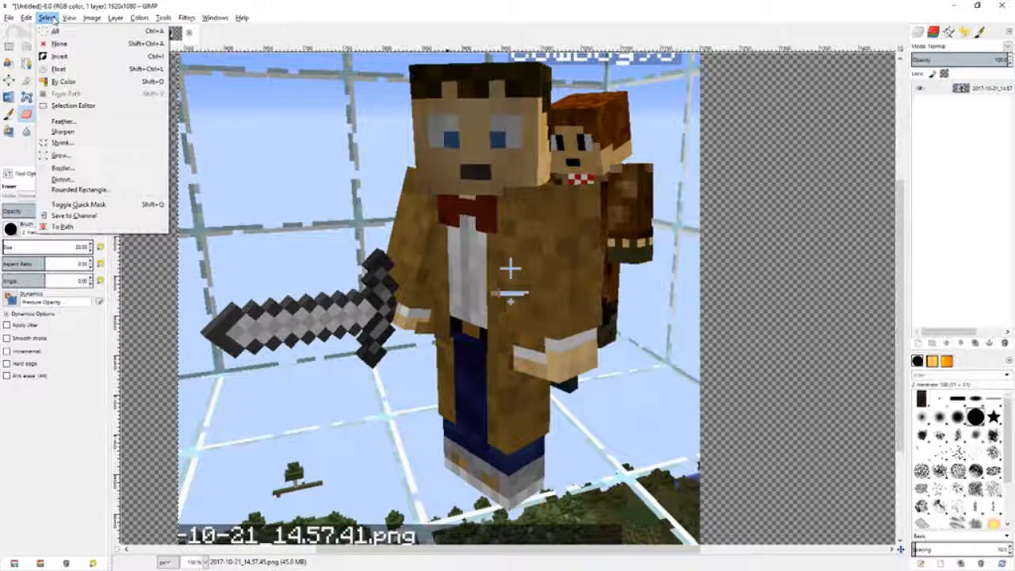
left_click(59, 43)
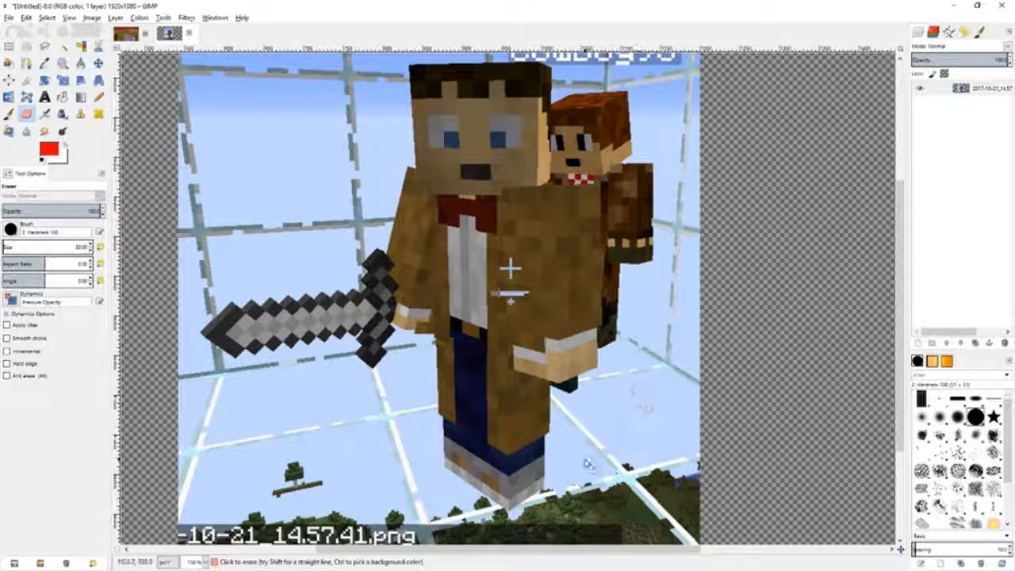
left_click_drag(619, 437, 584, 457)
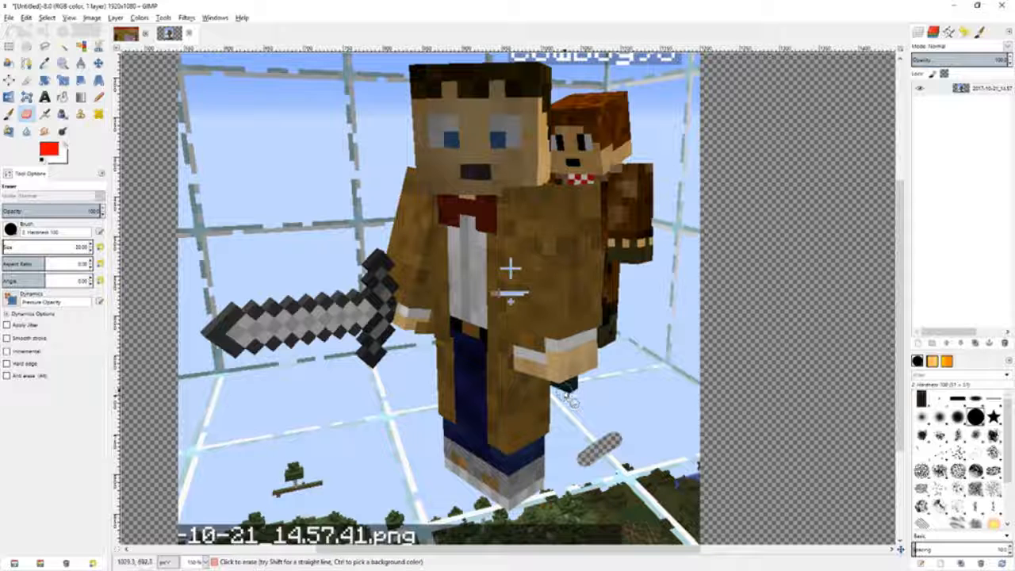
left_click_drag(566, 390, 604, 379)
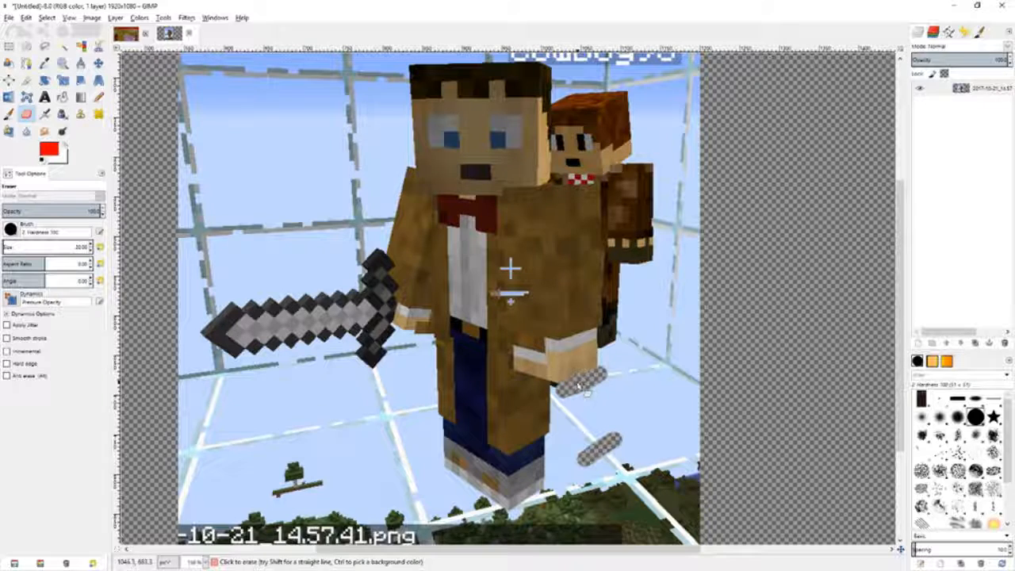
left_click_drag(560, 396, 553, 497)
Step: Enlarge the Eraser to about 209 px and remove the large background areas all around the characters
left_click(19, 245)
mouse_move(673, 519)
left_mouse_down()
mouse_move(676, 463)
mouse_move(639, 492)
left_mouse_up()
left_click_drag(702, 95, 712, 344)
scroll(713, 346, "up", 5)
left_click_drag(714, 163, 155, 145)
mouse_move(289, 171)
left_mouse_down()
mouse_move(654, 242)
mouse_move(303, 201)
mouse_move(194, 365)
left_mouse_up()
scroll(190, 361, "down", 5)
mouse_move(189, 311)
left_mouse_down()
mouse_move(312, 366)
mouse_move(410, 474)
mouse_move(208, 448)
left_mouse_up()
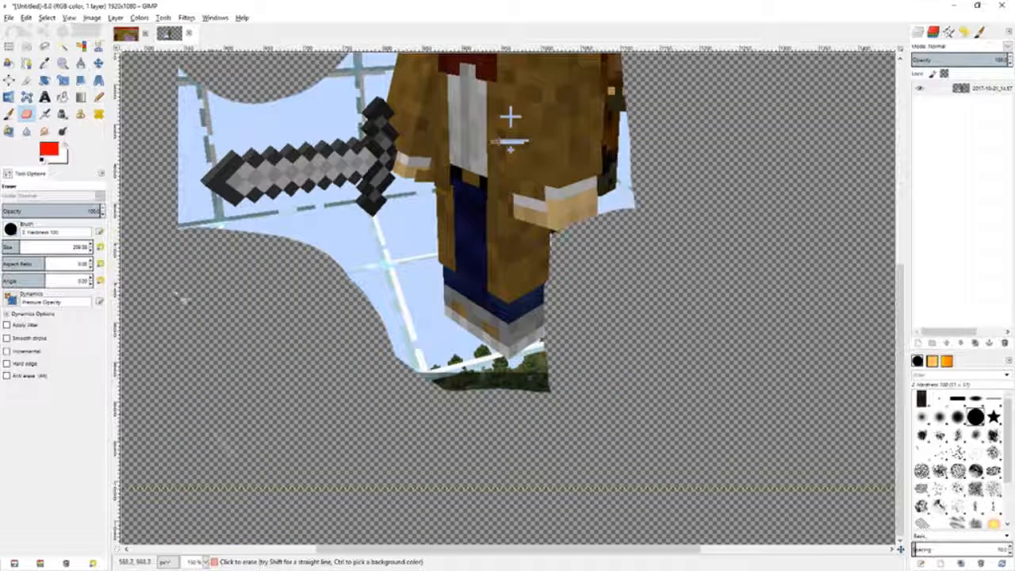
left_click(181, 277)
left_click(165, 89)
Step: Reduce the eraser size and erase the background around the shoes, beside the leg and below the sword
left_click(9, 245)
mouse_move(420, 341)
left_mouse_down()
mouse_move(497, 391)
mouse_move(548, 402)
mouse_move(537, 391)
mouse_move(557, 369)
left_mouse_up()
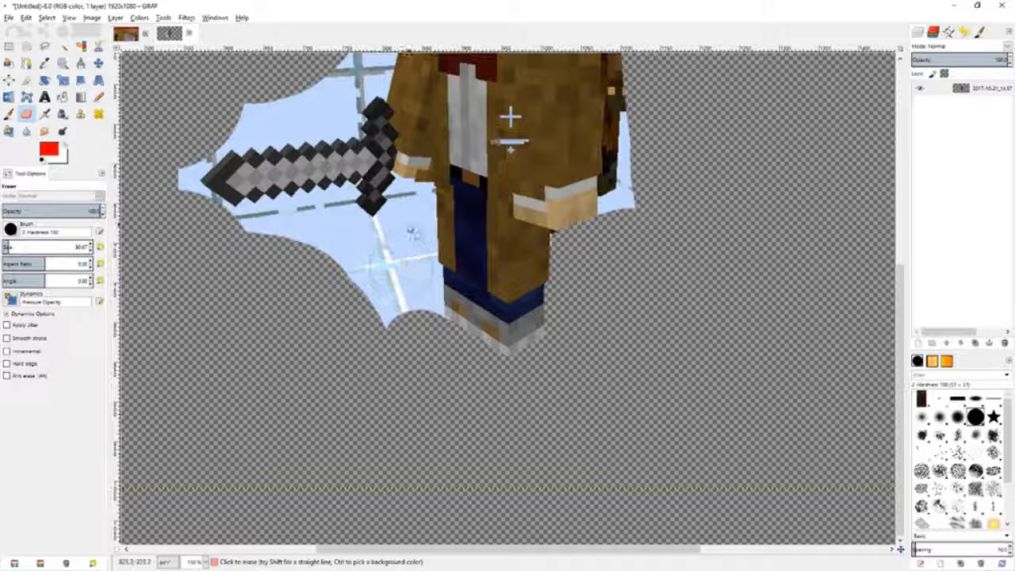
mouse_move(406, 228)
left_mouse_down()
mouse_move(412, 283)
mouse_move(394, 246)
mouse_move(418, 318)
mouse_move(418, 287)
left_mouse_up()
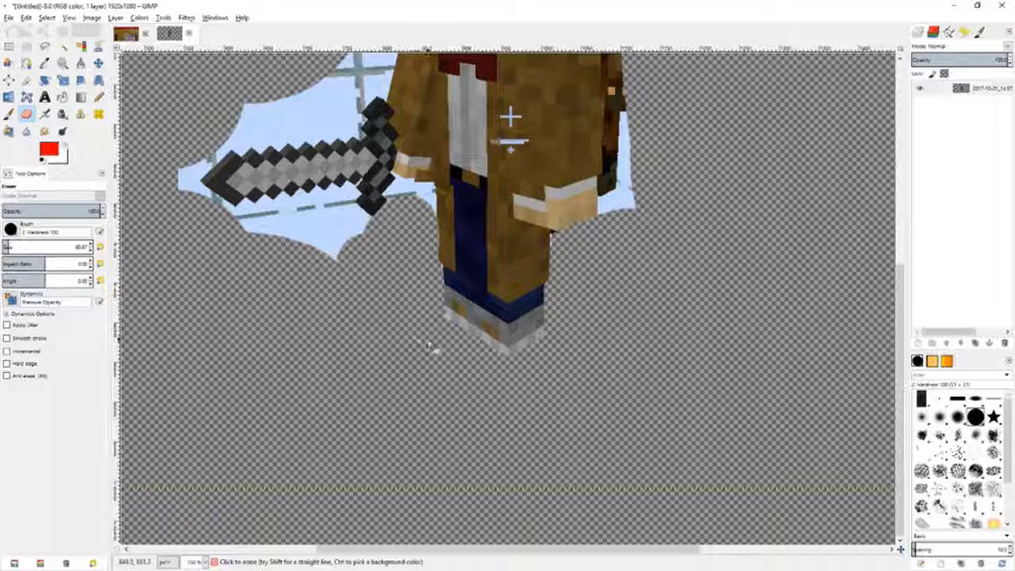
mouse_move(358, 245)
left_mouse_down()
mouse_move(175, 210)
mouse_move(176, 195)
mouse_move(203, 230)
mouse_move(282, 221)
mouse_move(305, 204)
mouse_move(314, 216)
mouse_move(320, 199)
mouse_move(341, 203)
mouse_move(338, 195)
mouse_move(399, 204)
mouse_move(418, 189)
mouse_move(436, 210)
left_mouse_up()
Step: Set the Eraser to a very small size and erase the sky along the sword's upper edge
left_click(4, 246)
double_click(83, 247)
type("8")
key("Return")
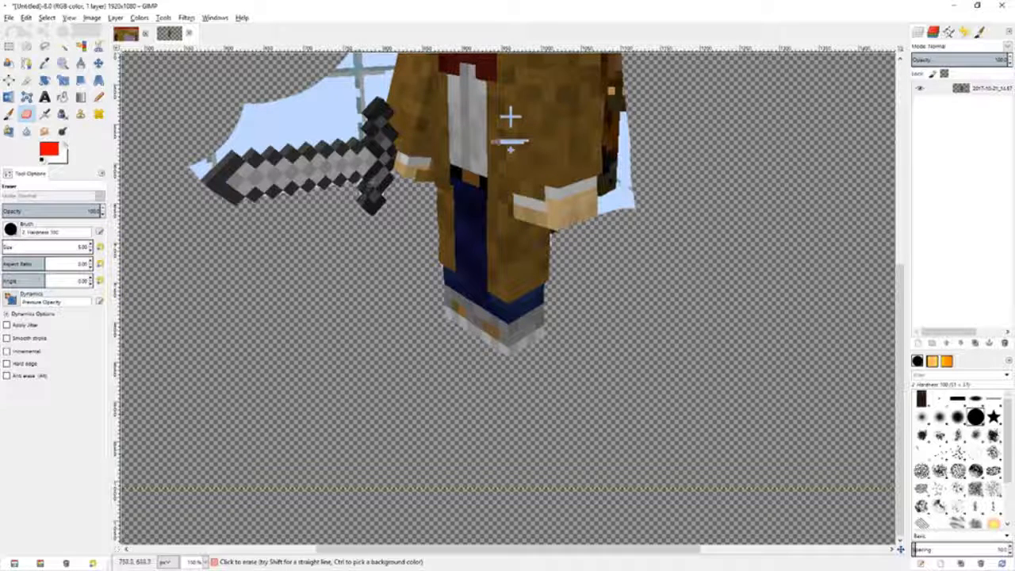
mouse_move(385, 105)
left_mouse_down()
mouse_move(370, 123)
mouse_move(360, 119)
mouse_move(368, 149)
mouse_move(361, 123)
mouse_move(386, 99)
mouse_move(355, 148)
mouse_move(349, 141)
mouse_move(353, 151)
mouse_move(331, 142)
mouse_move(240, 151)
left_mouse_up()
Step: Enlarge the Eraser and remove the leftover sky above the sword and the second character behind the front one
left_click(6, 246)
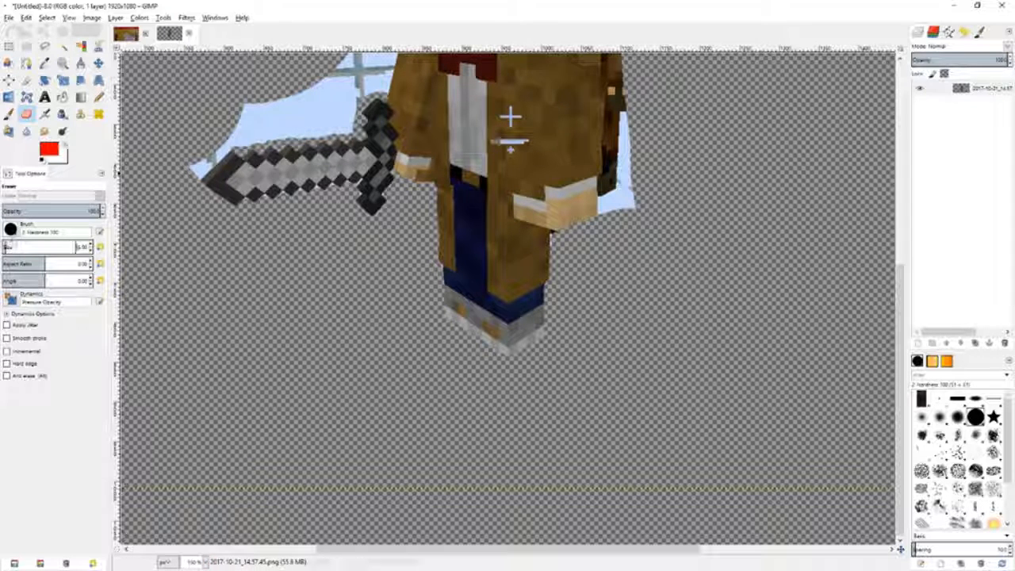
mouse_move(341, 123)
left_mouse_down()
mouse_move(249, 134)
mouse_move(265, 111)
mouse_move(340, 106)
mouse_move(209, 162)
left_mouse_up()
scroll(375, 235, "up", 5)
mouse_move(621, 285)
left_mouse_down()
mouse_move(636, 480)
mouse_move(599, 456)
left_mouse_up()
mouse_move(583, 162)
left_mouse_down()
mouse_move(571, 182)
mouse_move(573, 269)
mouse_move(603, 242)
mouse_move(551, 147)
mouse_move(535, 152)
left_mouse_up()
Step: Erase the sky above the head and beside the face and sword arm, cleaning the neck corner with a smaller eraser
left_click_drag(404, 149, 552, 147)
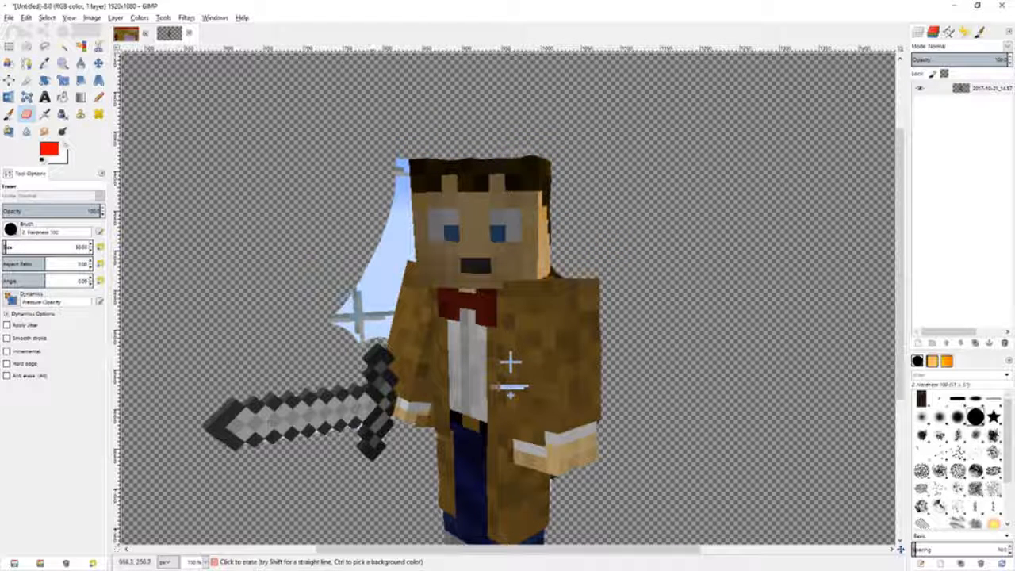
key("ctrl+z")
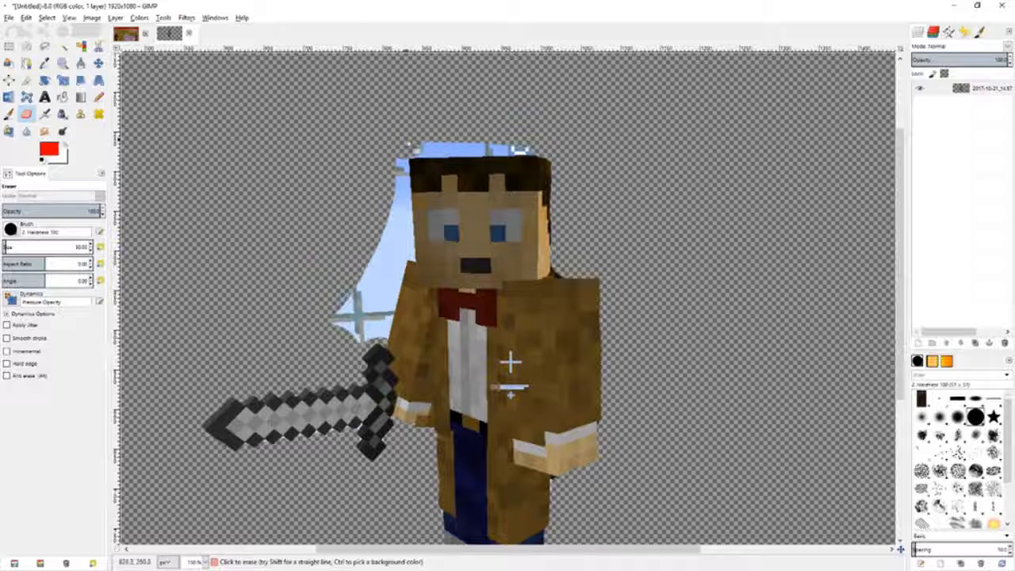
left_click_drag(406, 149, 530, 147)
mouse_move(398, 252)
left_mouse_down()
mouse_move(402, 199)
mouse_move(389, 164)
left_mouse_up()
mouse_move(373, 327)
left_mouse_down()
mouse_move(370, 319)
mouse_move(379, 334)
mouse_move(379, 295)
mouse_move(399, 266)
mouse_move(344, 317)
left_mouse_up()
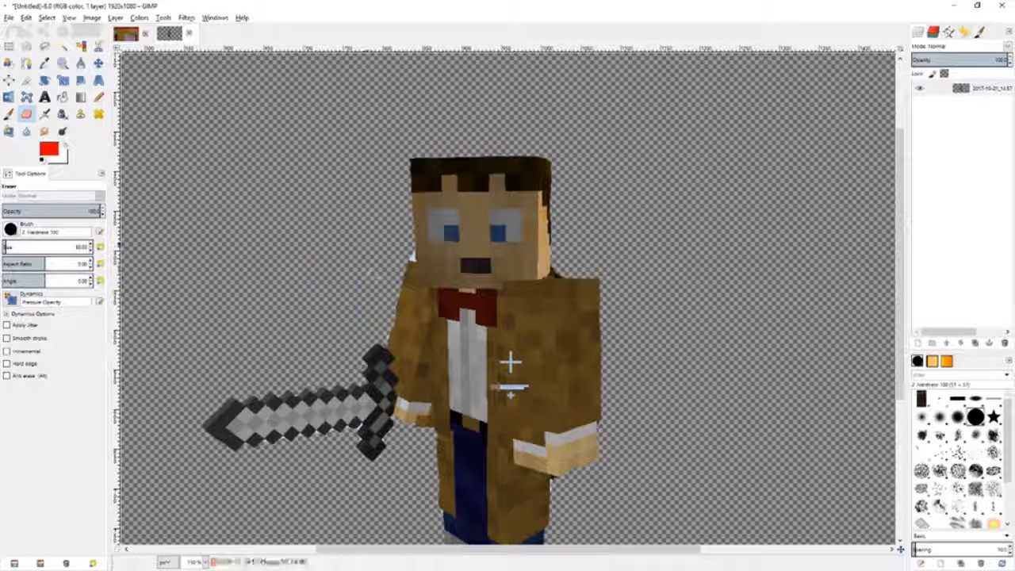
left_click(91, 249)
left_click_drag(411, 258, 419, 265)
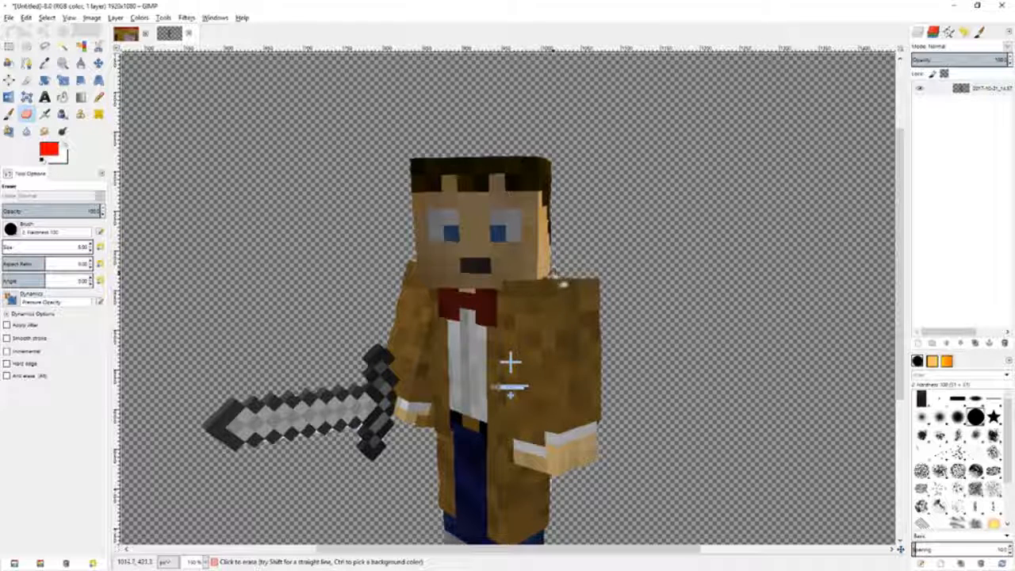
Step: Add a new layer beneath the cut-out character and fill it with a horizontal linear Yellow Orange gradient
key("minus")
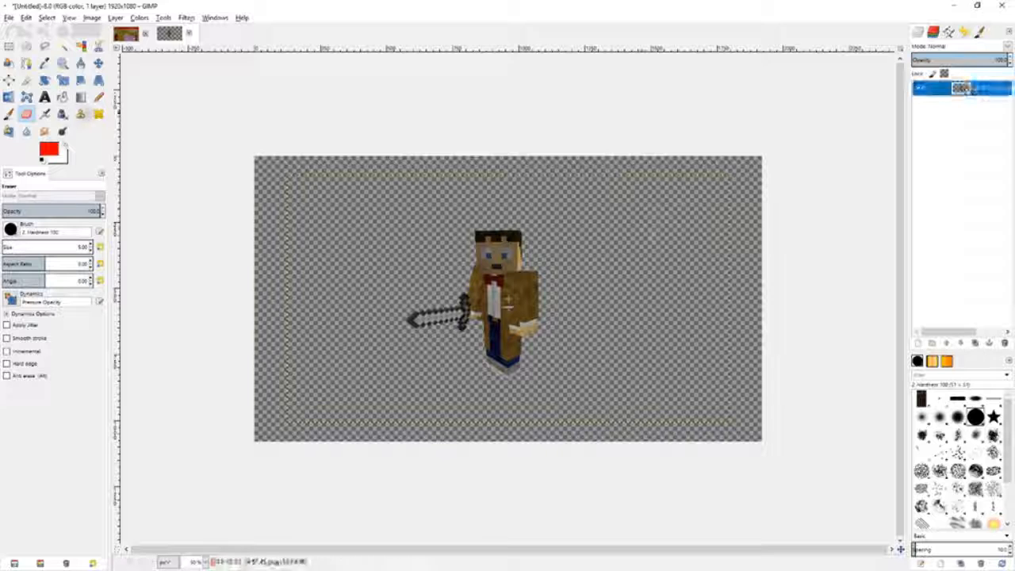
left_click(80, 96)
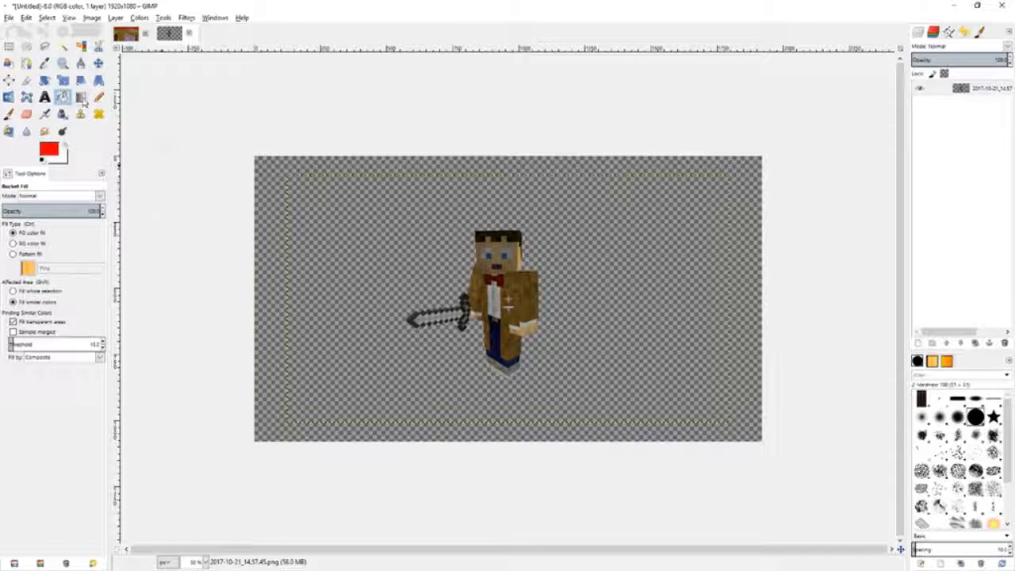
right_click(957, 118)
left_click(910, 140)
left_click(909, 222)
left_click_drag(963, 89, 962, 111)
left_click_drag(195, 294, 812, 283)
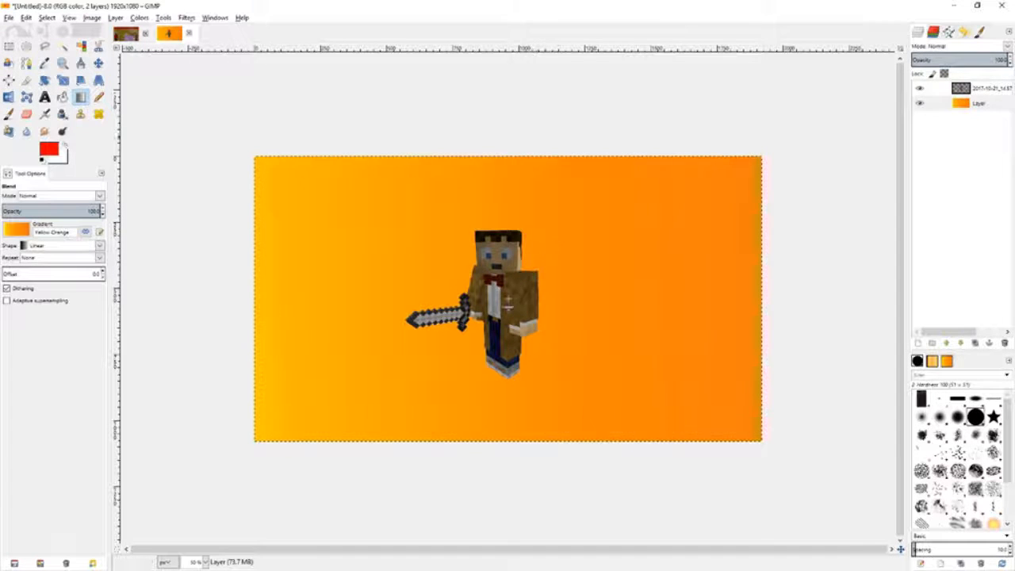
Step: Examine the cut-out character's edges against the gradient for leftover background
left_click(976, 88)
scroll(479, 333, "up", 5)
key("shift+e")
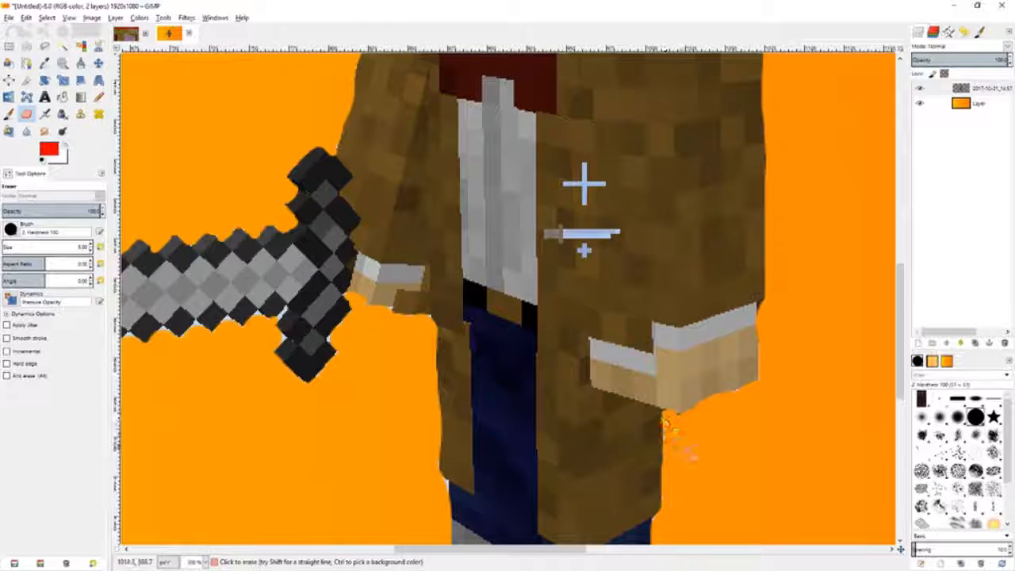
scroll(584, 184, "down", 8)
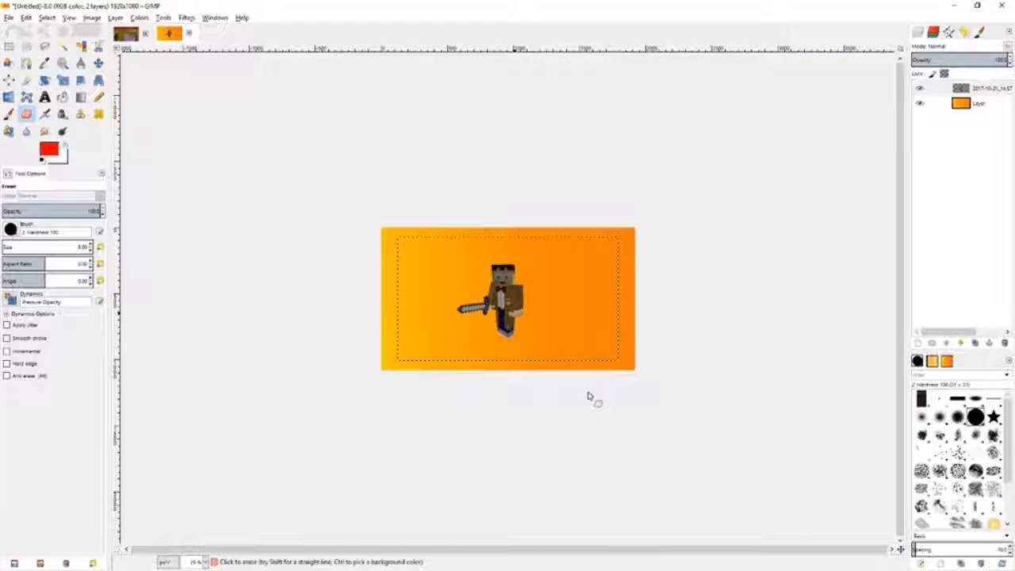
scroll(587, 390, "down", 1)
left_click(972, 104)
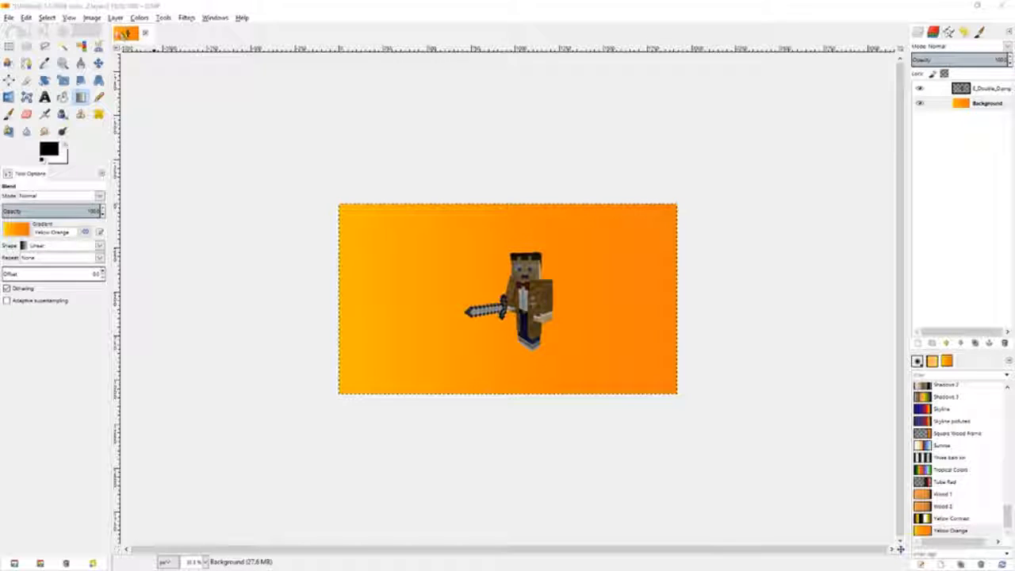
Step: Scale the whole image down to 960 x 540 pixels with Cubic interpolation
left_click(92, 17)
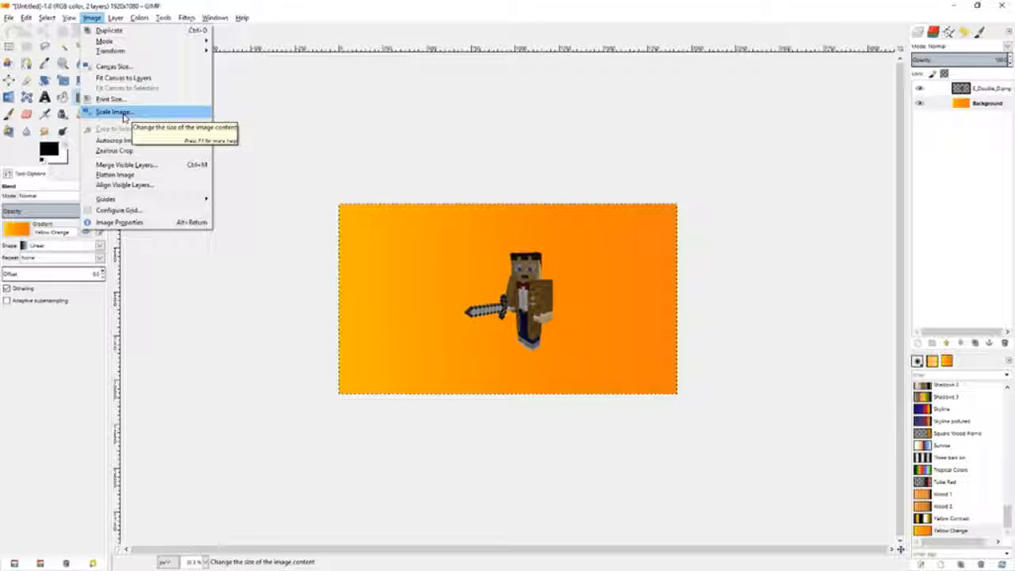
left_click(115, 111)
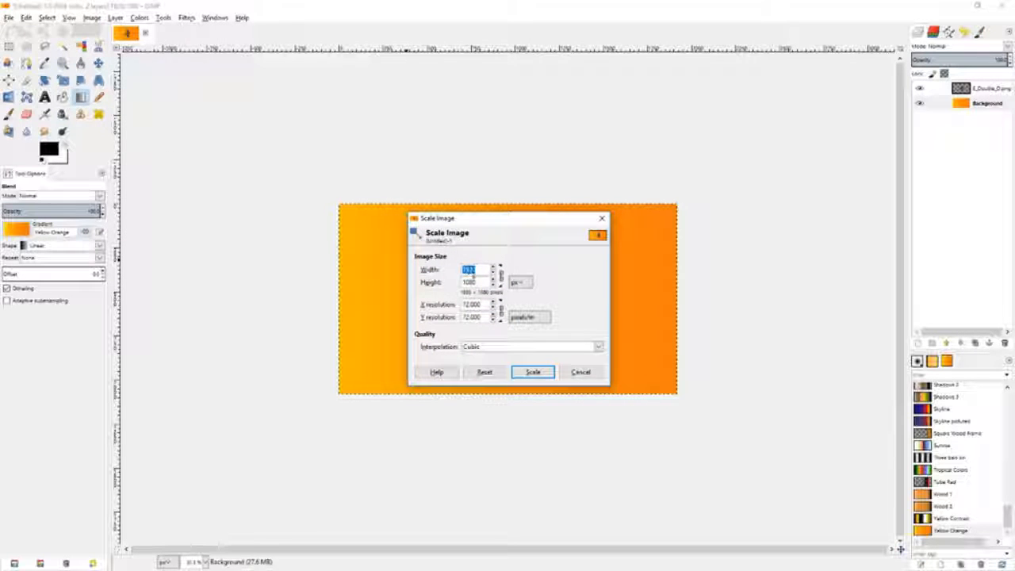
double_click(480, 283)
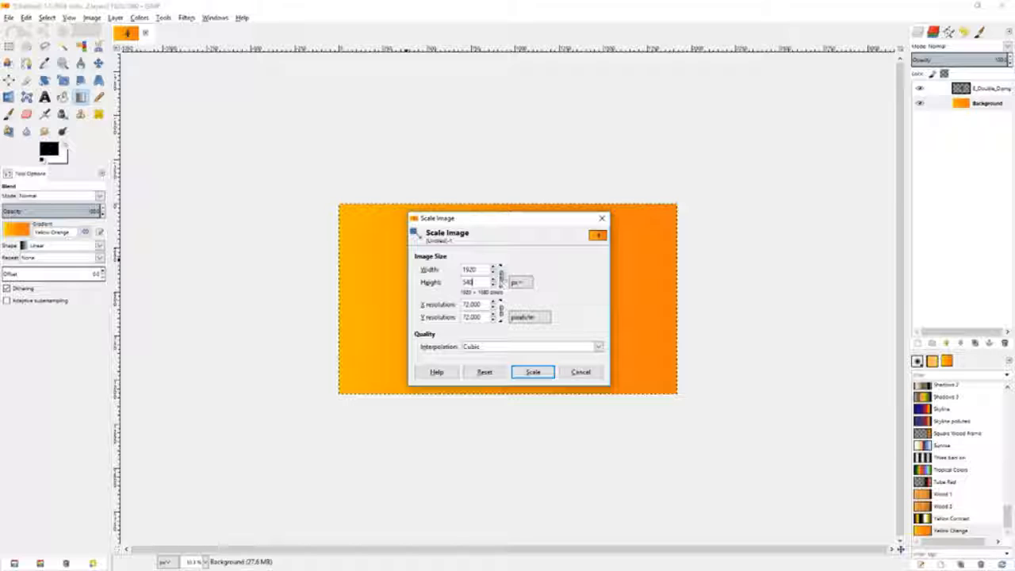
left_click(480, 269)
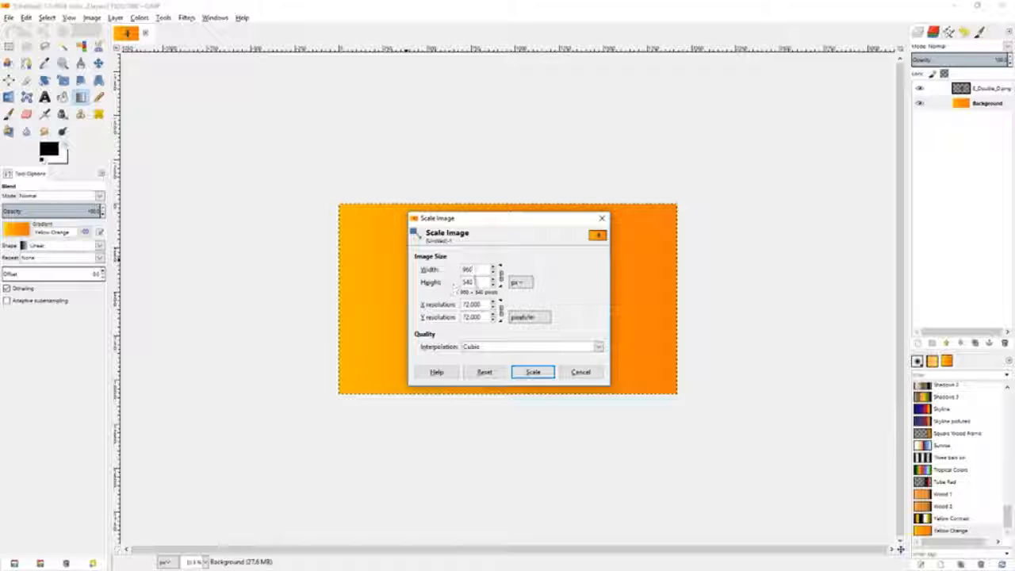
left_click(500, 274)
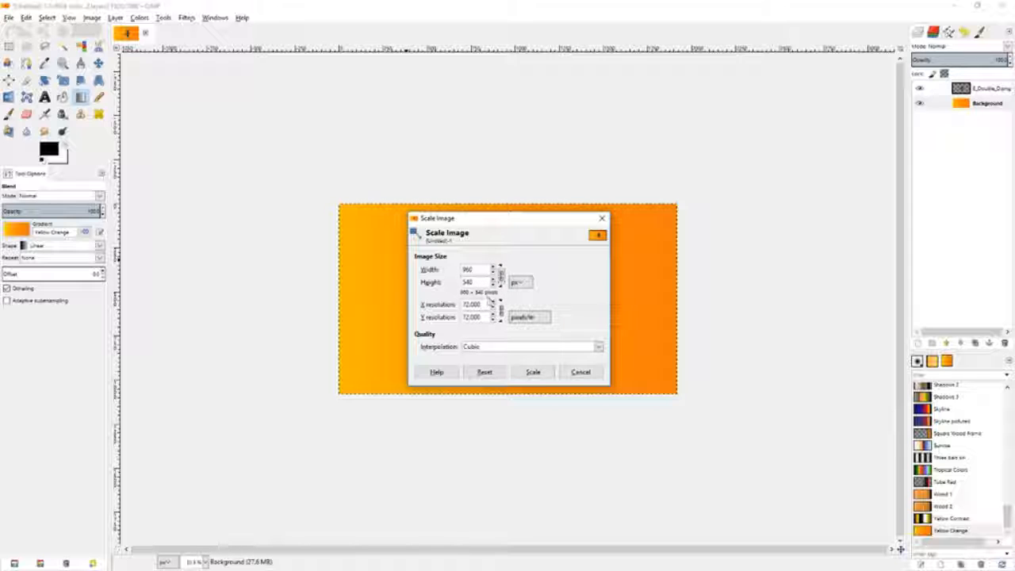
left_click(531, 372)
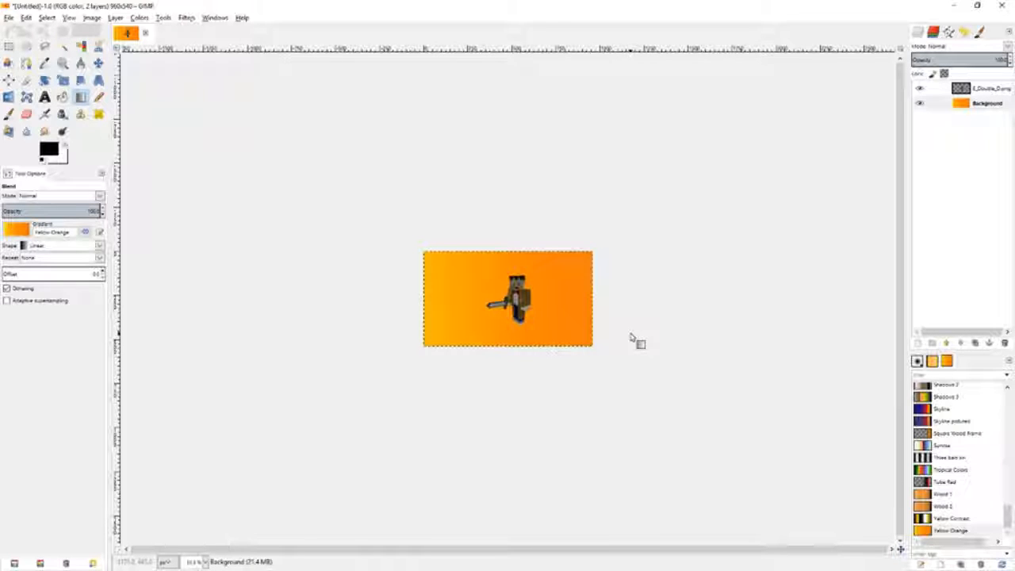
Step: Examine the scaled-down image at several magnifications, including its actual size
key("shift+ctrl+j")
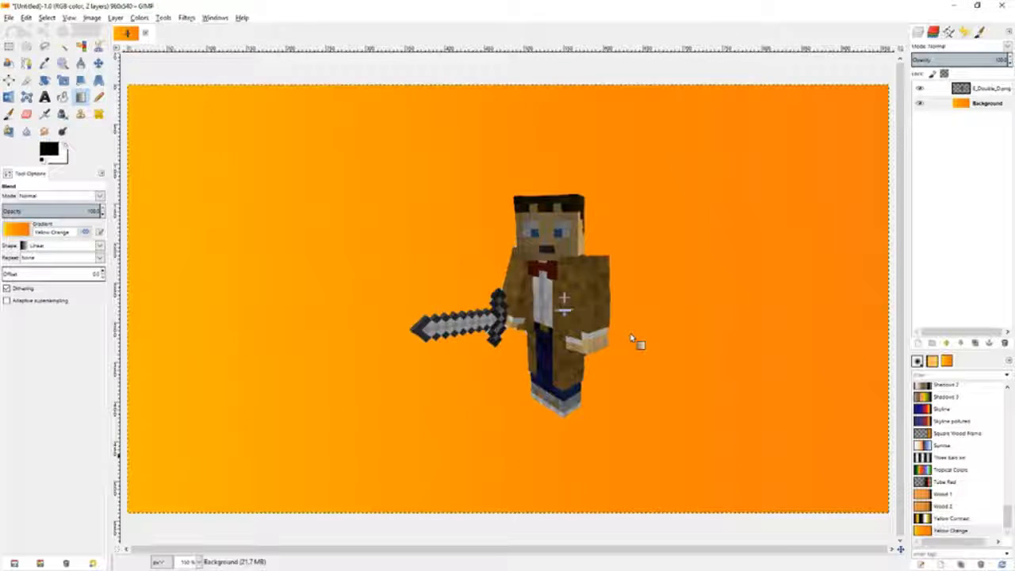
scroll(632, 338, "up", 1)
scroll(631, 338, "down", 4)
scroll(632, 338, "up", 1)
scroll(631, 338, "up", 2)
scroll(631, 338, "down", 1)
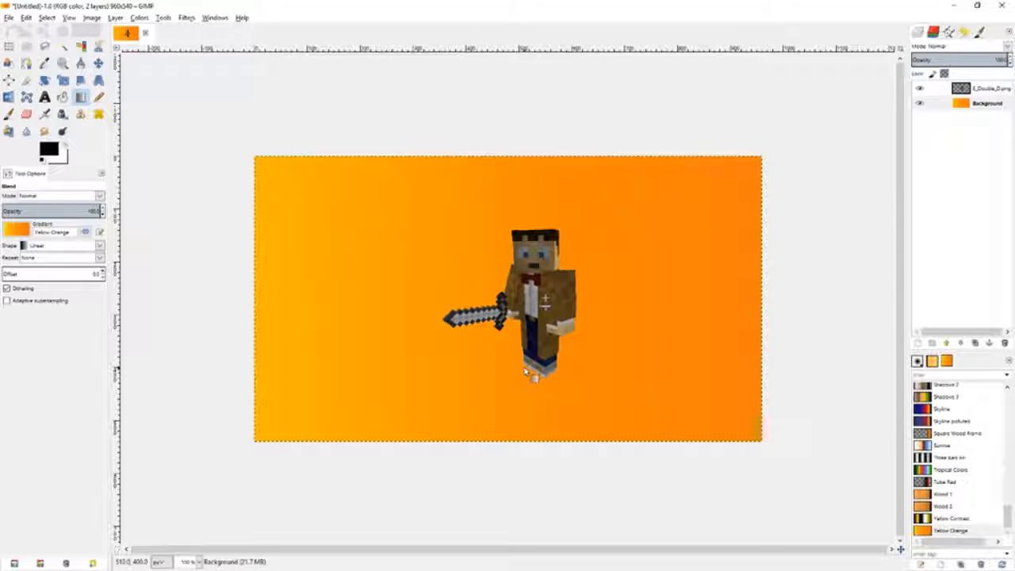
scroll(571, 397, "down", 4)
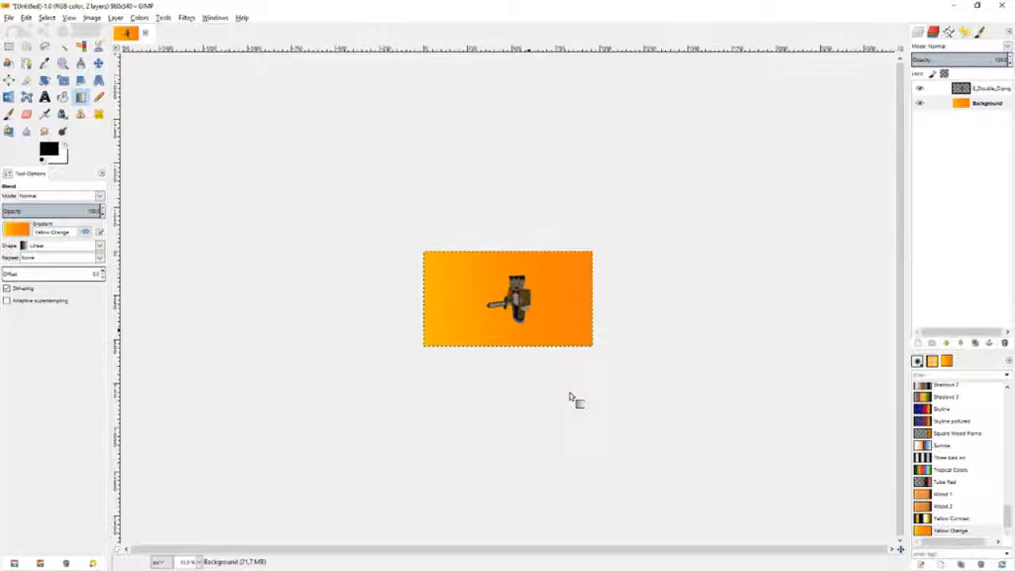
scroll(571, 399, "down", 1)
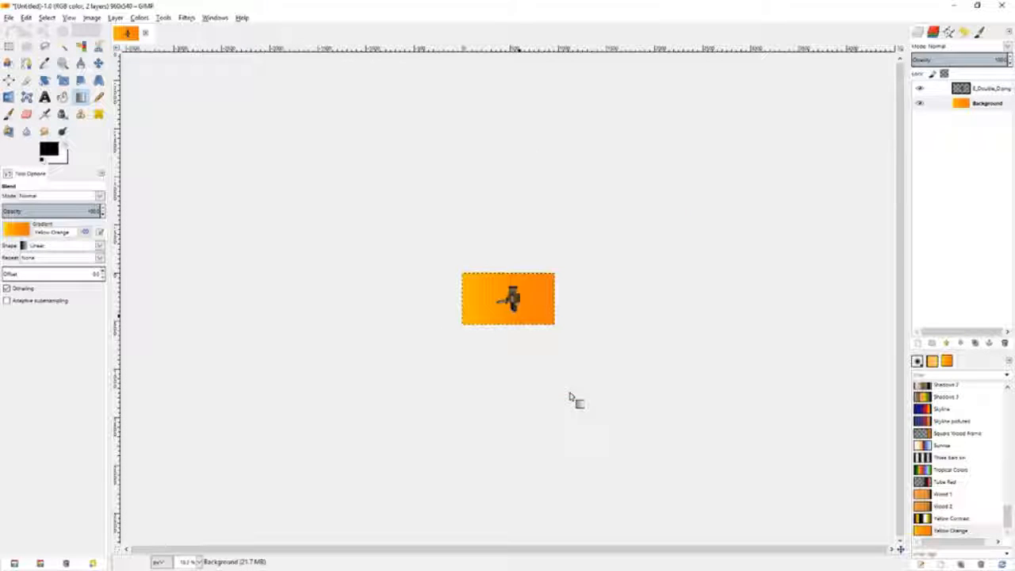
scroll(571, 398, "up", 1)
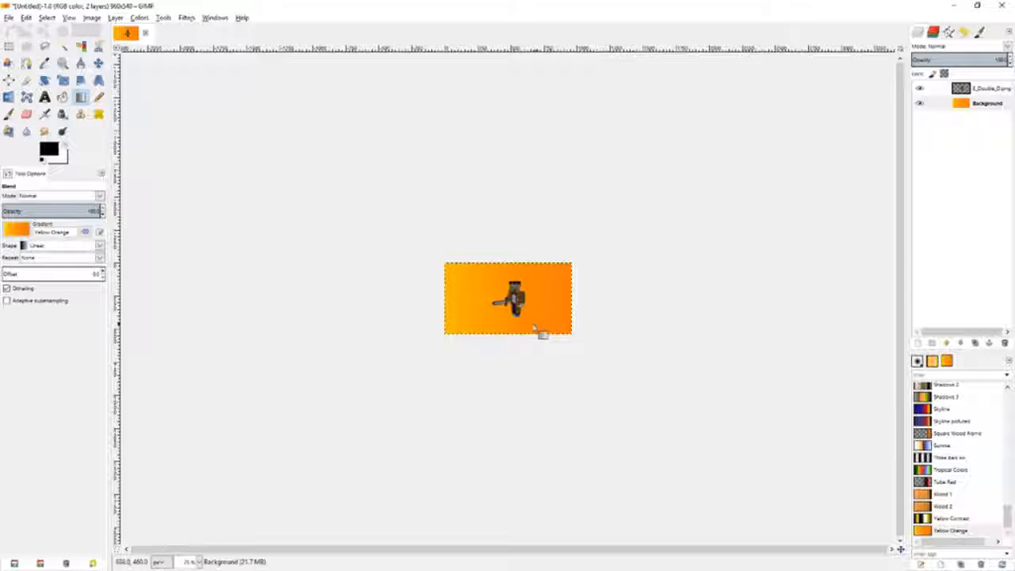
key("1")
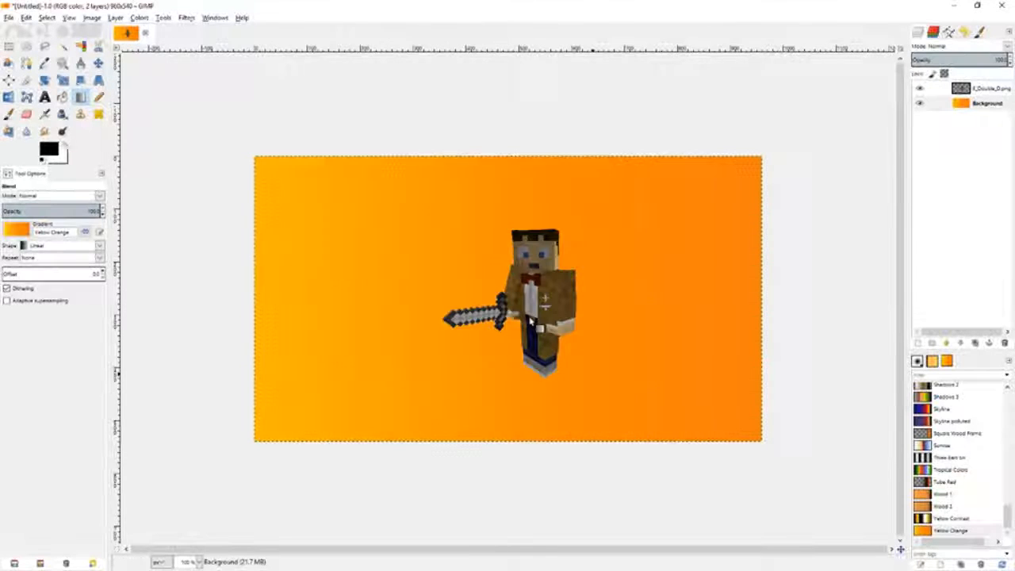
Step: Set the foreground color to the brown 61481b sampled from the character's coat
key("2")
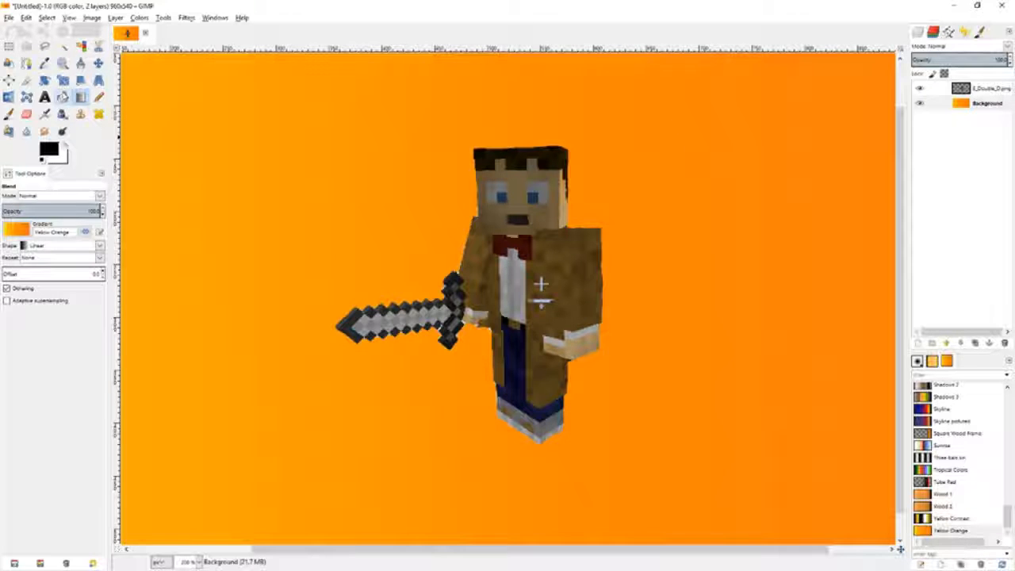
left_click(62, 97)
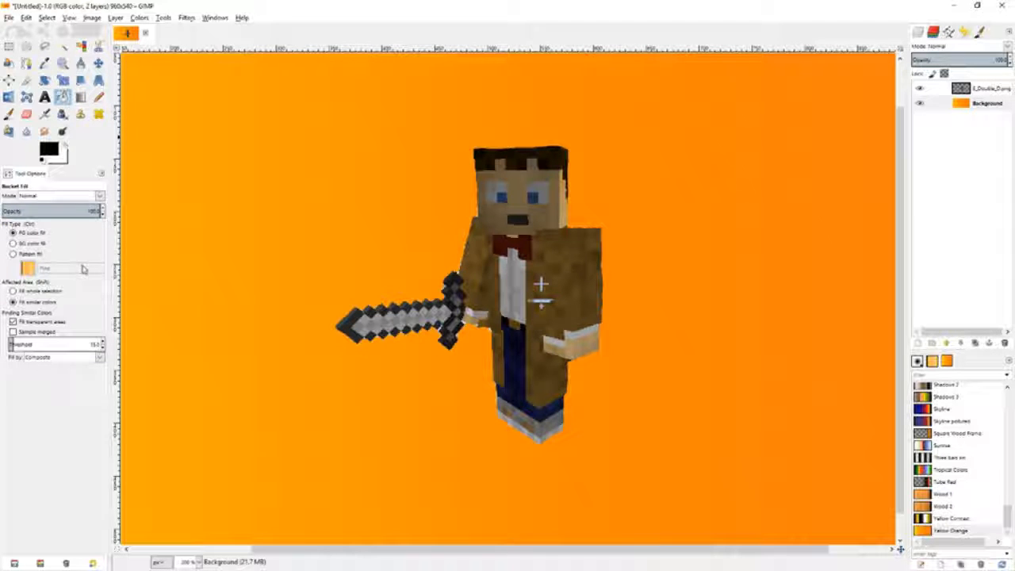
left_click(55, 150)
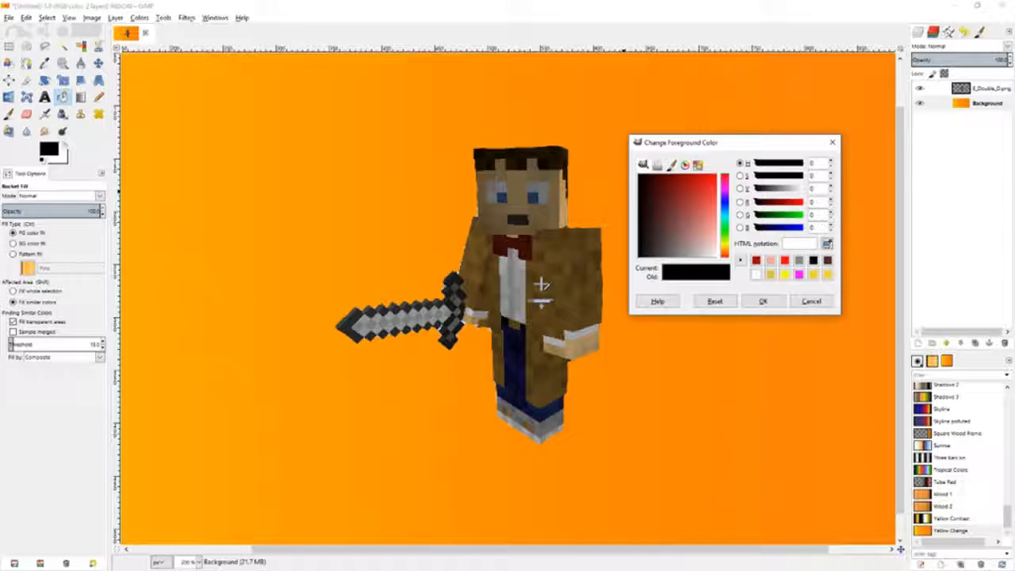
left_click(540, 284)
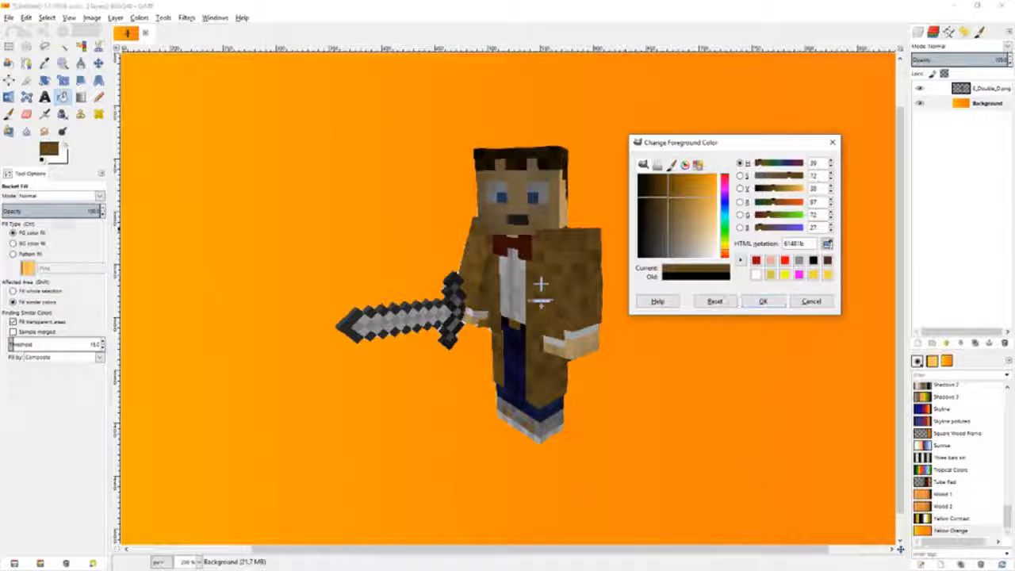
Step: Set up the Paintbrush with the 2. Hardness 100 brush at size 3
left_click(8, 114)
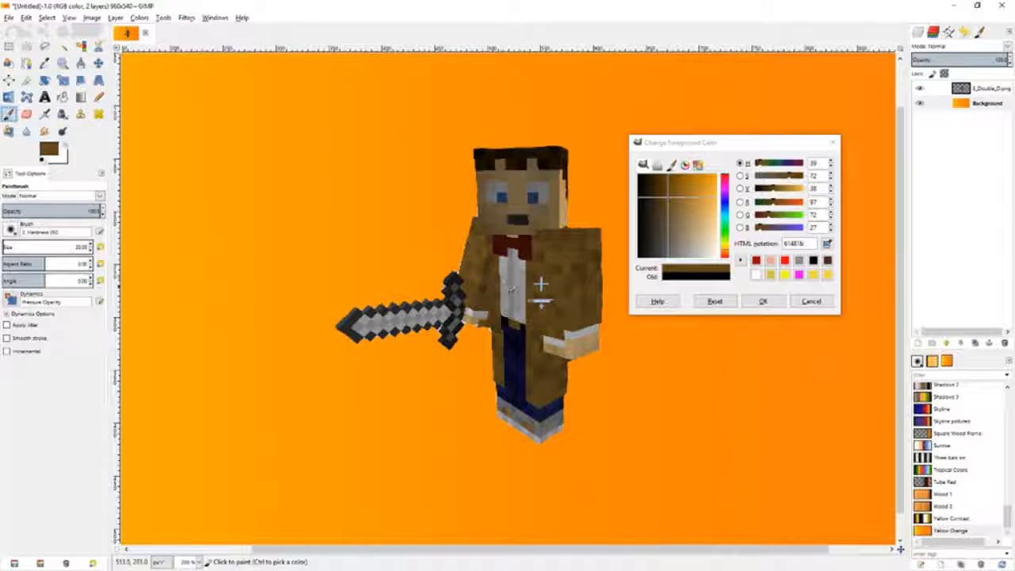
left_click(917, 361)
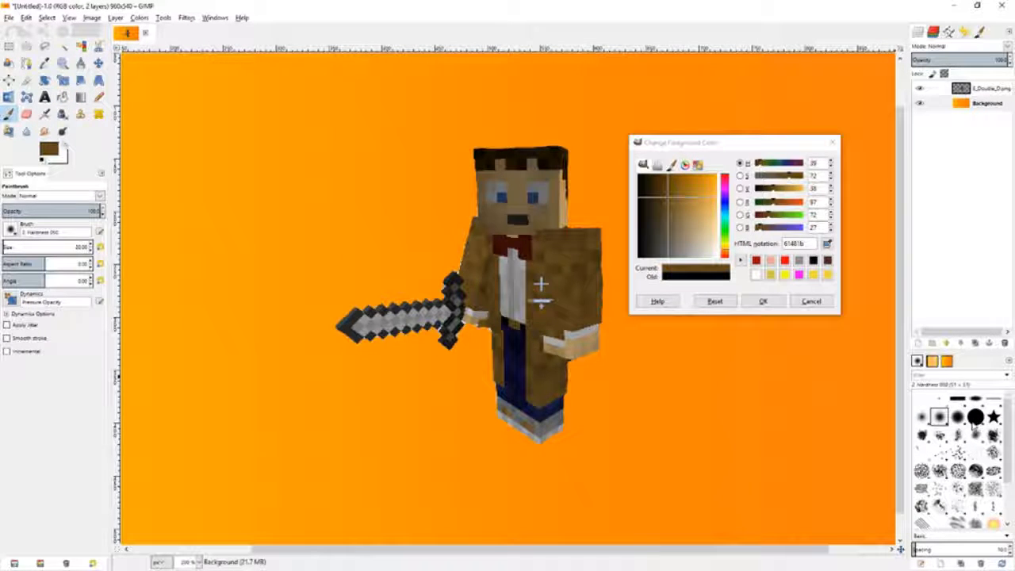
left_click(976, 415)
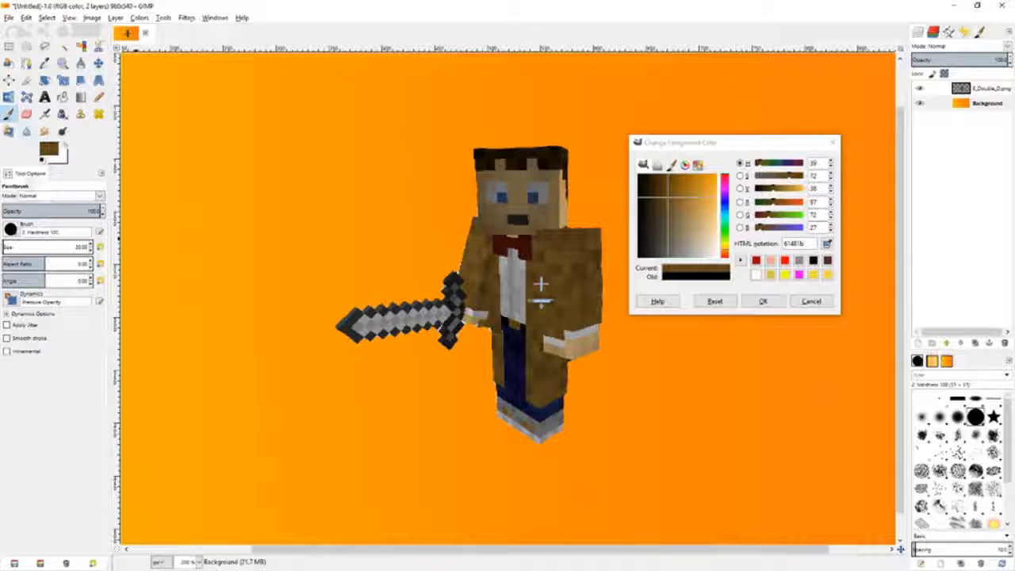
left_click(91, 252)
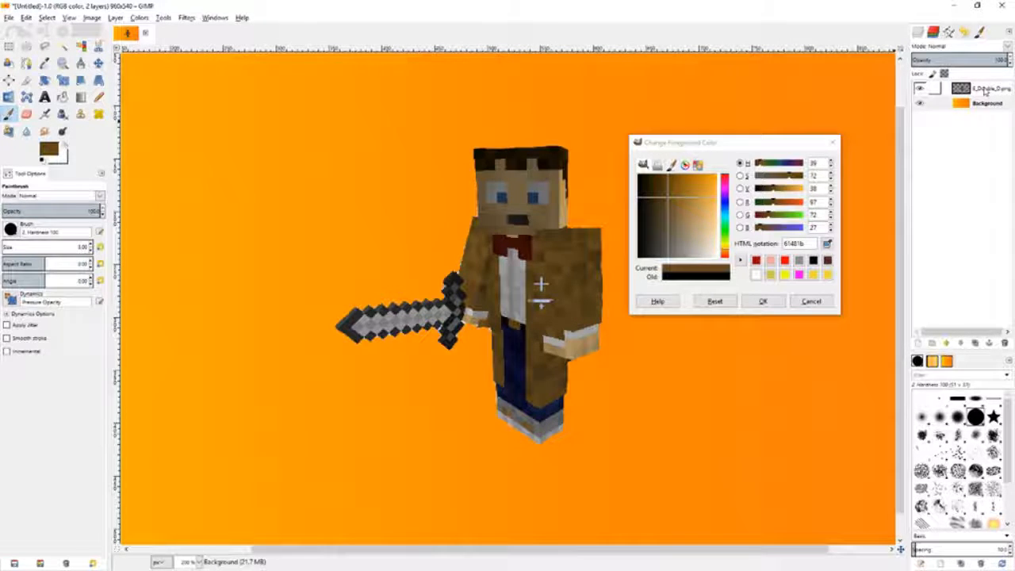
Step: On the character layer, paint over parts of the crosshair on the coat, sampling the darker coat brown 4d3816 for the lower bar
right_click(985, 91)
key("Escape")
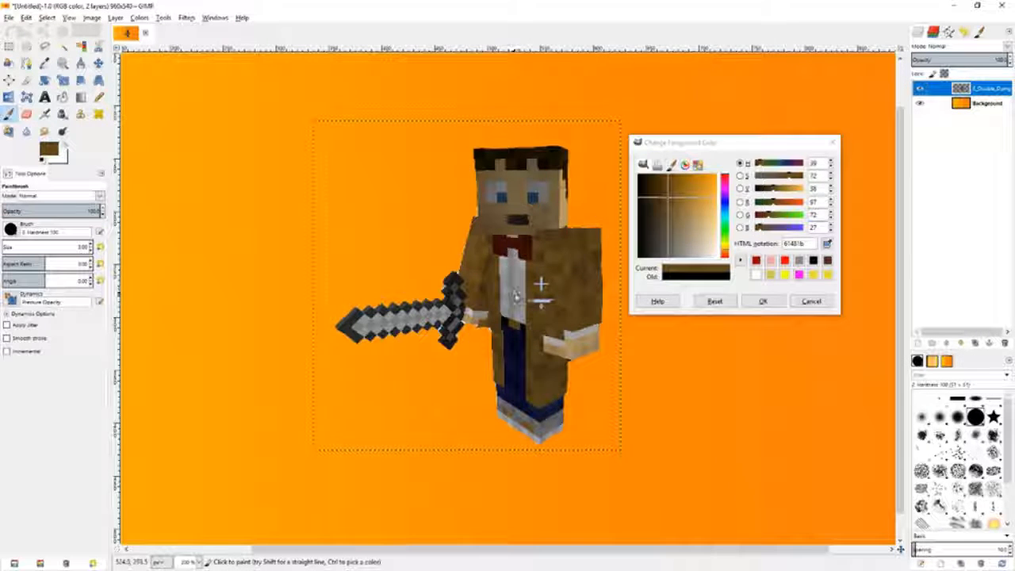
left_click(543, 294)
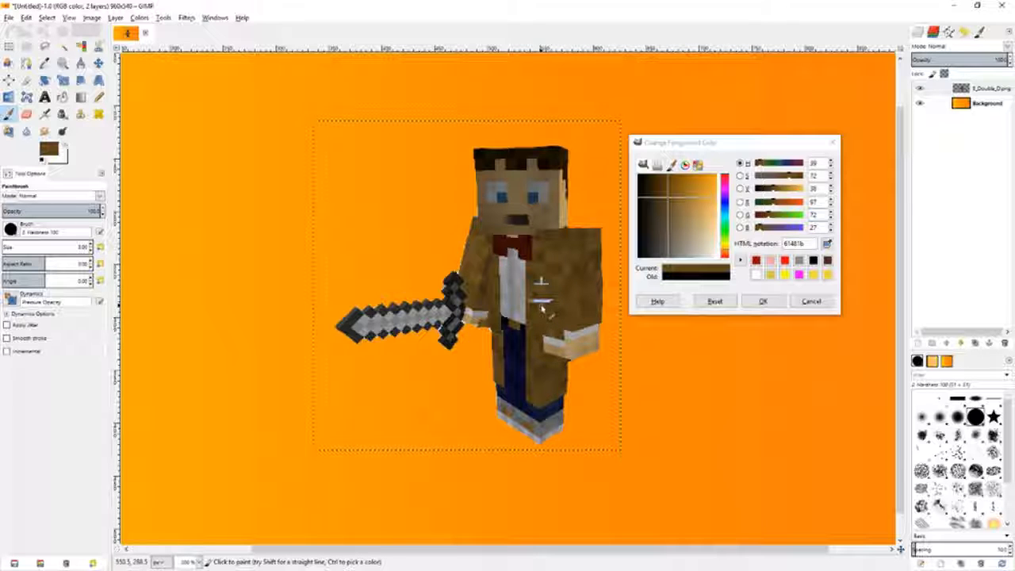
left_click(827, 244)
left_click(555, 302)
left_click(552, 306)
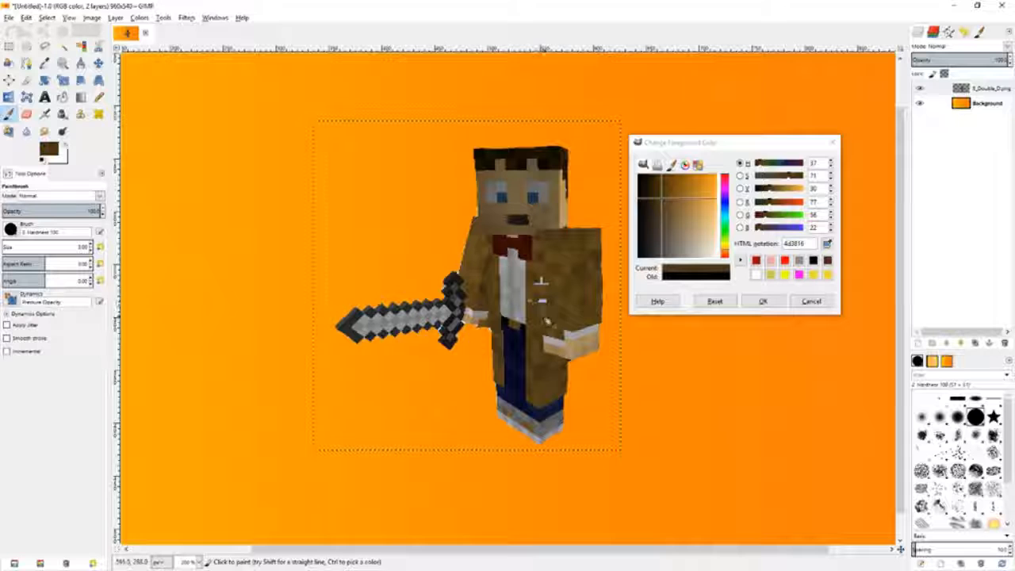
Step: Paint out the rest of the crosshair with the sampled coat brown 564018 and make the Background layer active
left_click(827, 244)
left_click(541, 304)
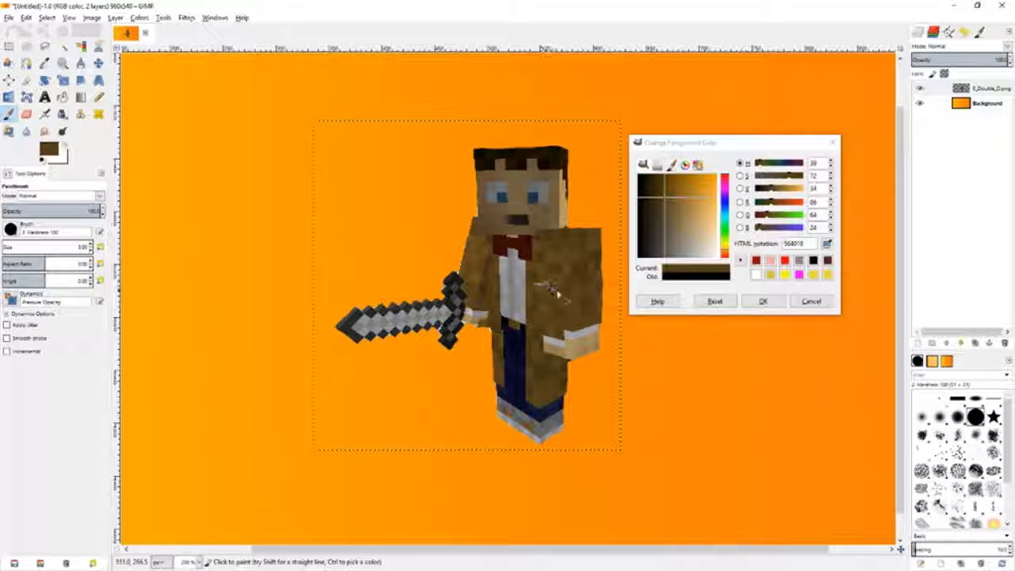
left_click(741, 260)
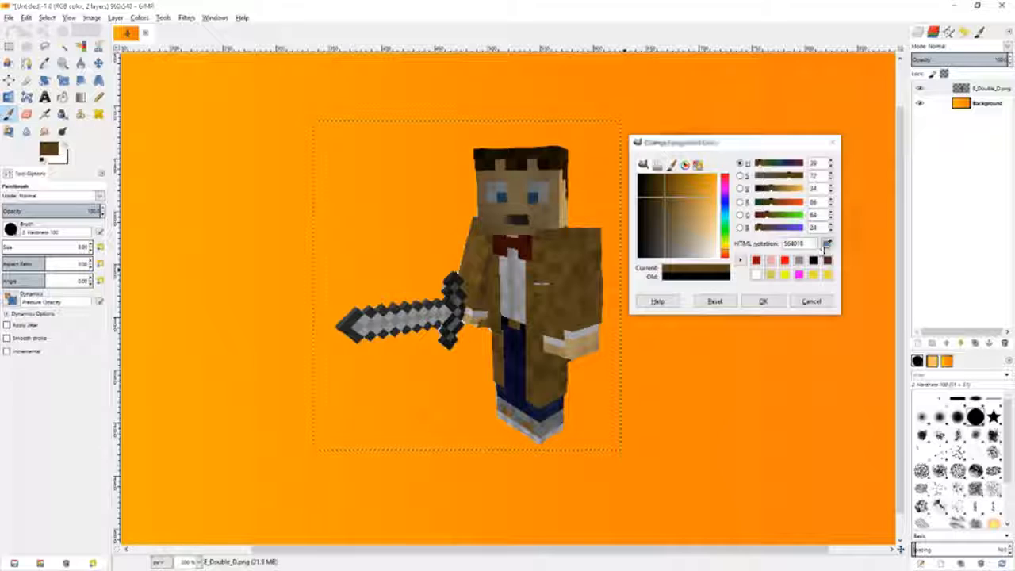
left_click(548, 287)
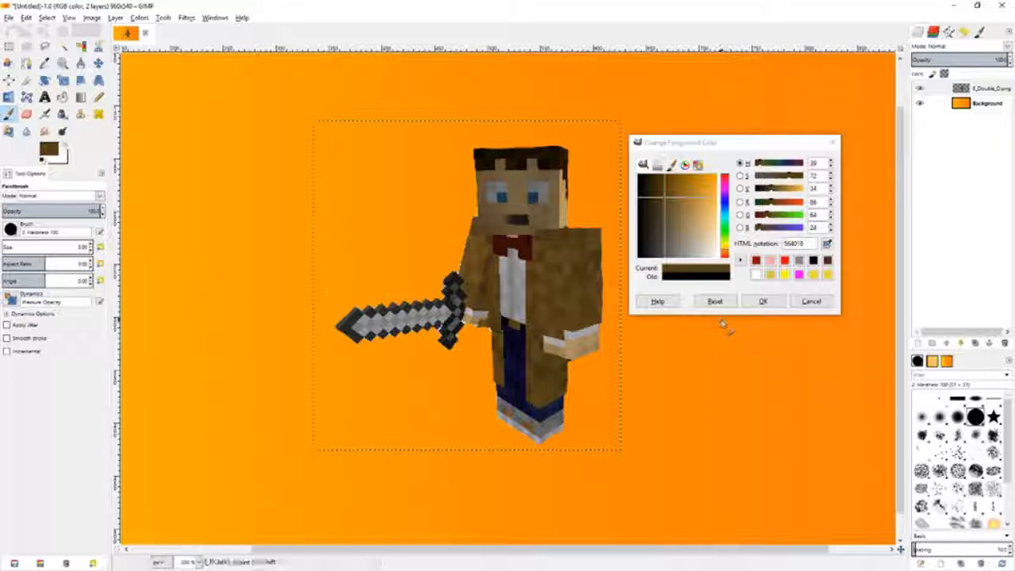
left_click(766, 301)
scroll(600, 301, "down", 4)
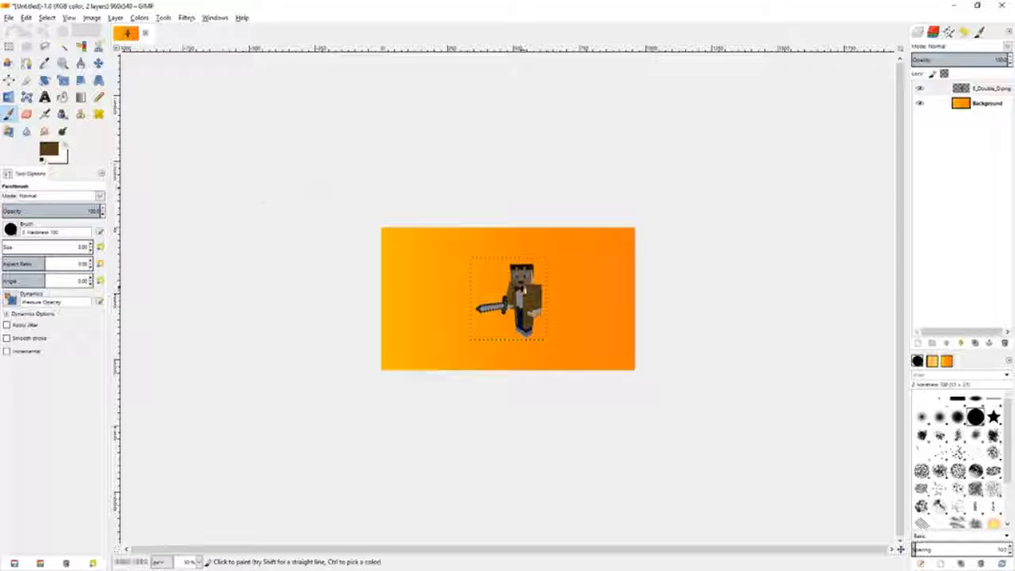
left_click(959, 107)
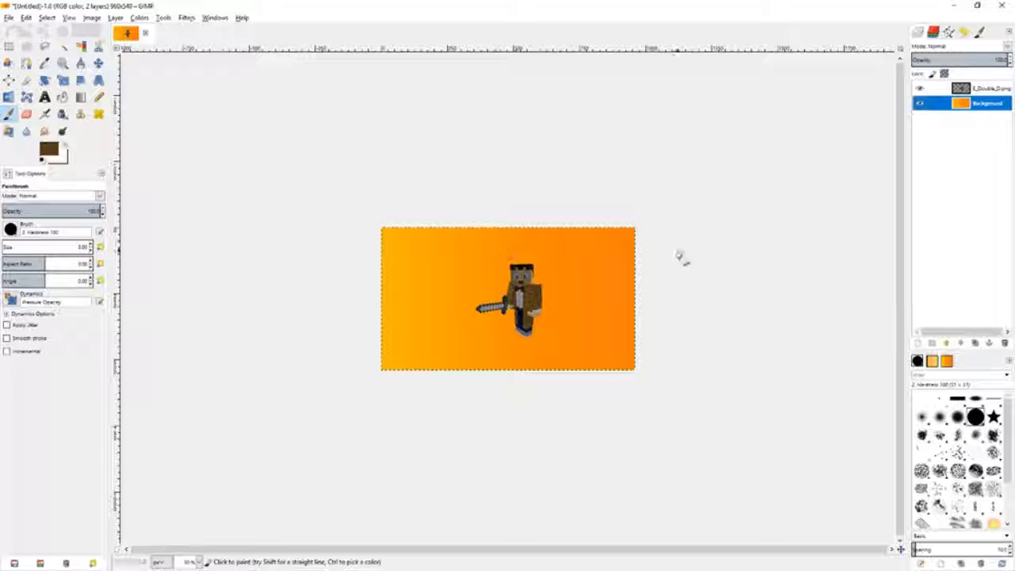